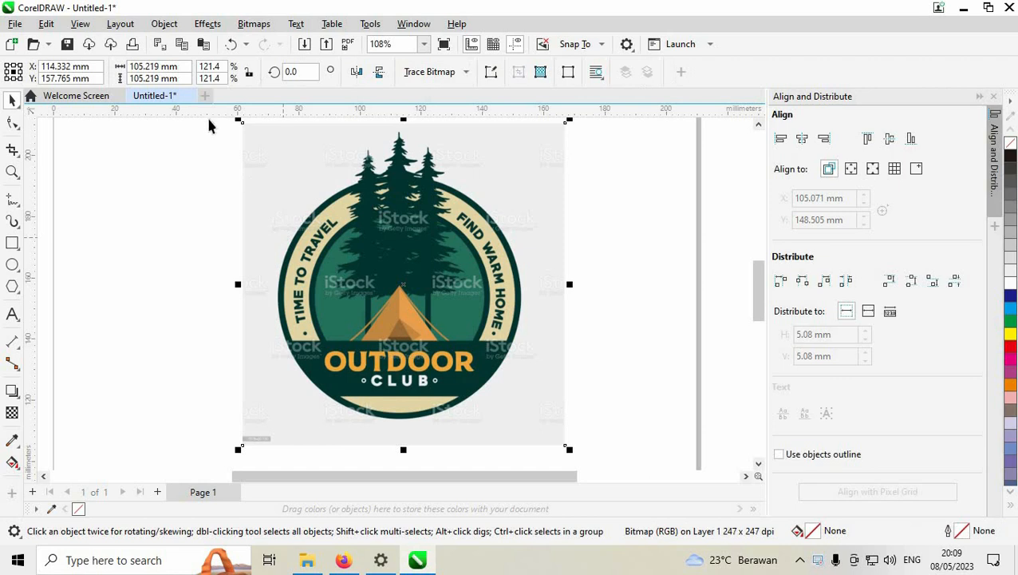
Step: Lock the reference logo bitmap and draw a circle about 73.3 mm in diameter, positioned over the round badge
right_click(261, 184)
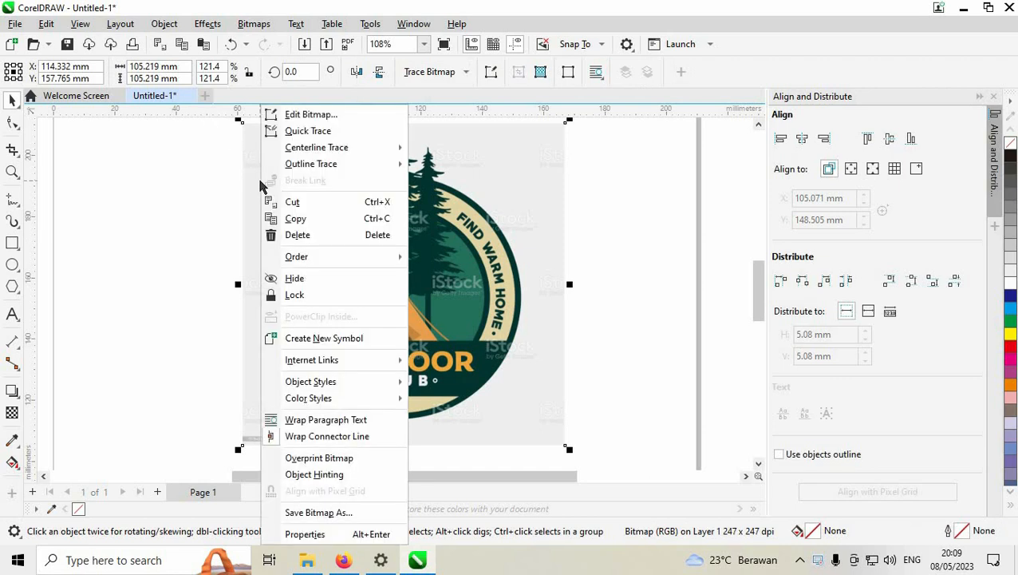
left_click(323, 297)
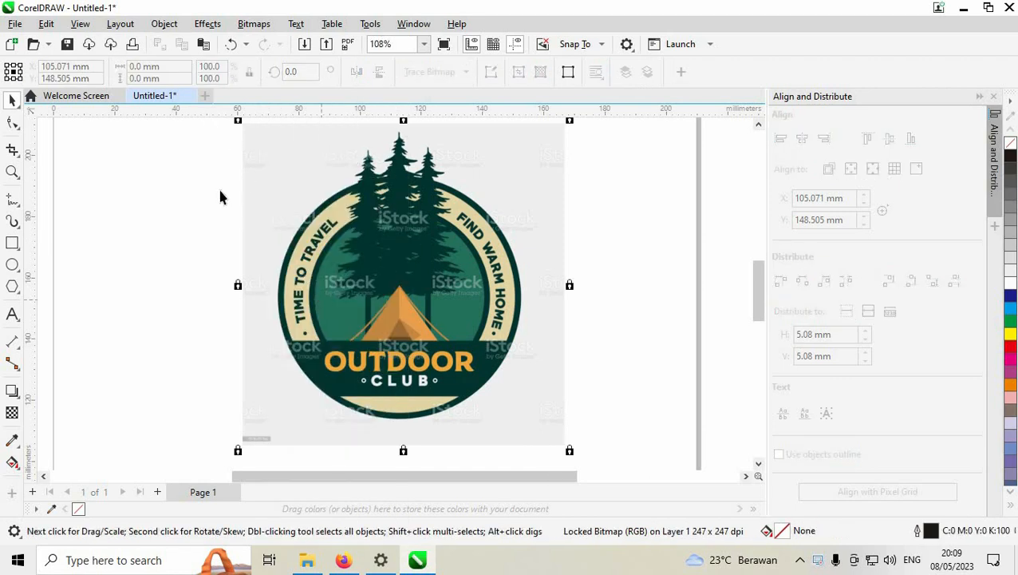
left_click(12, 264)
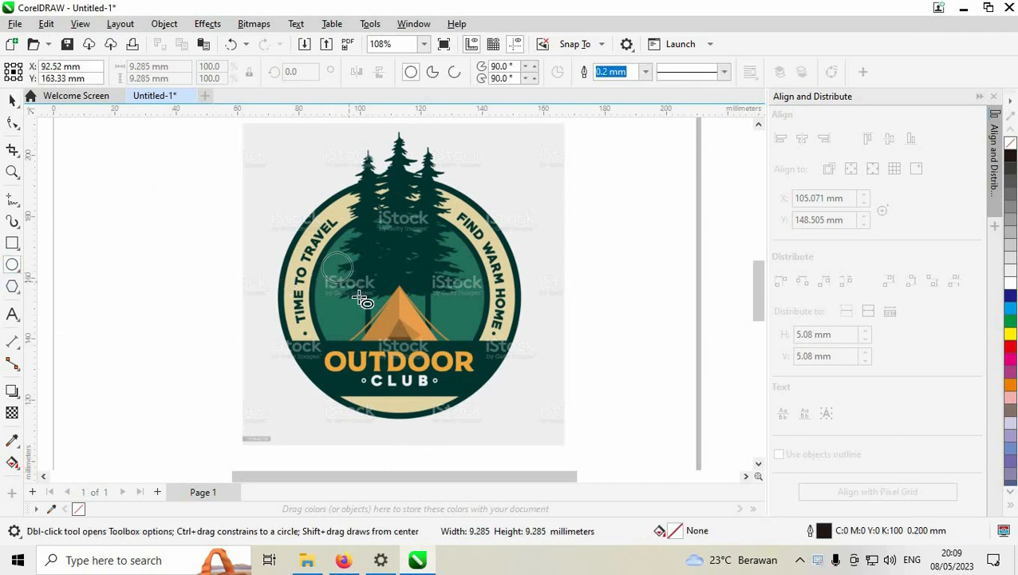
left_click_drag(336, 269, 453, 383)
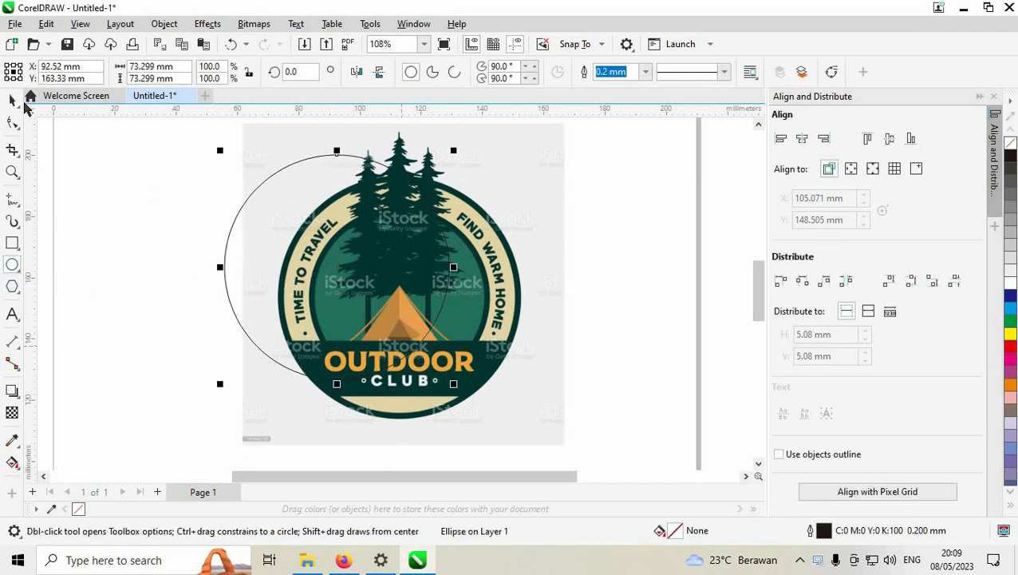
left_click(12, 99)
left_click_drag(348, 257, 428, 276)
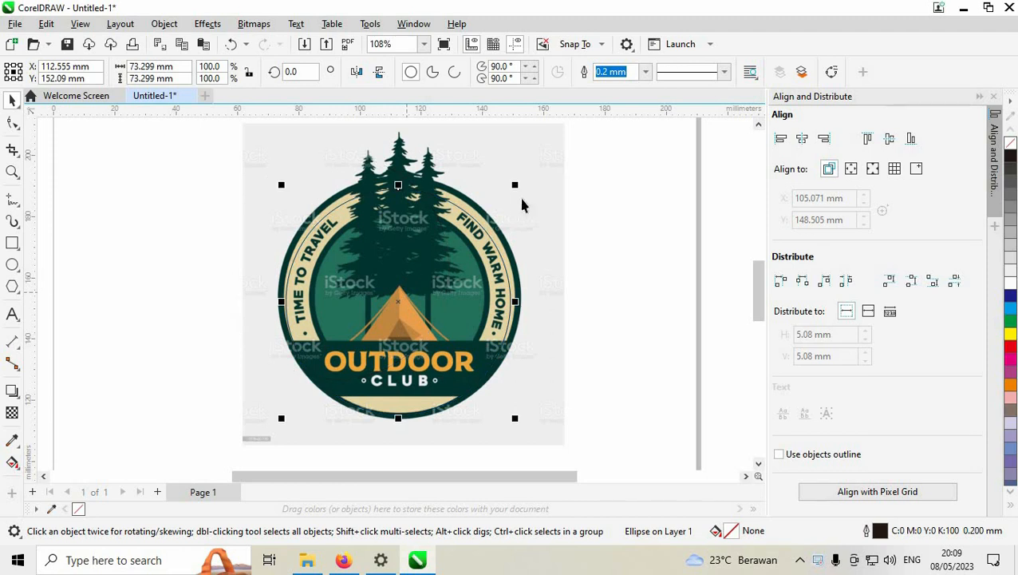
Step: Align the circle with the badge and scale it to about 58.6 mm to fit the inner ring
left_click_drag(518, 184, 529, 179)
left_click_drag(461, 243, 460, 239)
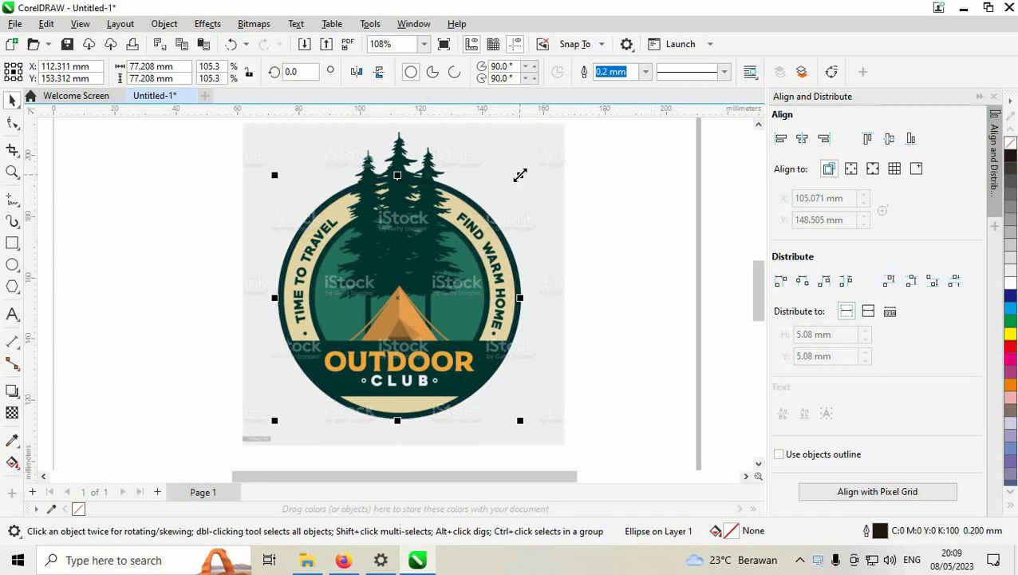
left_click_drag(520, 174, 505, 198)
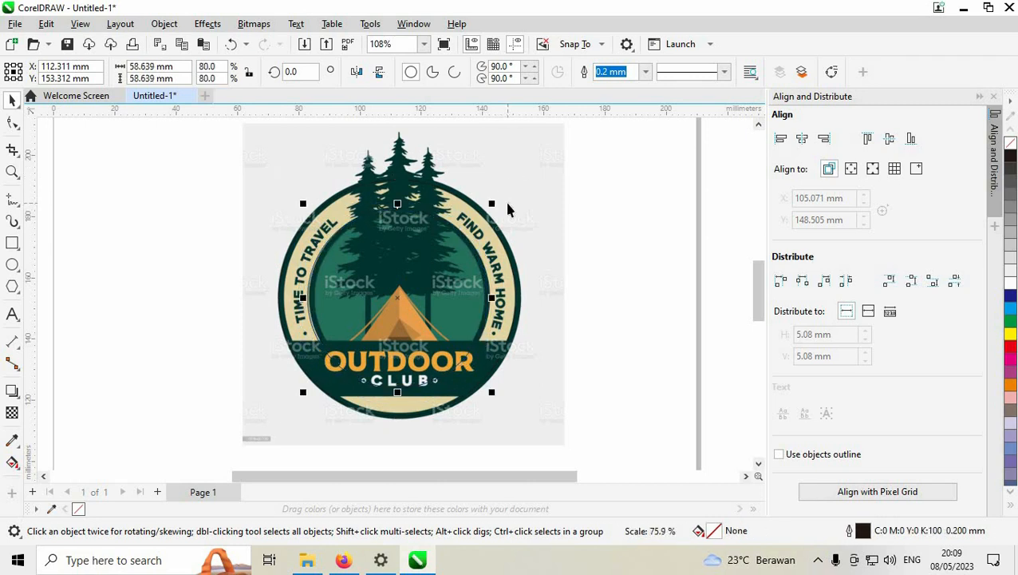
Step: Give the inner circle a 1.5 mm yellow outline and make an enlarged copy about 78.7 mm wide around the badge's outer edge
left_click(645, 73)
left_click(643, 176)
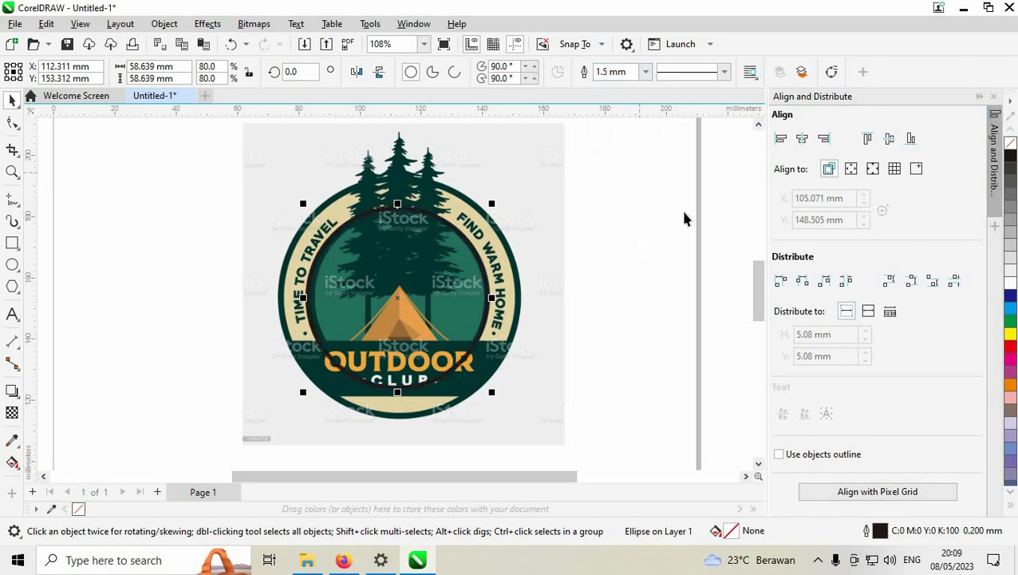
right_click(1011, 335)
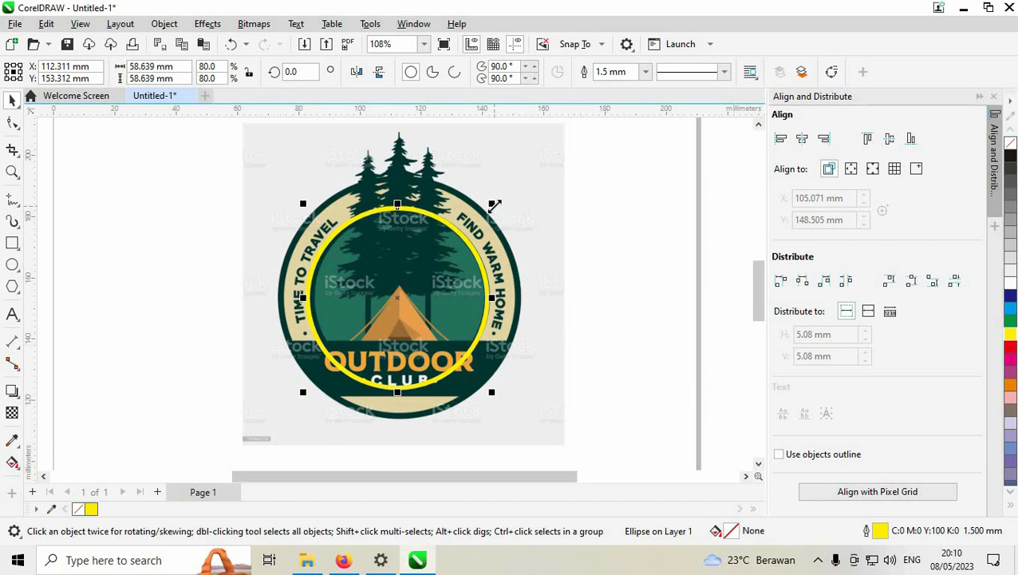
left_click_drag(498, 204, 547, 182)
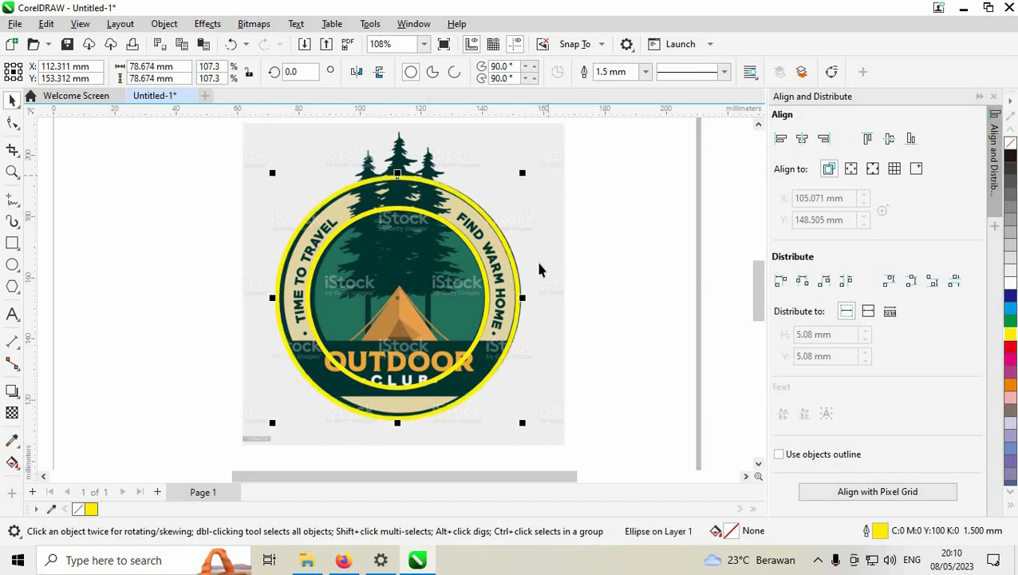
Step: Convert both the outer and the inner yellow circle to curves
right_click(512, 252)
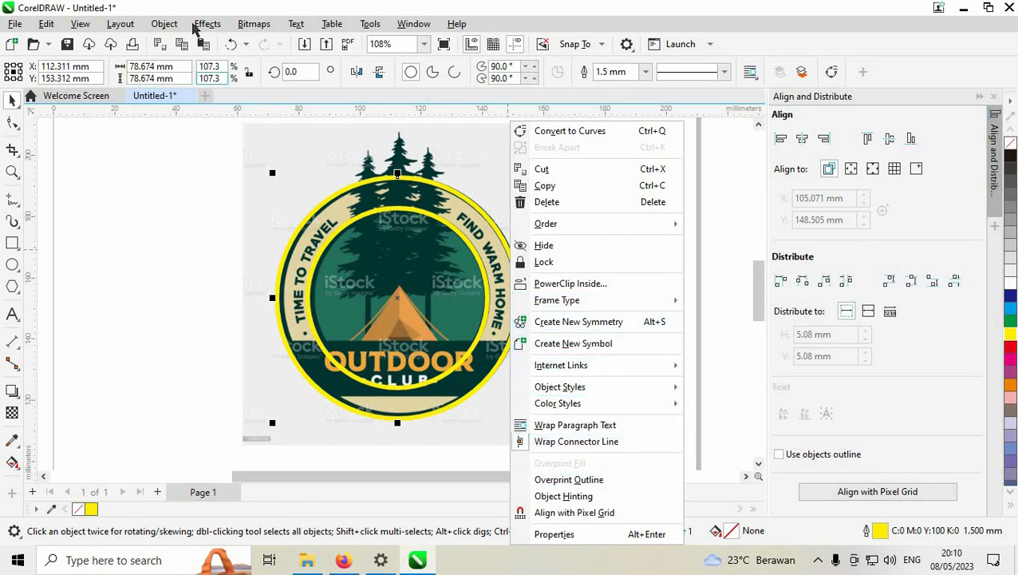
left_click(165, 24)
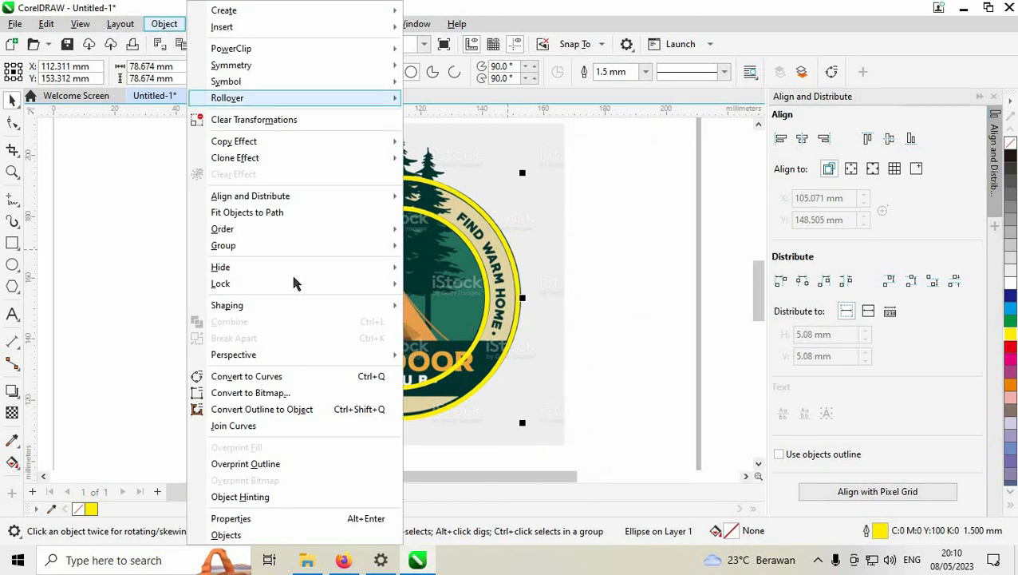
left_click(333, 378)
left_click(625, 330)
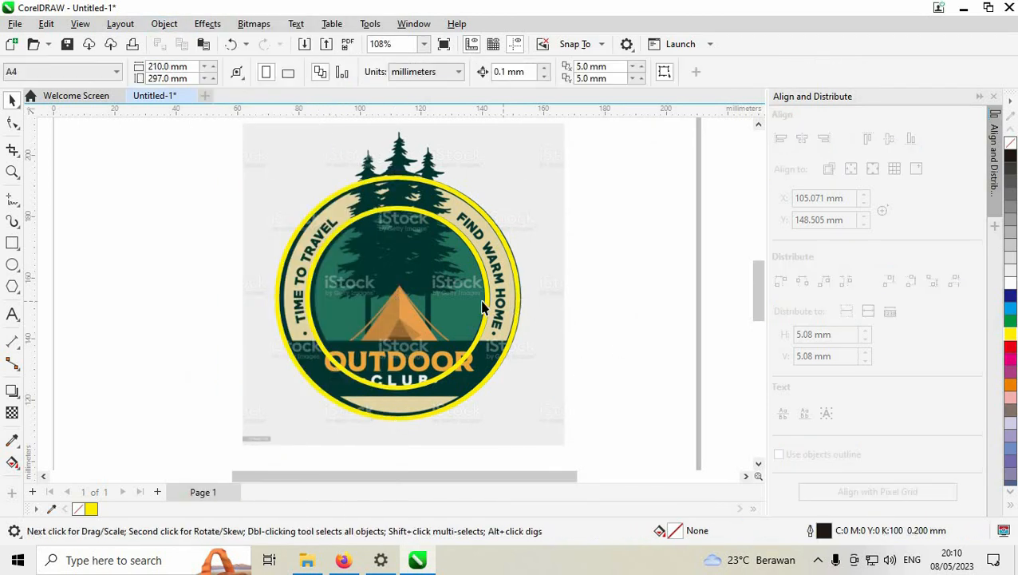
left_click(488, 310)
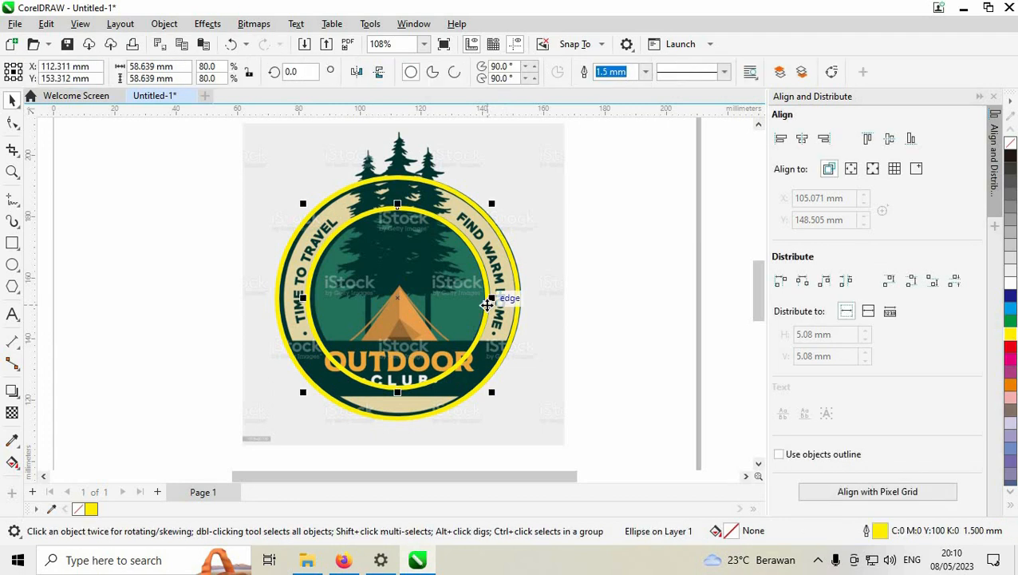
left_click(164, 23)
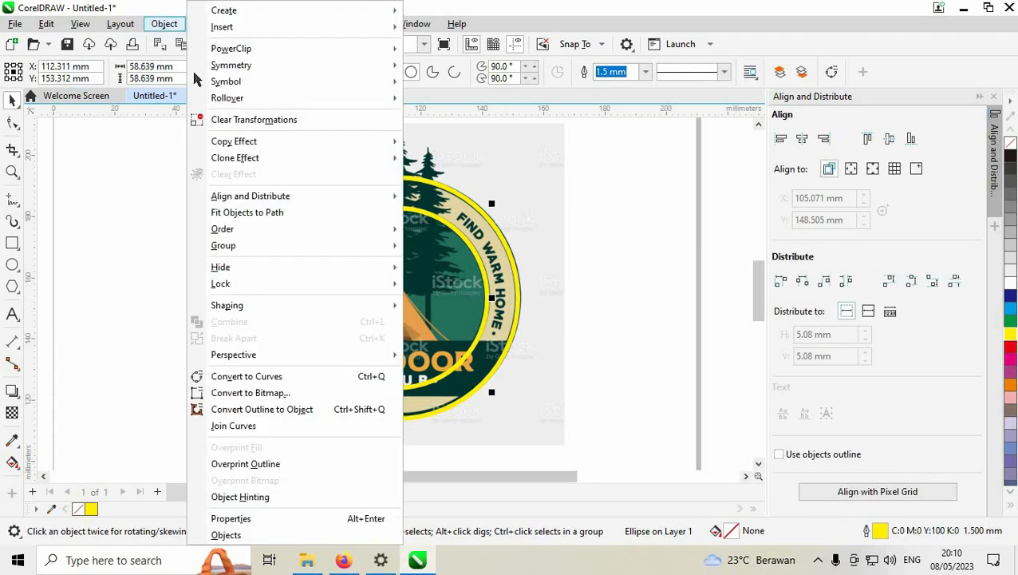
left_click(288, 380)
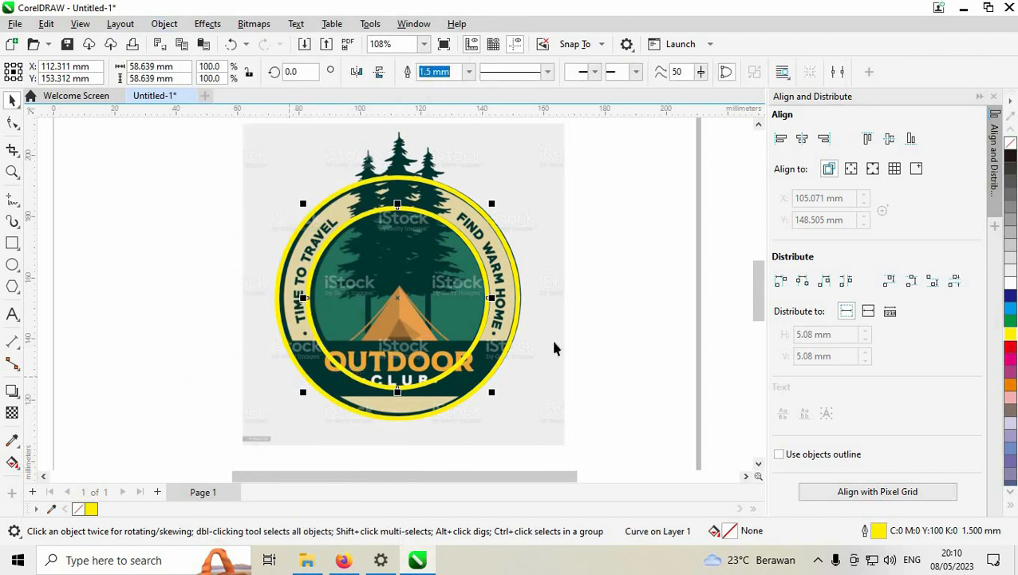
left_click(649, 318)
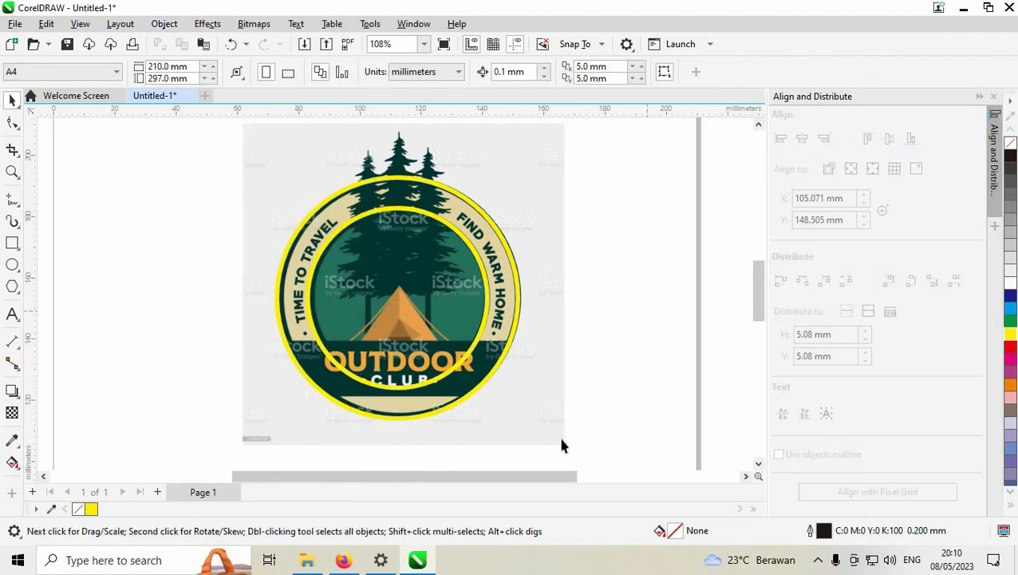
Step: Switch to Firefox and copy the black tent silhouette image from the opened Adobe Stock result
left_click(356, 561)
left_click(696, 16)
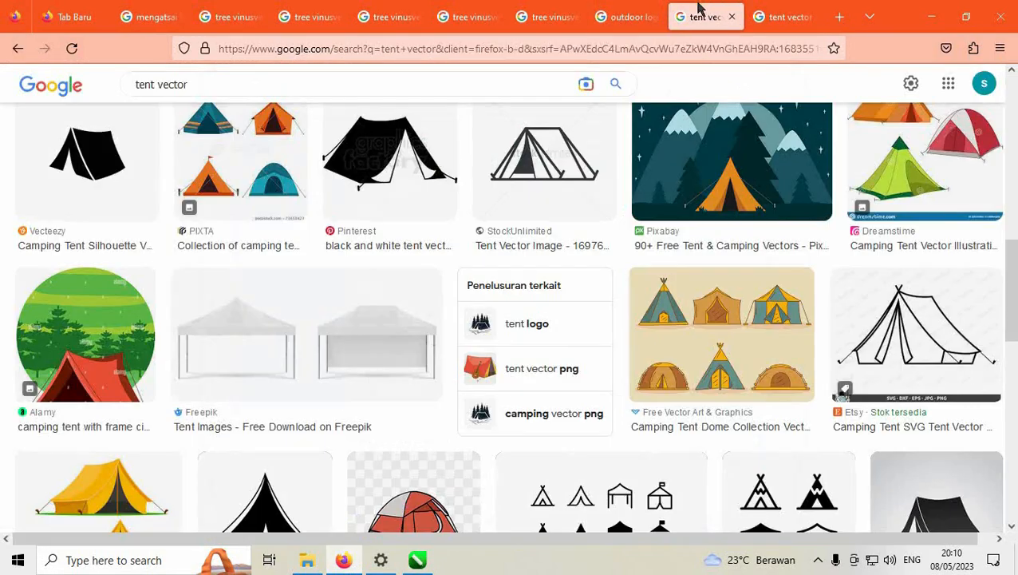
left_click(776, 14)
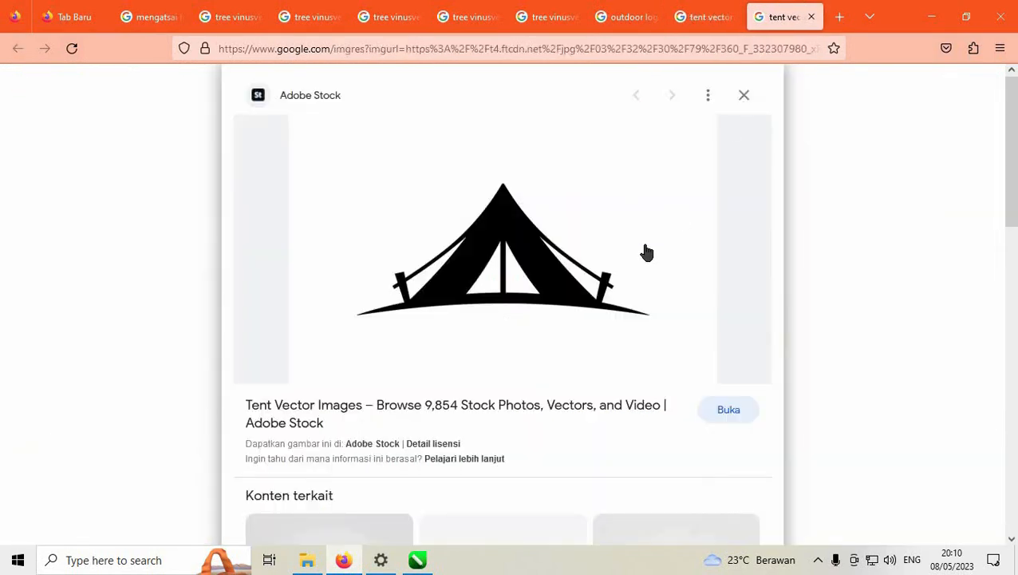
right_click(515, 237)
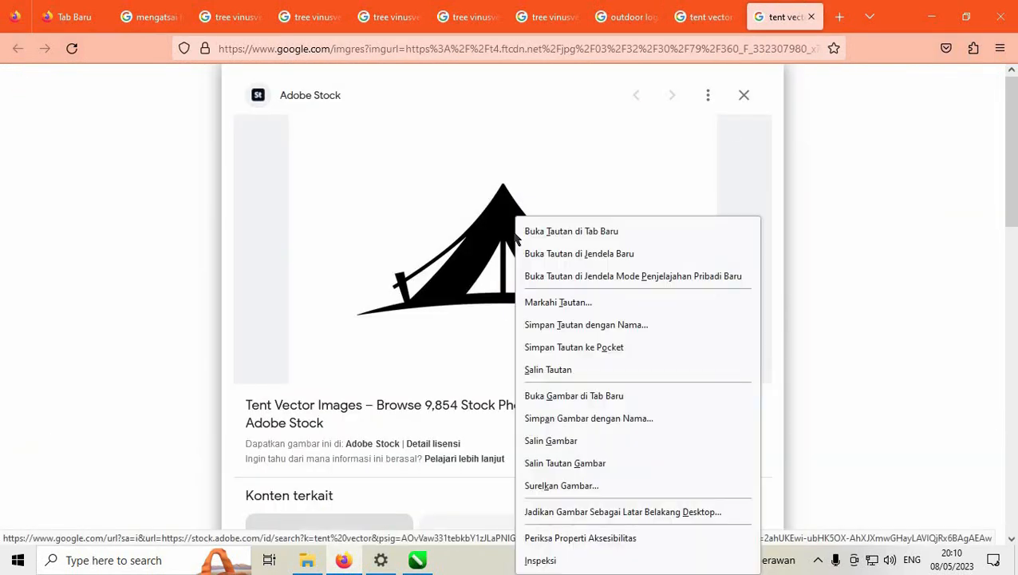
left_click(577, 440)
Step: Switch back to CorelDRAW, paste the tent image and place it in the empty area beside the badge
left_click(343, 559)
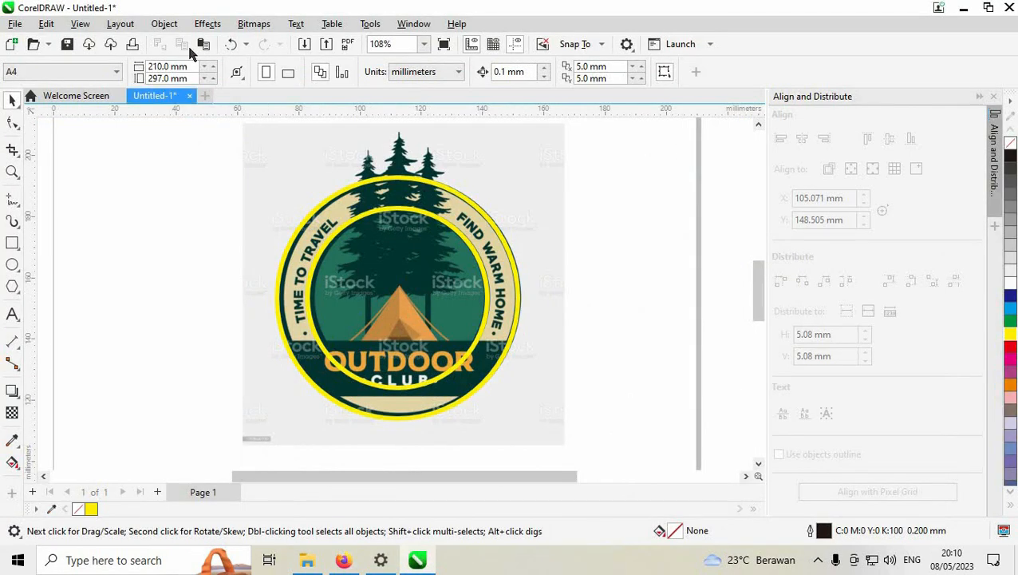
left_click(202, 45)
left_click_drag(375, 321, 651, 289)
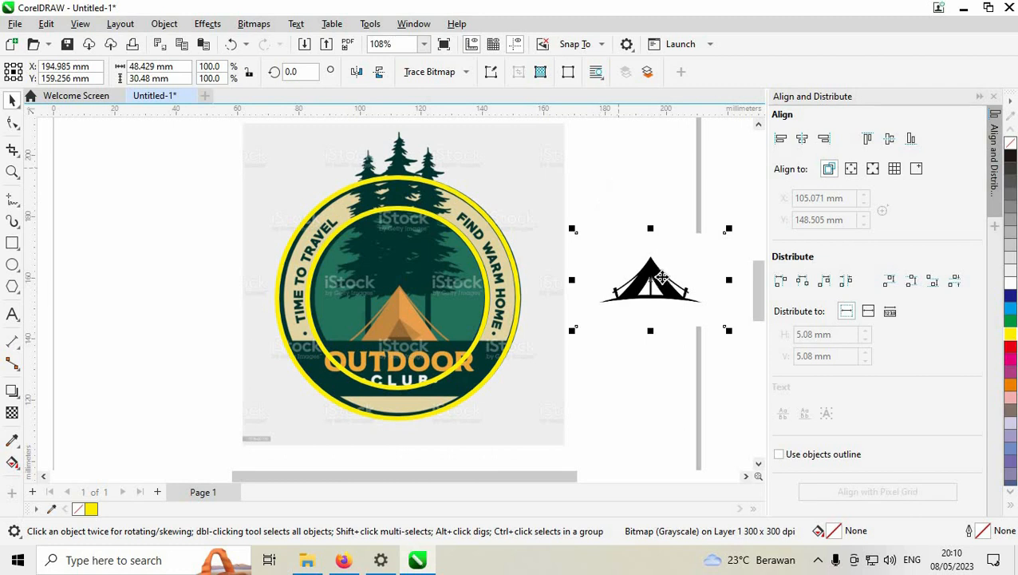
Step: Trace the tent bitmap with Outline Trace as a Detailed logo at detail 81 and move the tracing below the original
right_click(661, 277)
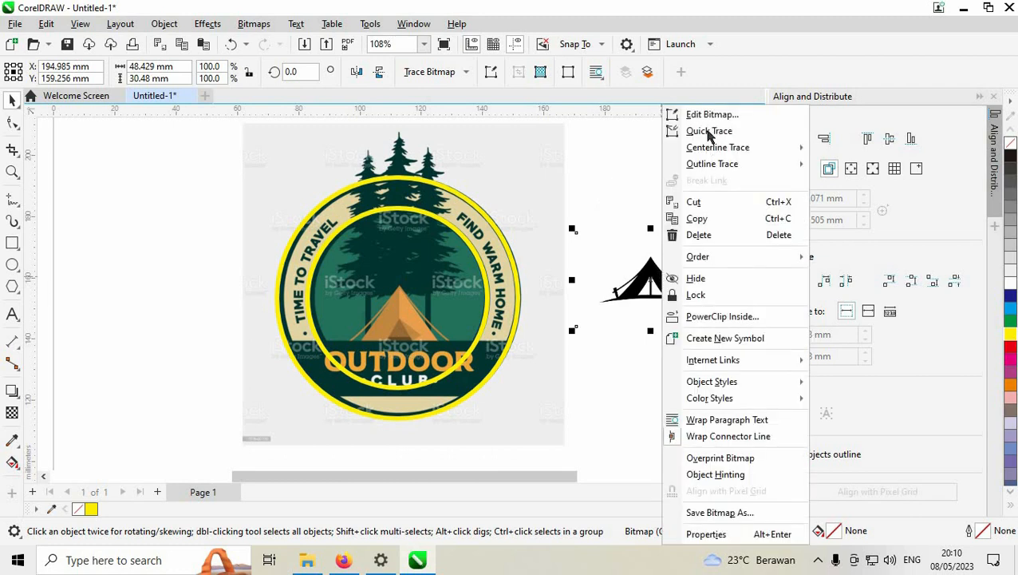
mouse_move(713, 154)
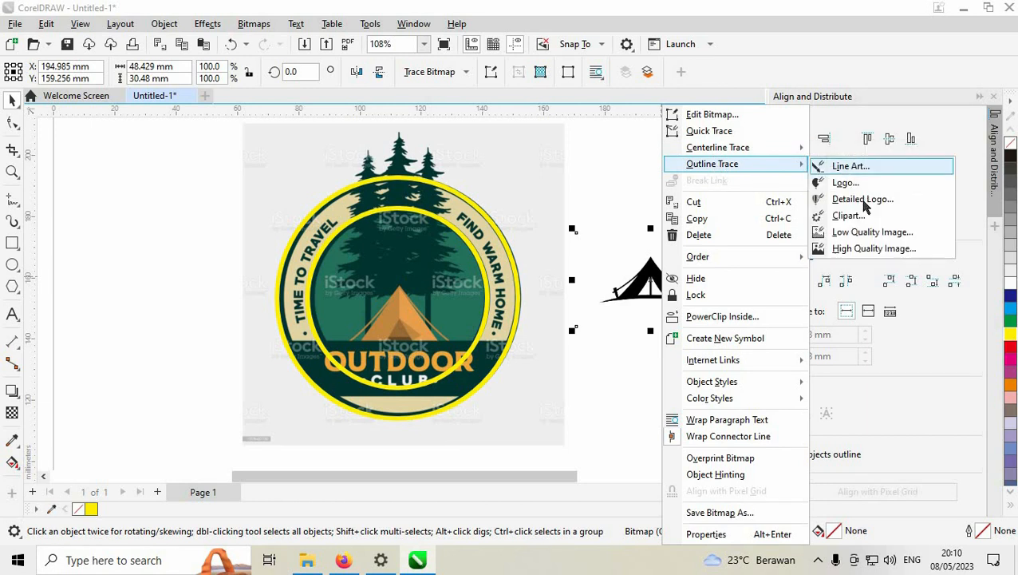
left_click(866, 202)
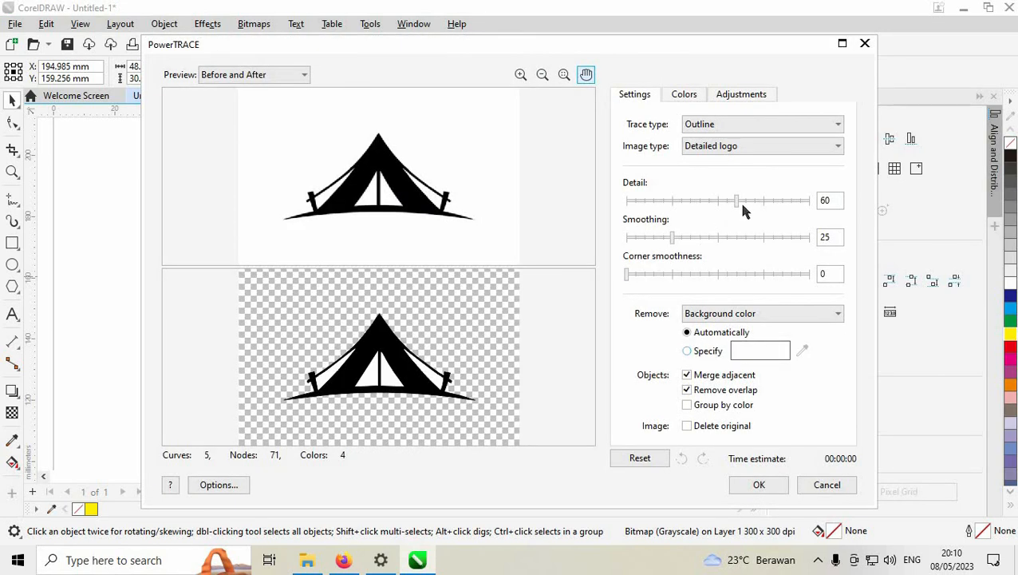
left_click(772, 201)
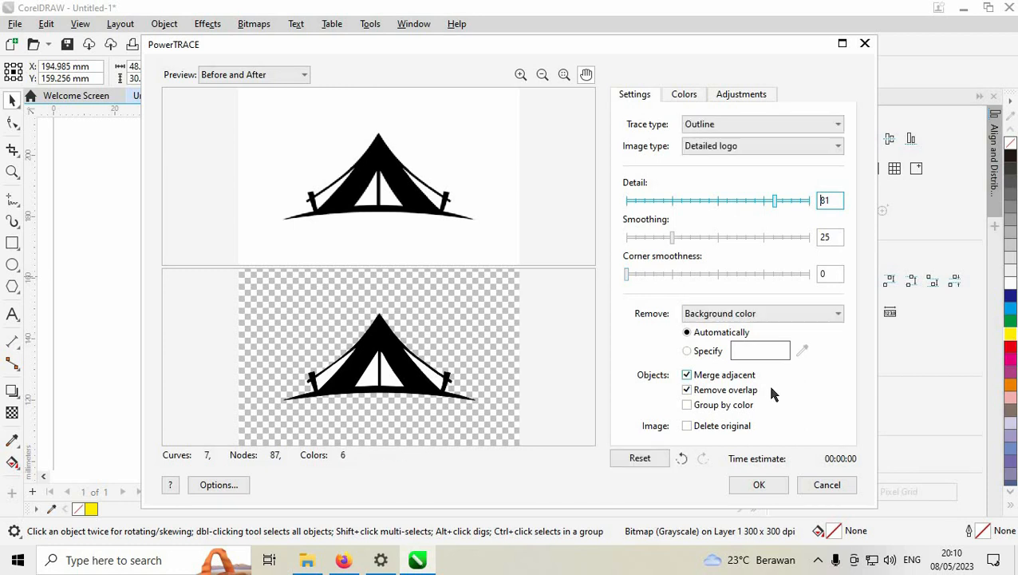
left_click(750, 482)
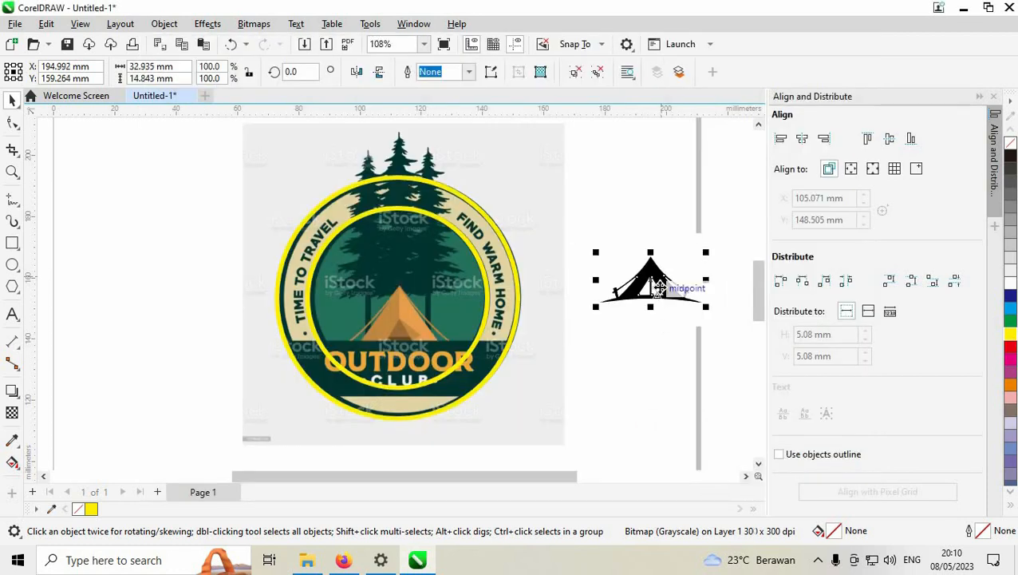
left_click_drag(660, 286, 655, 346)
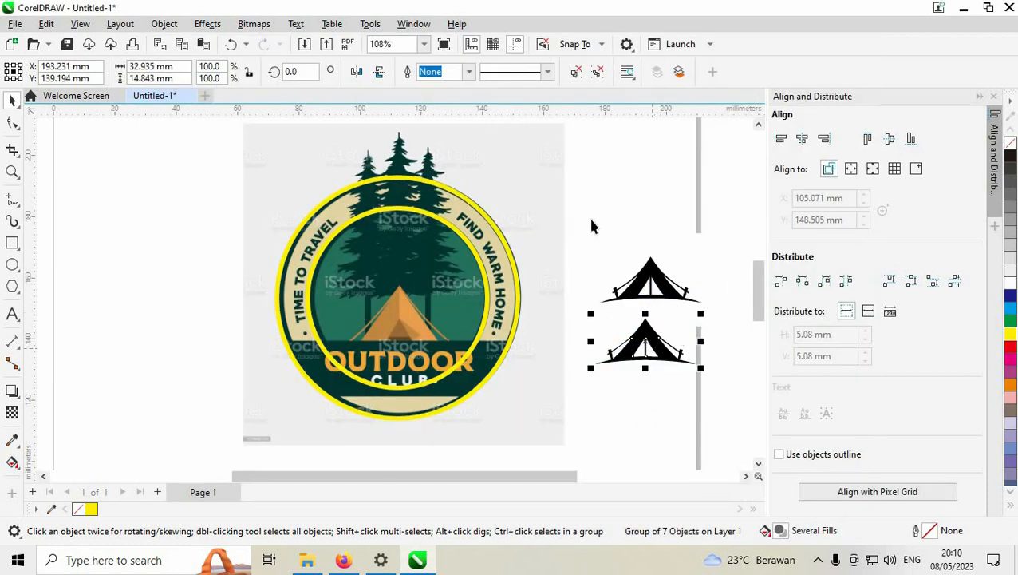
Step: Ungroup the traced tent and give its pieces a yellow outline
left_click(576, 73)
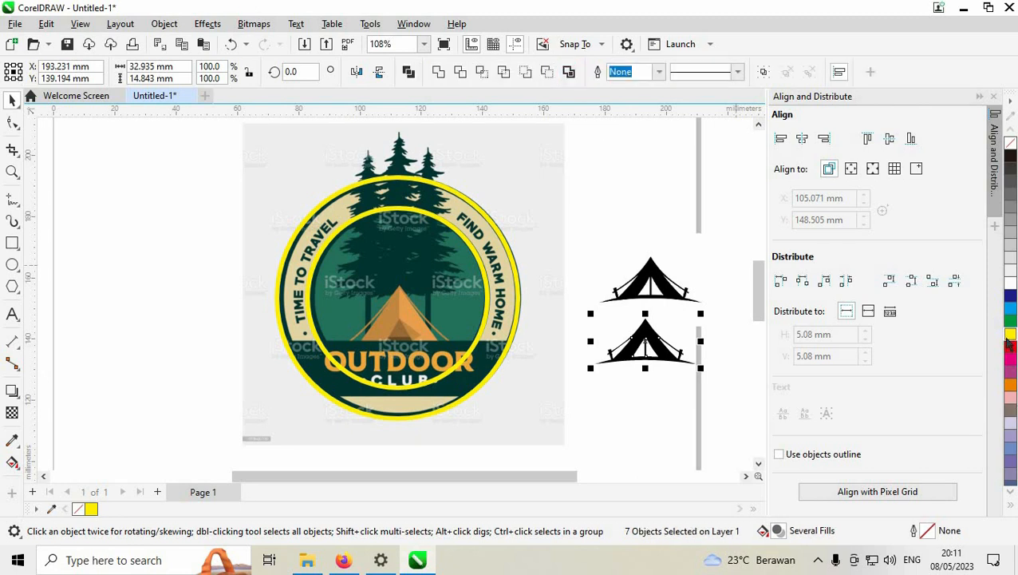
right_click(1009, 335)
left_click(677, 374)
Step: Delete the original tent bitmap above the traced version
scroll(670, 369, "up", 2)
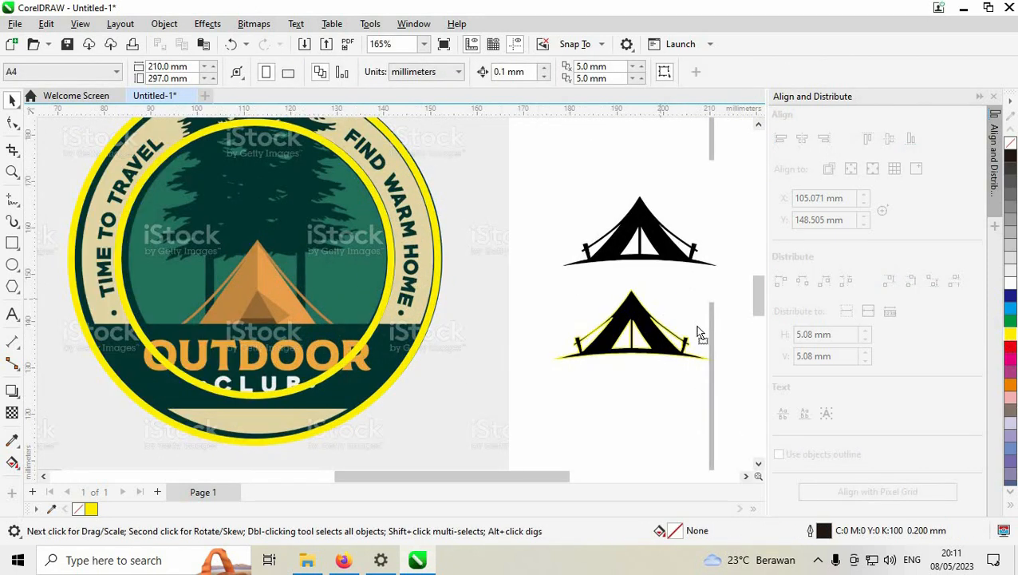
left_click_drag(666, 276, 702, 300)
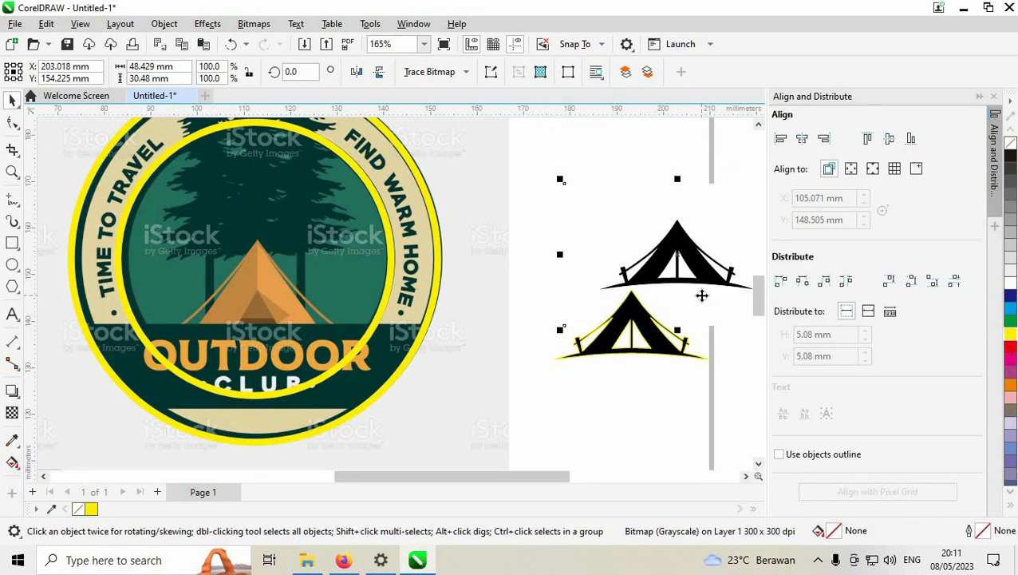
key("Delete")
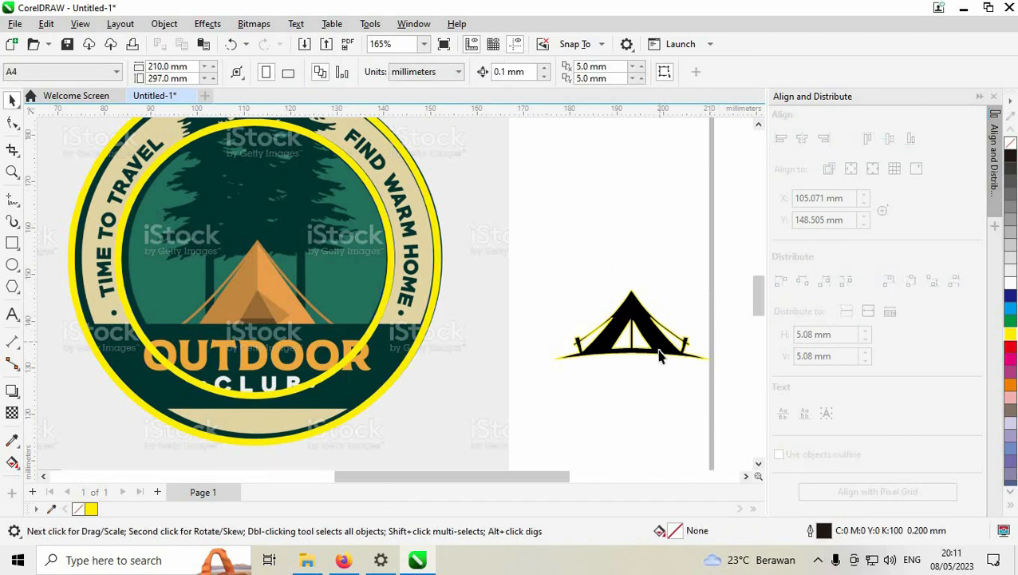
Step: Pull the two white pieces out of the traced tent's door opening and delete them
scroll(660, 355, "up", 1)
left_click(567, 290)
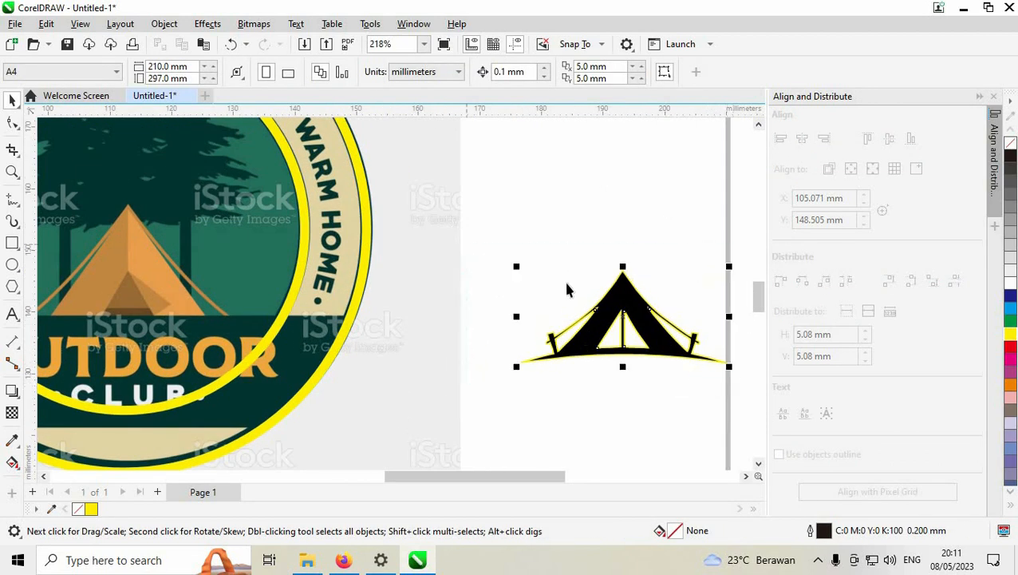
left_click(643, 369)
left_click_drag(616, 338, 628, 376)
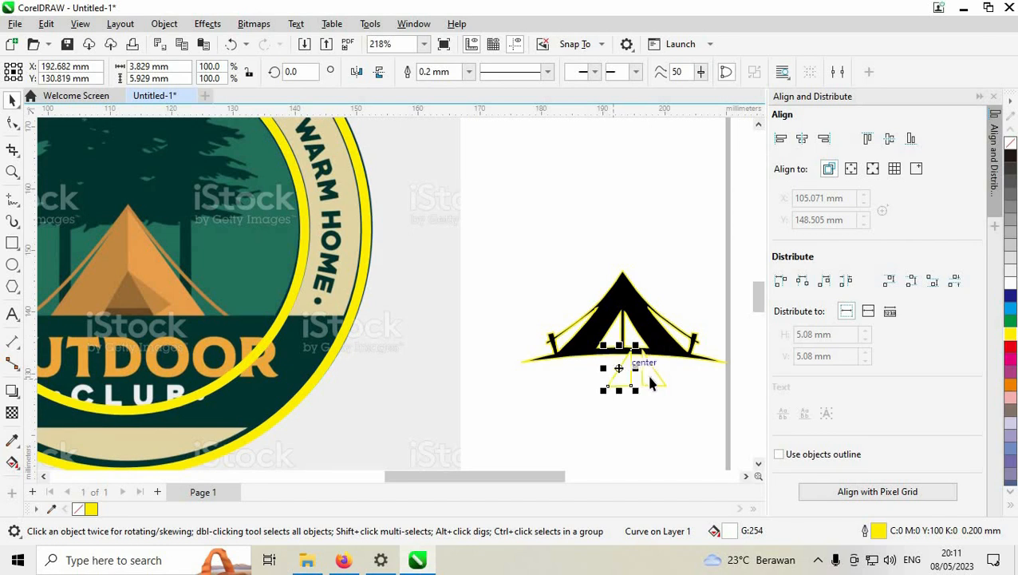
key("Delete")
left_click(653, 376)
key("Delete")
Step: Pull out and delete the white pieces between the tent's sides and its guy ropes
left_click_drag(669, 334, 689, 369)
key("Delete")
left_click_drag(573, 330, 585, 373)
key("Delete")
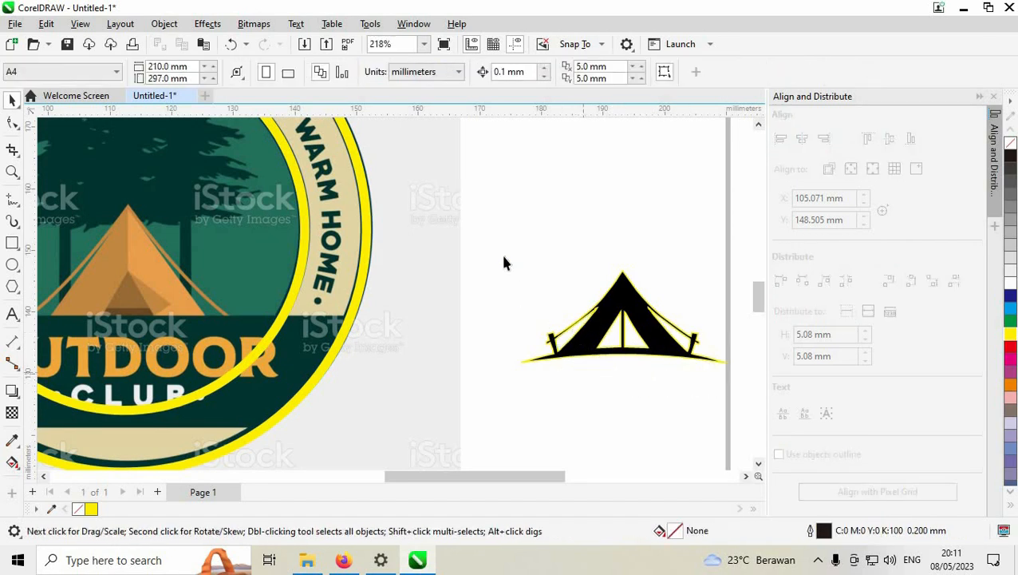
Step: Remove the outline from all traced tent pieces and fit them over the badge's tent at about 40 × 18 mm
left_click_drag(494, 240, 713, 405)
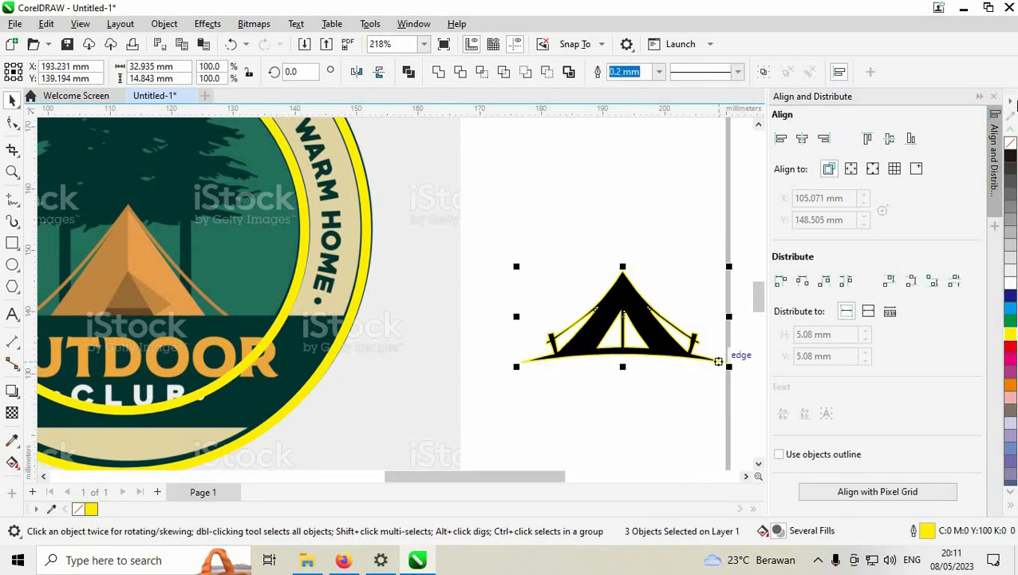
right_click(1010, 142)
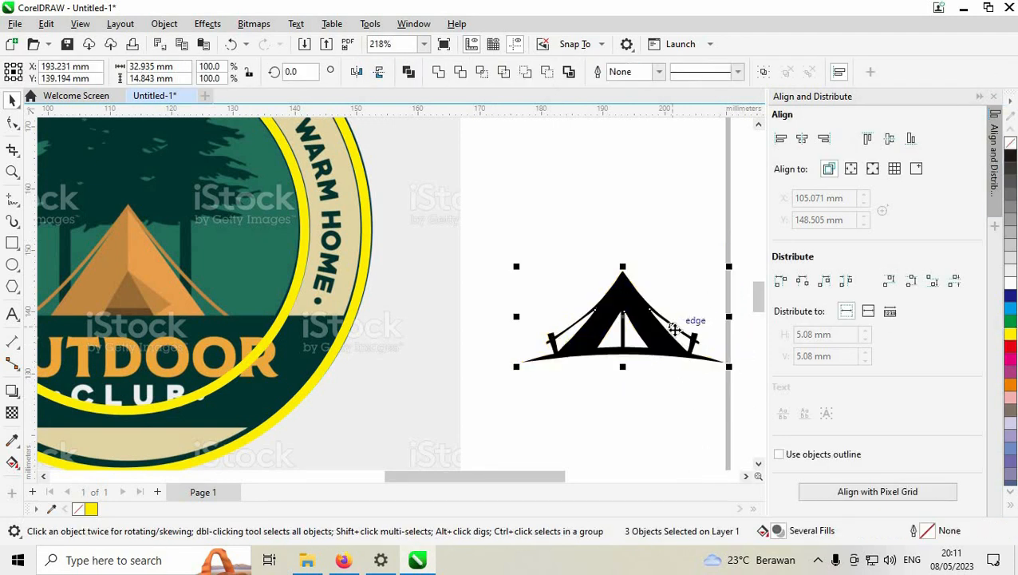
scroll(670, 325, "down", 1)
scroll(603, 368, "down", 1)
left_click_drag(675, 341, 318, 321)
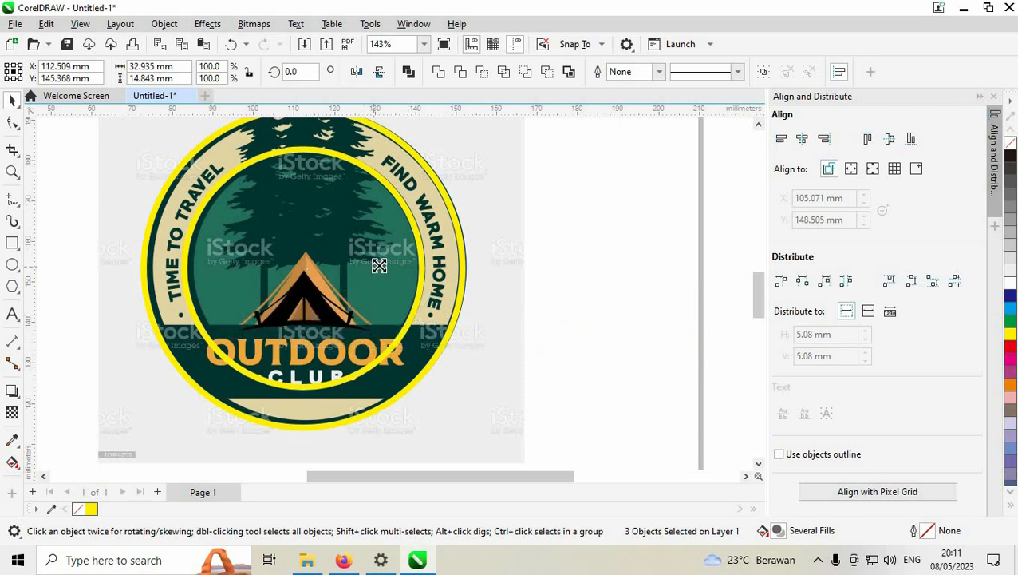
left_click_drag(379, 265, 388, 257)
mouse_move(317, 304)
left_mouse_down()
mouse_move(331, 305)
mouse_move(307, 301)
mouse_move(326, 304)
left_mouse_up()
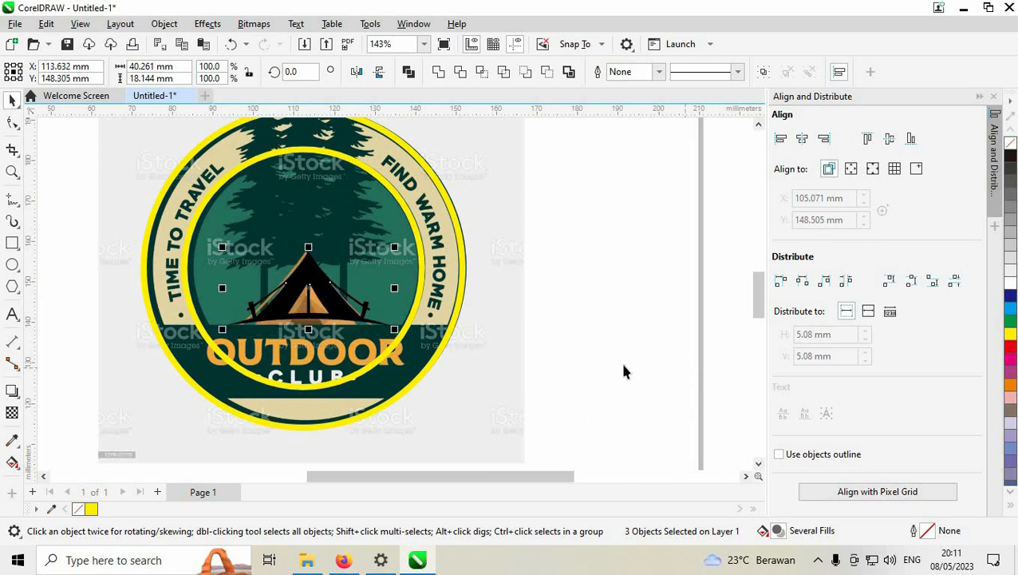
scroll(556, 369, "down", 1)
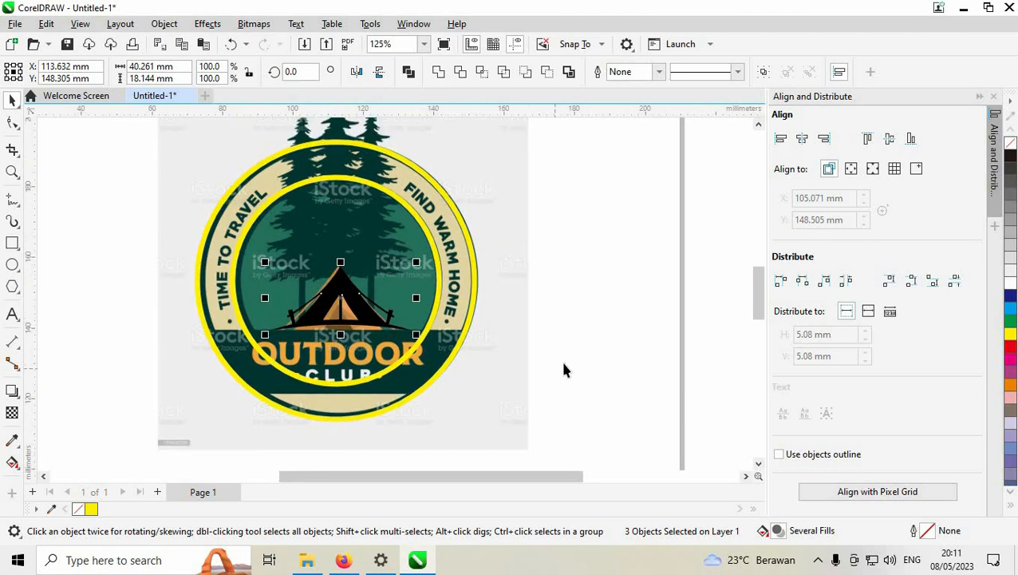
scroll(562, 369, "down", 1)
Step: Switch to Firefox, look through the pine tree image pages, and open Pixabay's picture of two green pine trees
left_click(341, 556)
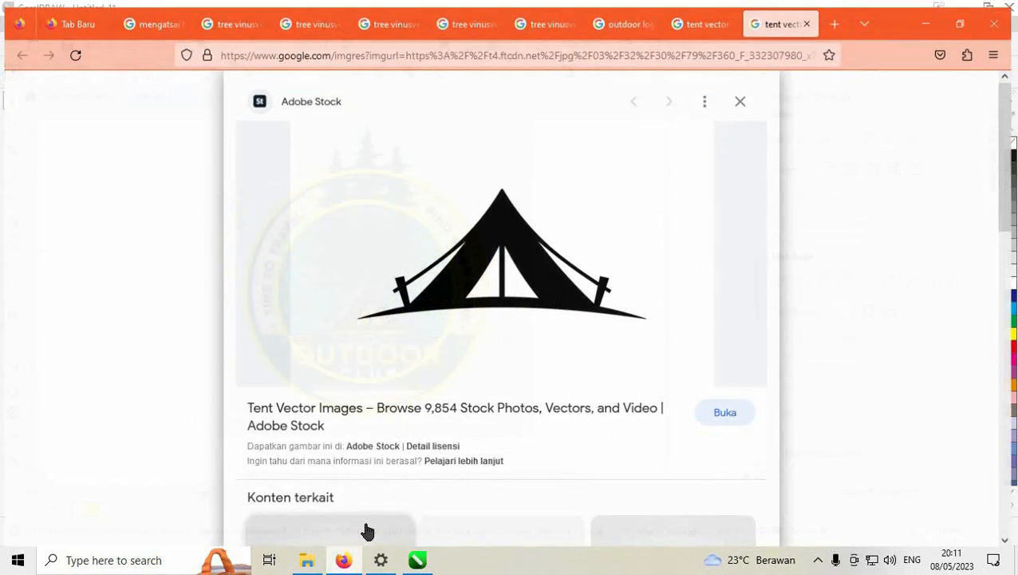
left_click(477, 16)
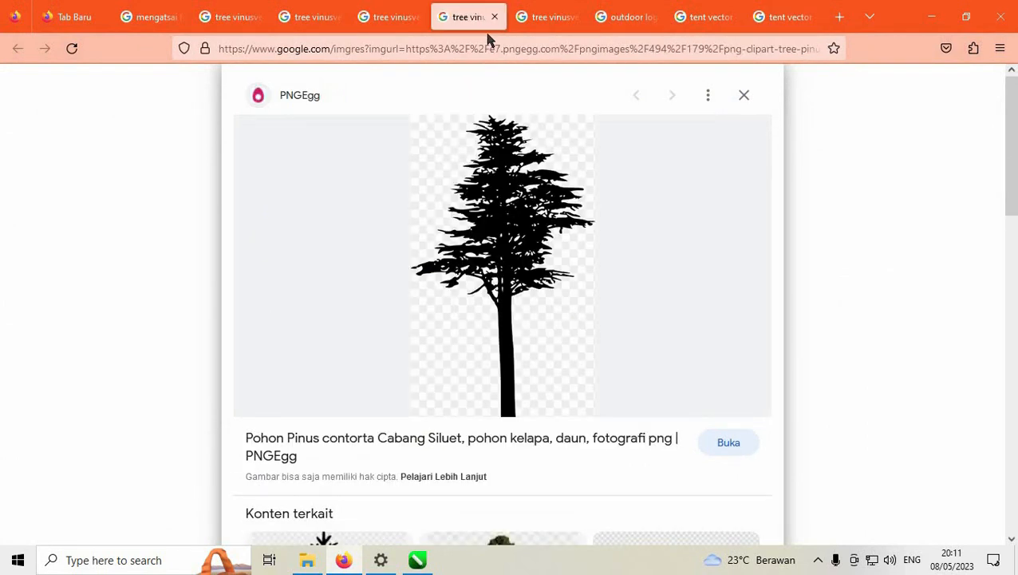
left_click(390, 16)
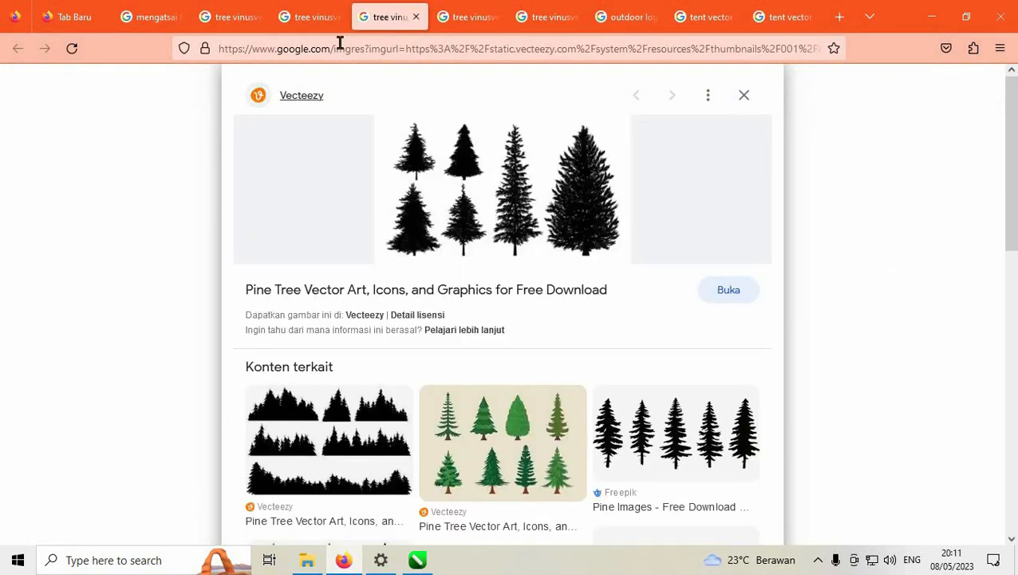
left_click(313, 17)
left_click(239, 22)
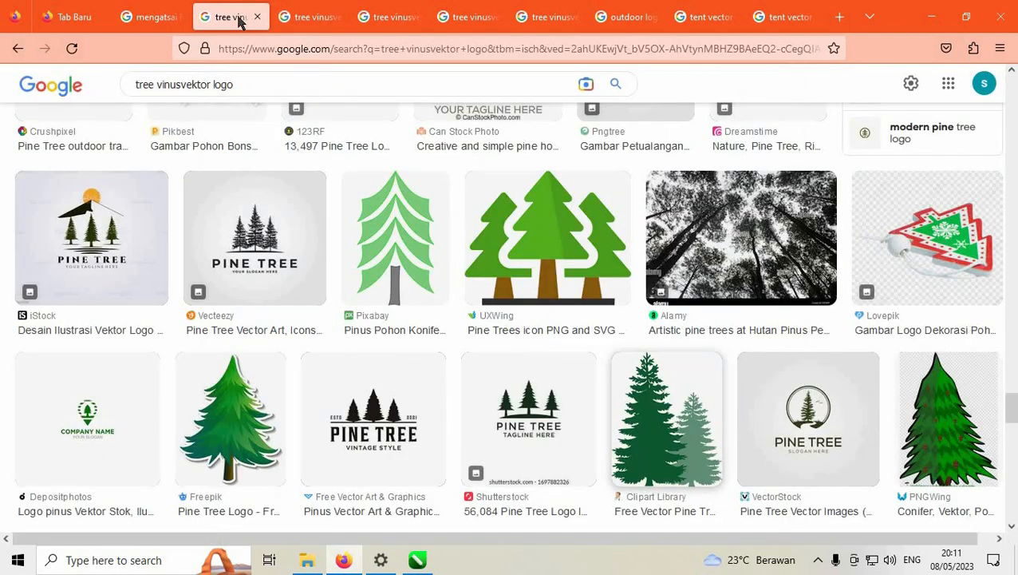
left_click(526, 15)
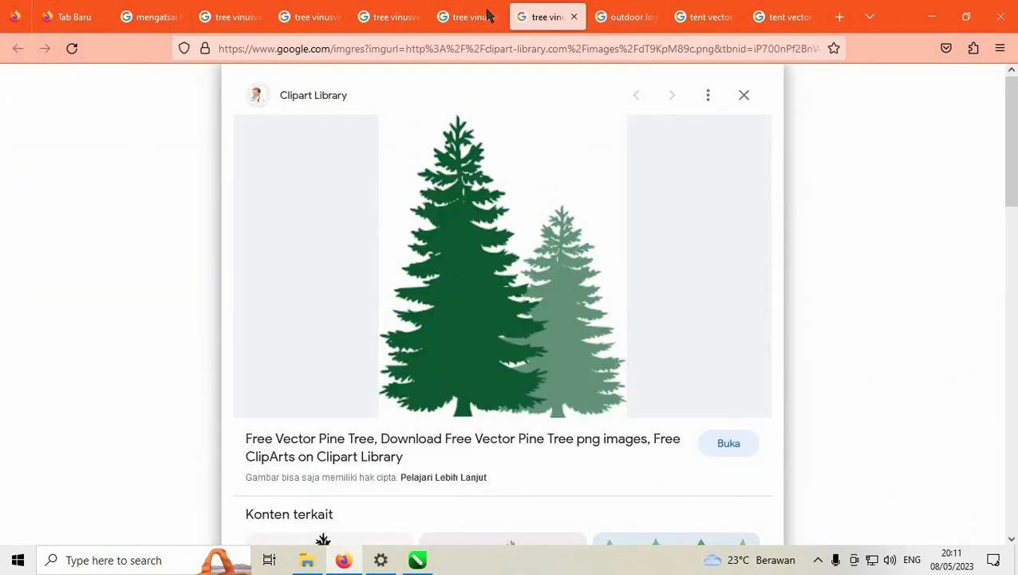
left_click(489, 16)
scroll(508, 210, "down", 5)
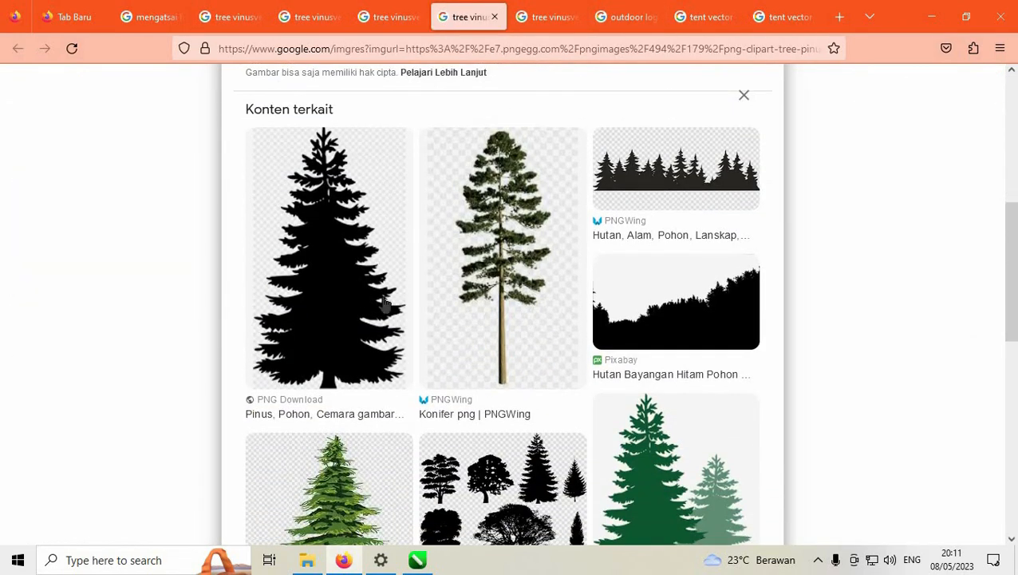
left_click(375, 300)
scroll(535, 277, "down", 3)
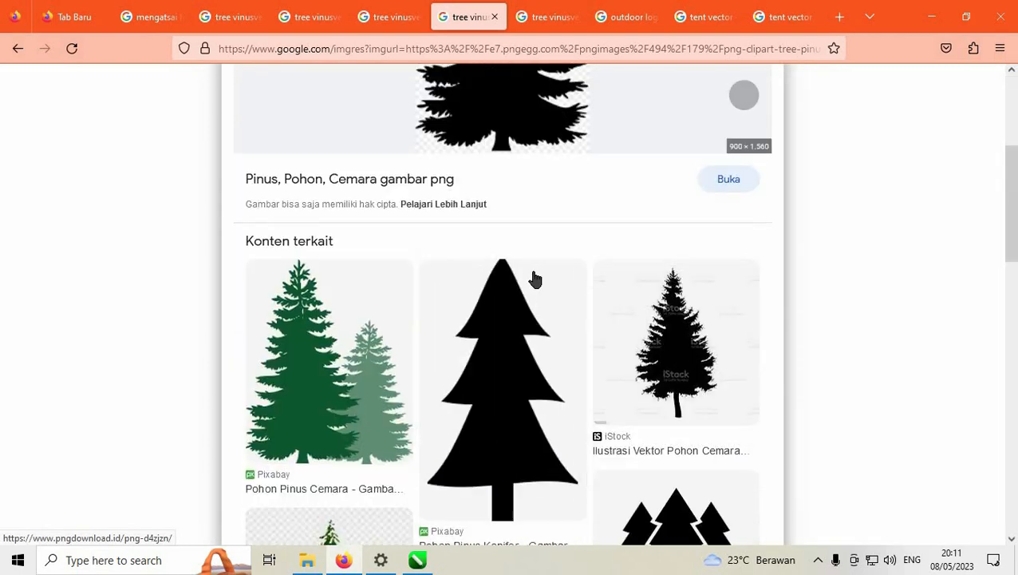
left_click(372, 377)
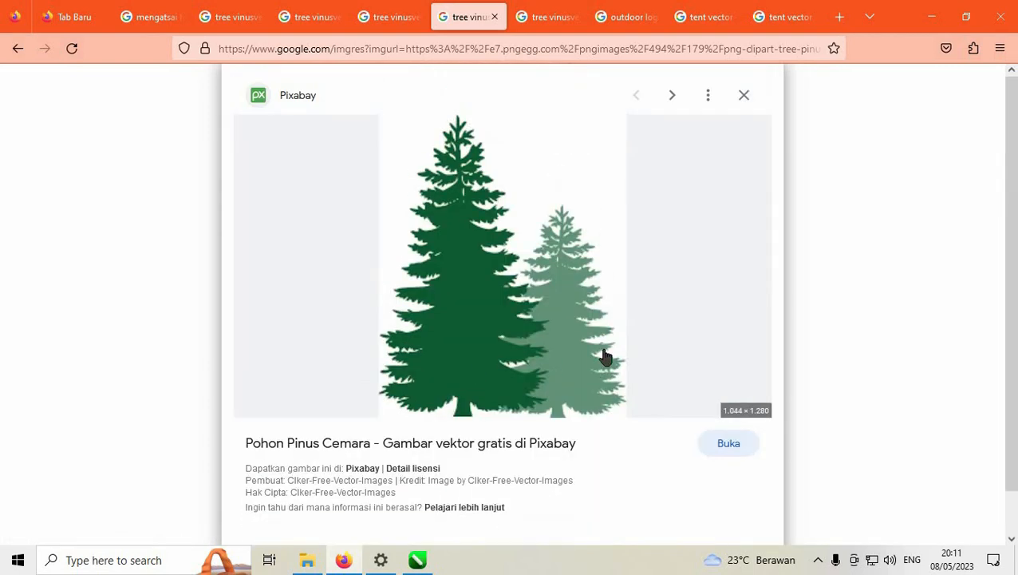
Step: Copy the Pixabay pine tree image and try to paste it into the CorelDRAW document
right_click(557, 250)
left_click(653, 437)
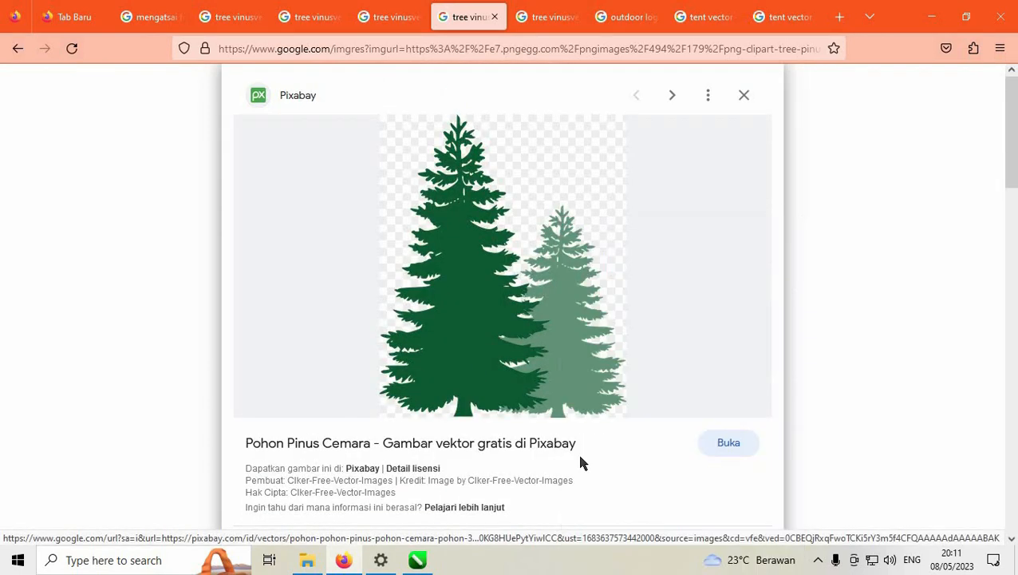
left_click(418, 560)
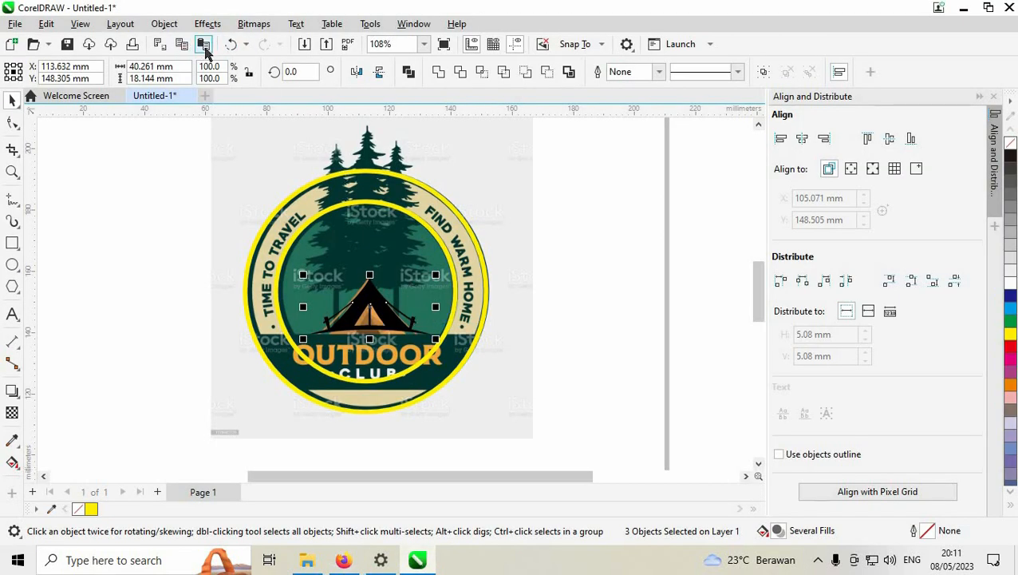
left_click(420, 454)
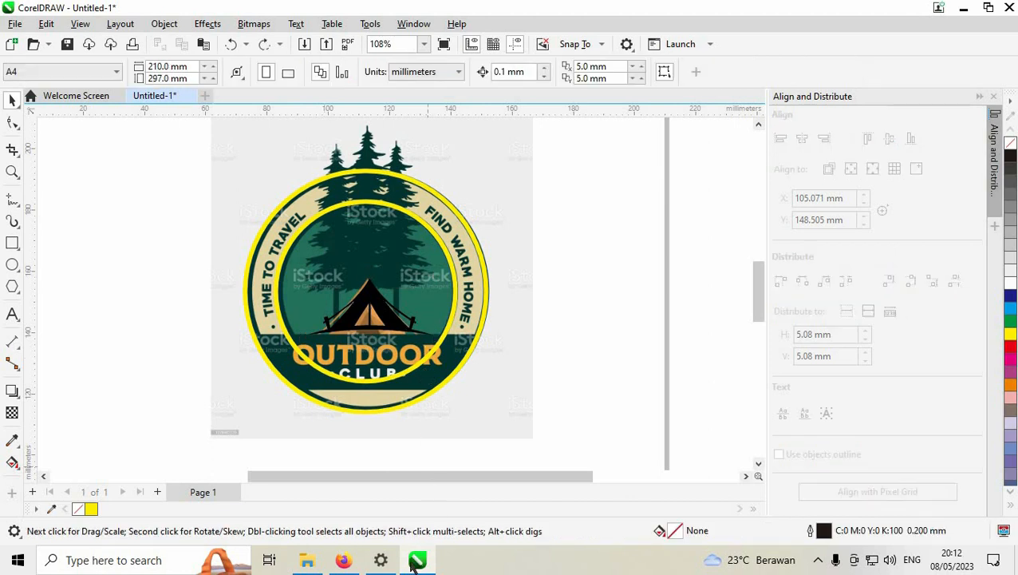
Step: Try pasting a fresh copy of the pine image from Firefox into CorelDRAW, and delete the pasted file object
left_click(344, 559)
right_click(541, 287)
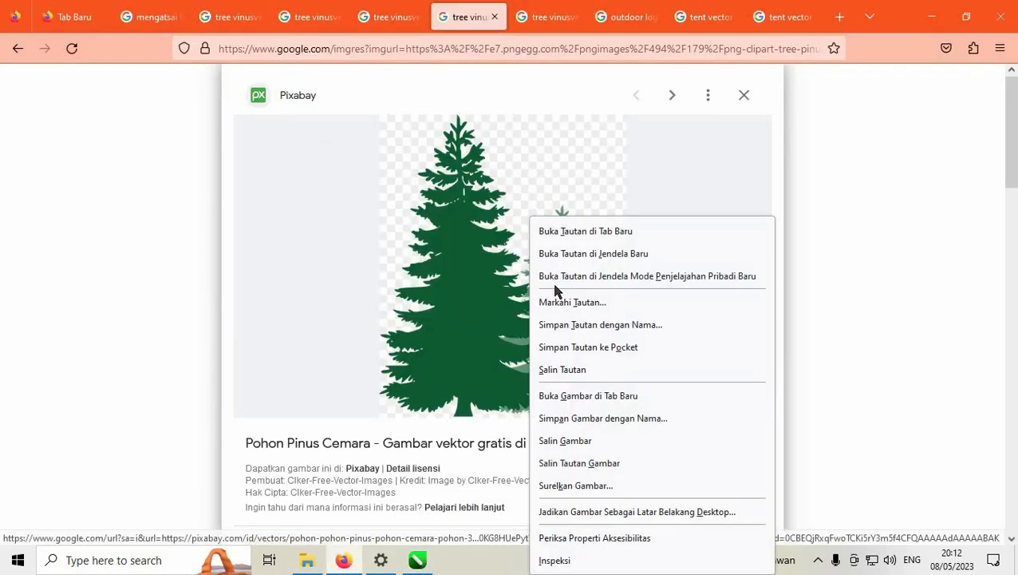
left_click(612, 443)
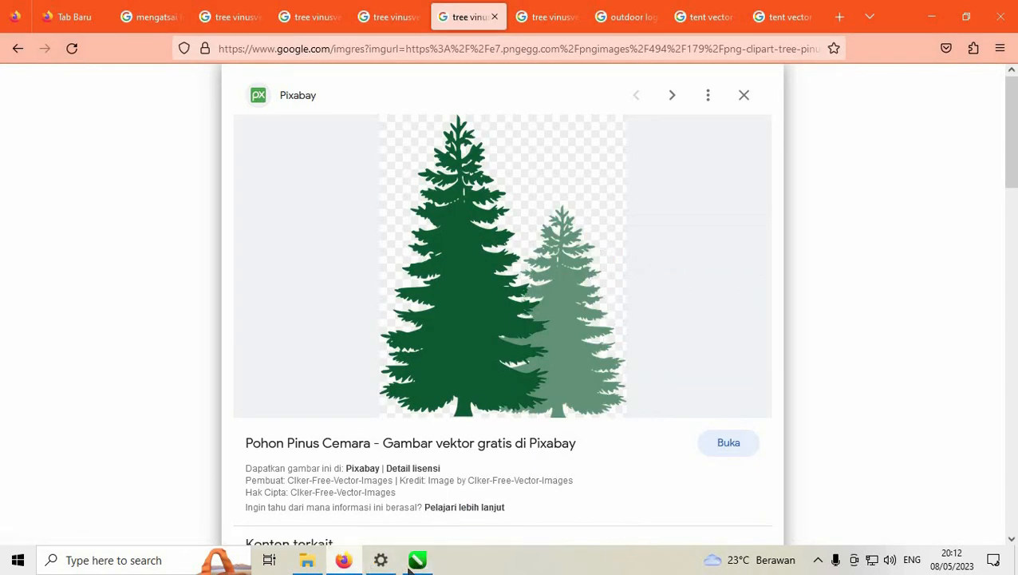
left_click(418, 559)
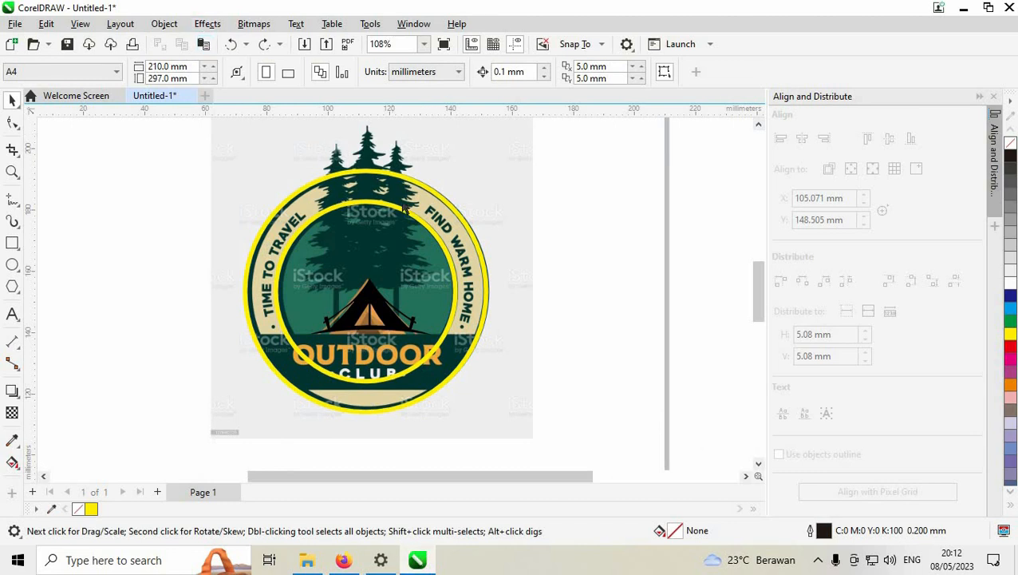
key("ctrl+v")
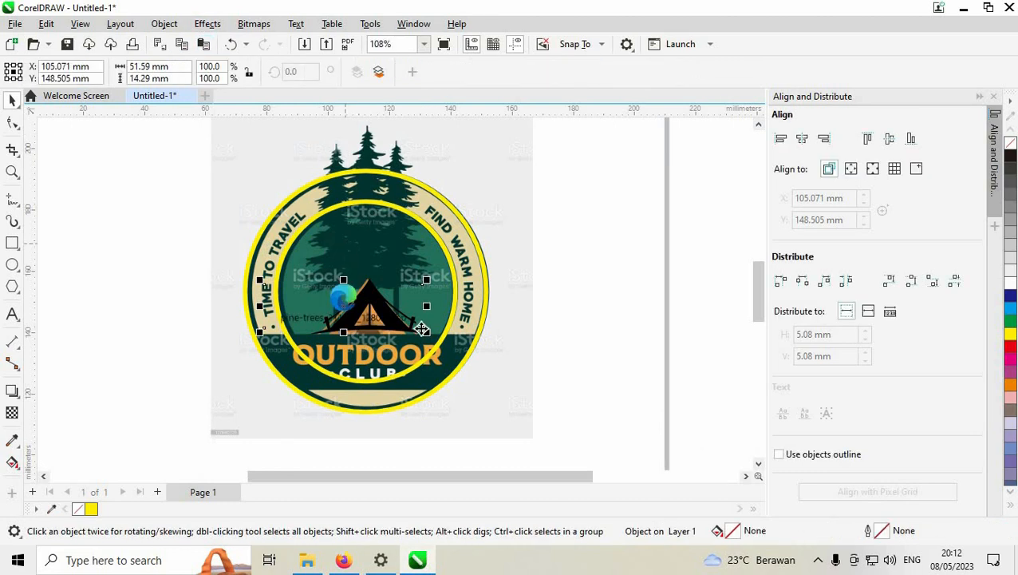
key("Delete")
Step: In Firefox, take a screenshot of just the two-pine-tree picture and copy it to the clipboard
left_click(343, 559)
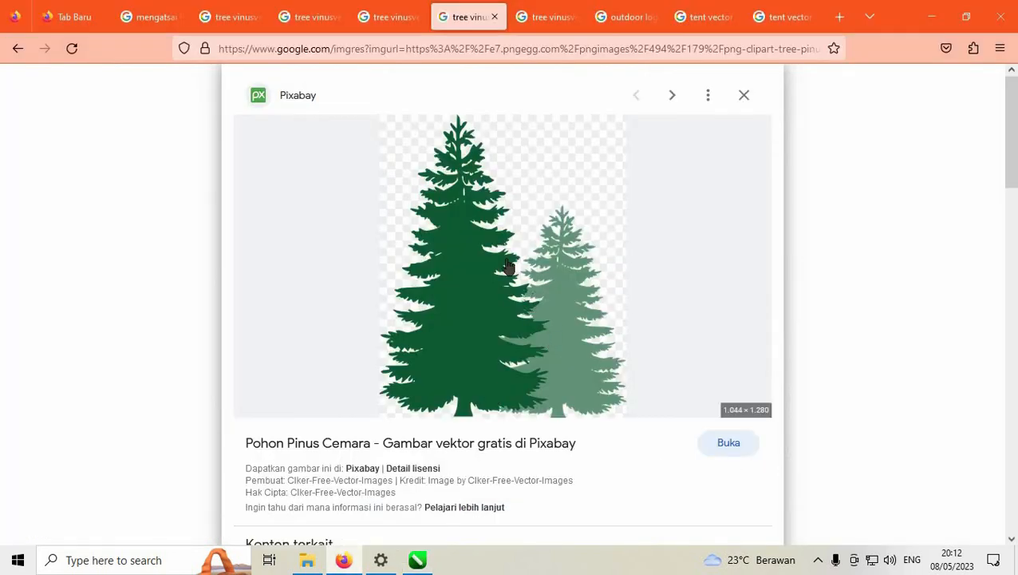
right_click(889, 266)
left_click(934, 383)
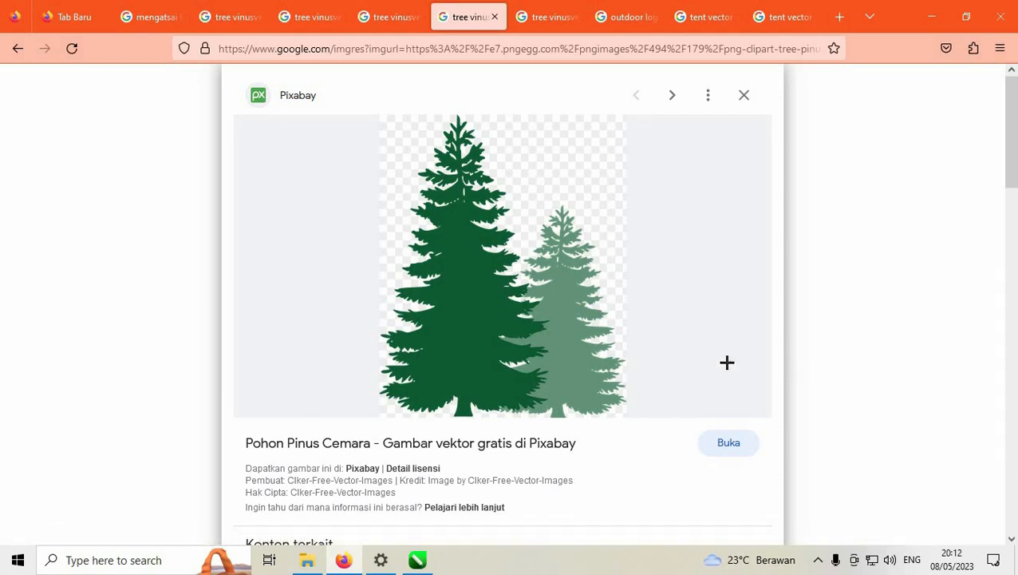
left_click(520, 232)
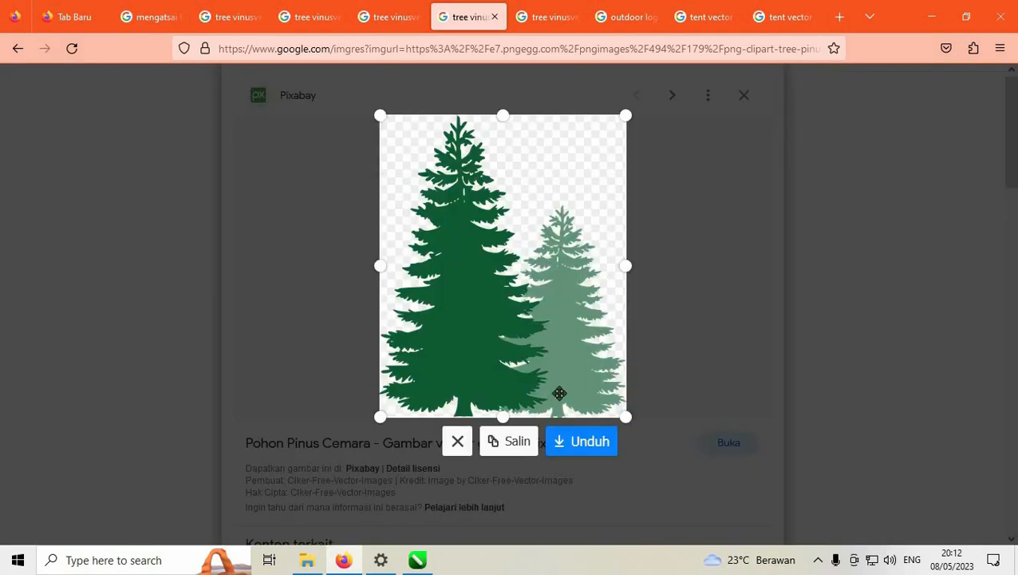
left_click(512, 443)
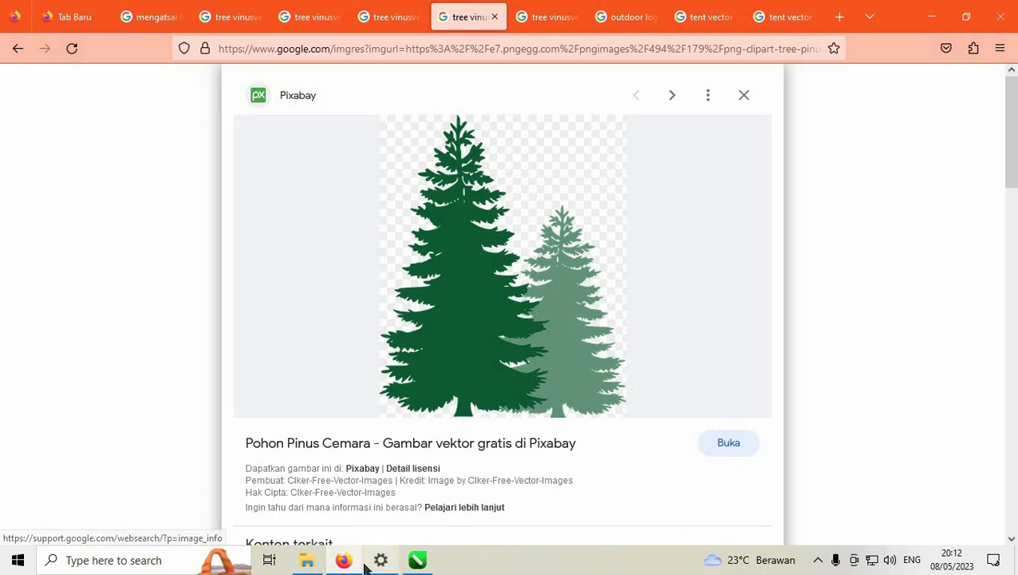
Step: Switch to CorelDRAW, paste the pine tree screenshot, and move it off the page to the right of the badge
left_click(418, 559)
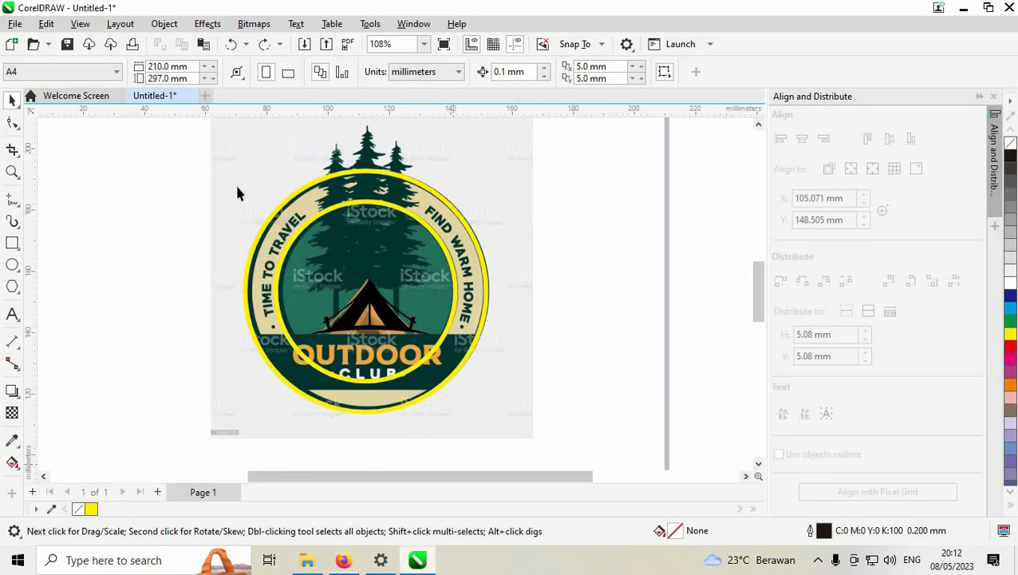
left_click(201, 45)
scroll(330, 214, "down", 2)
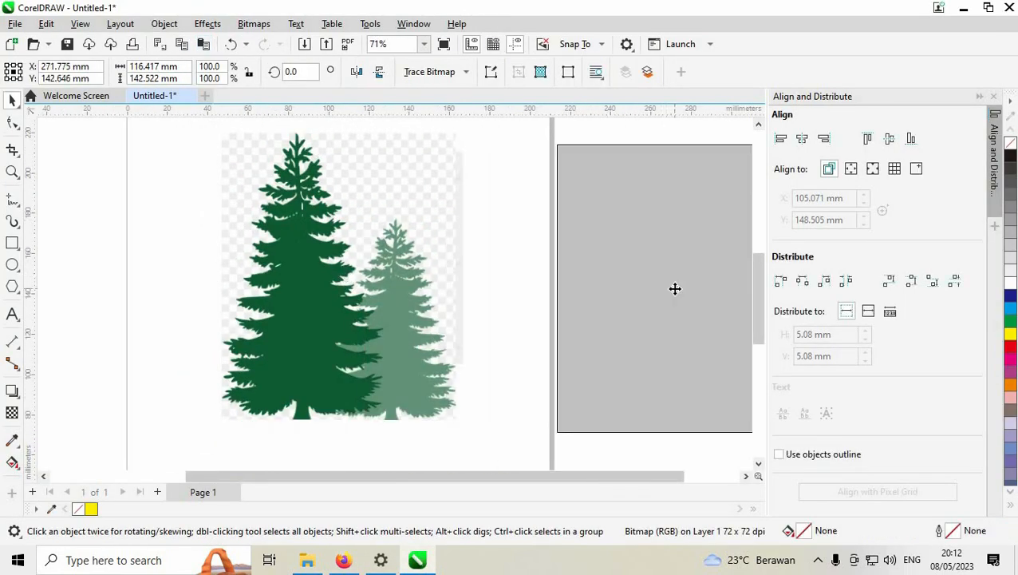
left_click_drag(674, 288, 670, 284)
left_click(746, 476)
left_click(746, 476)
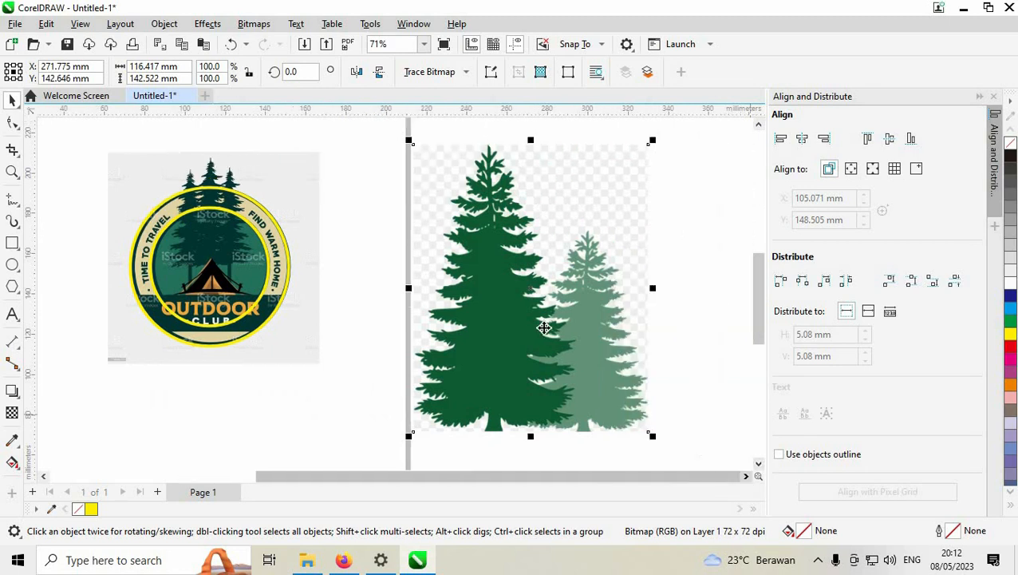
Step: Trace the pasted pine tree bitmap into vector shapes and clear the selection
right_click(524, 285)
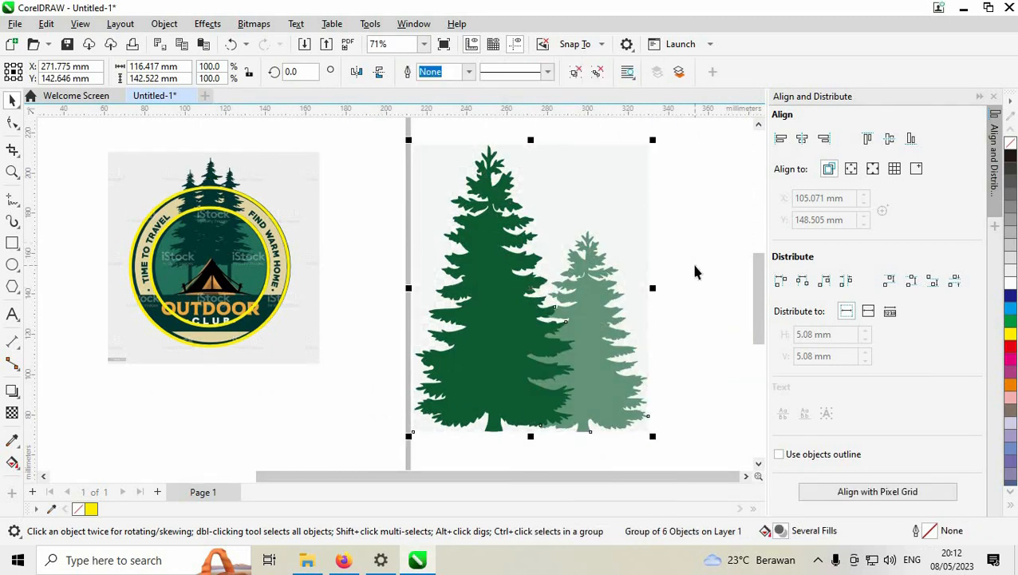
scroll(694, 272, "down", 2)
left_click(716, 296)
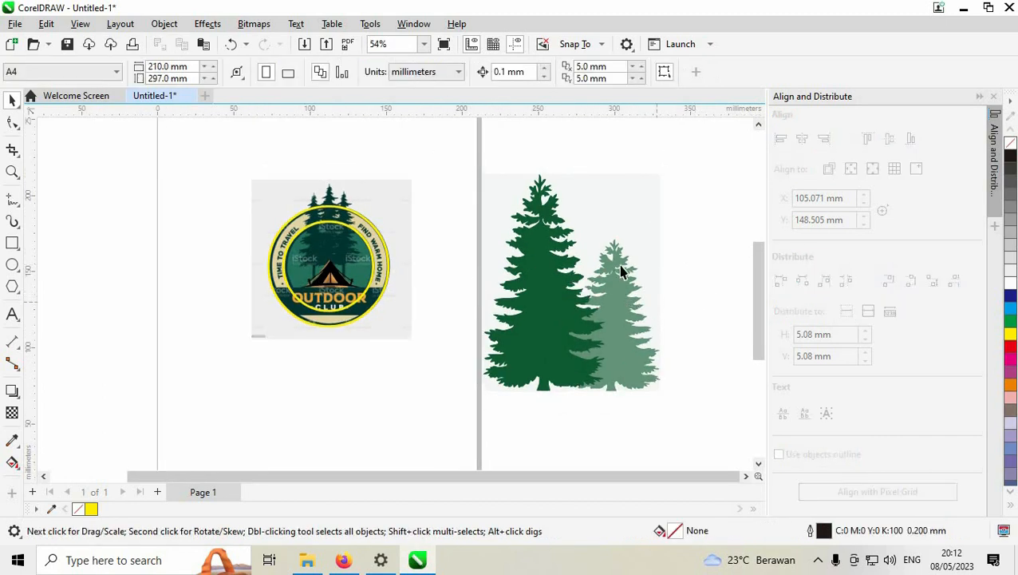
Step: Try deleting the grouped tree tracing and the bitmap beneath it, and undo both deletions
left_click(622, 203)
key("Delete")
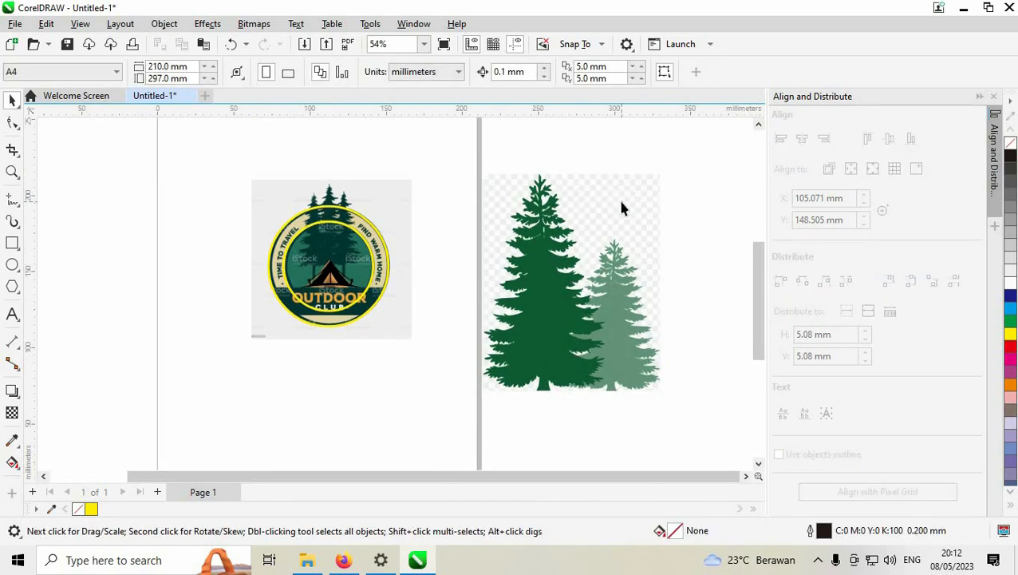
left_click(621, 209)
key("Delete")
key("ctrl+z")
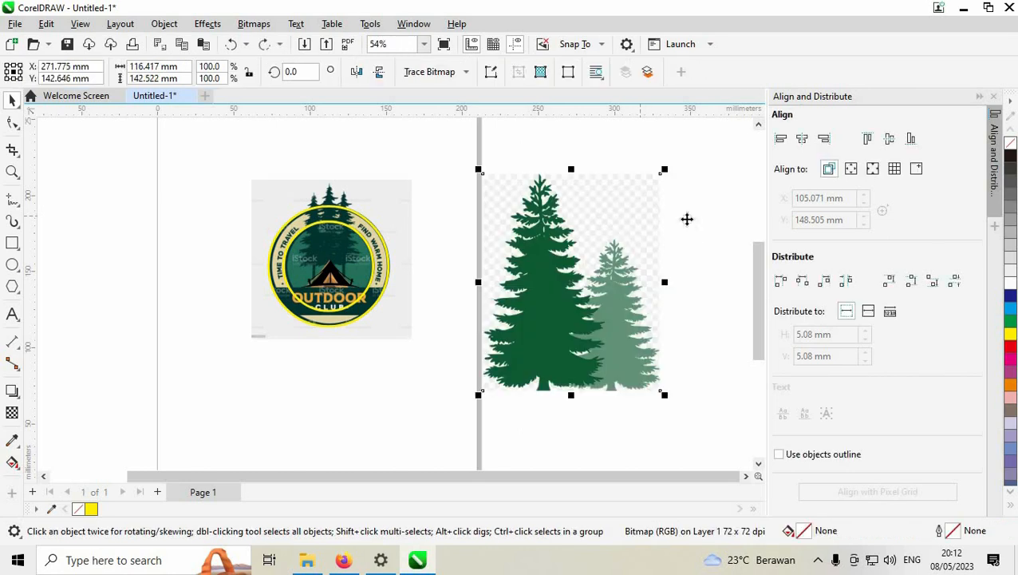
key("ctrl+z")
Step: Ungroup the traced pine trees and delete the pale background piece behind them
left_click(710, 225)
left_click(618, 207)
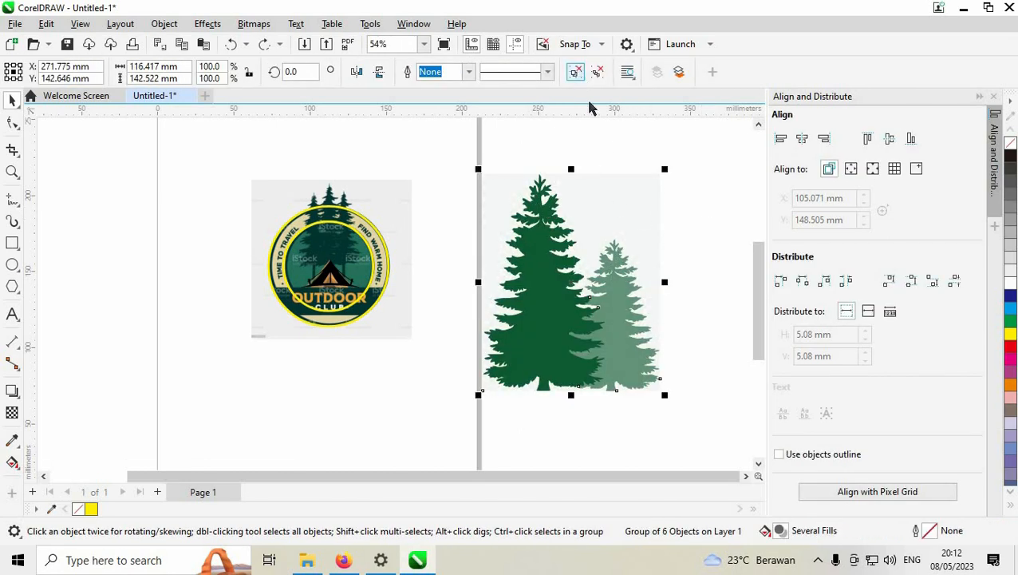
left_click(620, 156)
left_click(632, 196)
key("Delete")
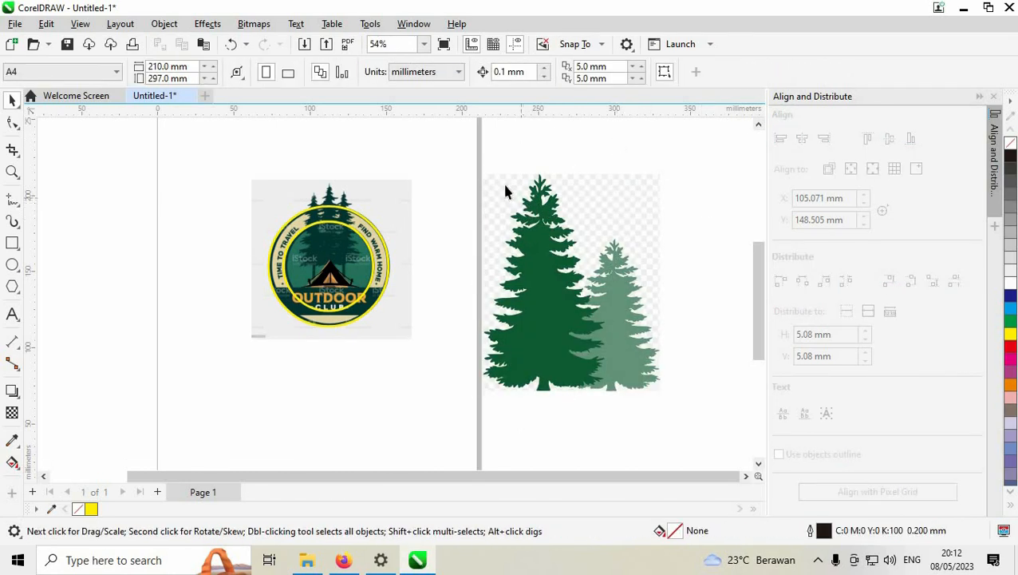
Step: Delete the original checkered pine tree bitmap beneath the traced trees
left_click(657, 212)
key("Delete")
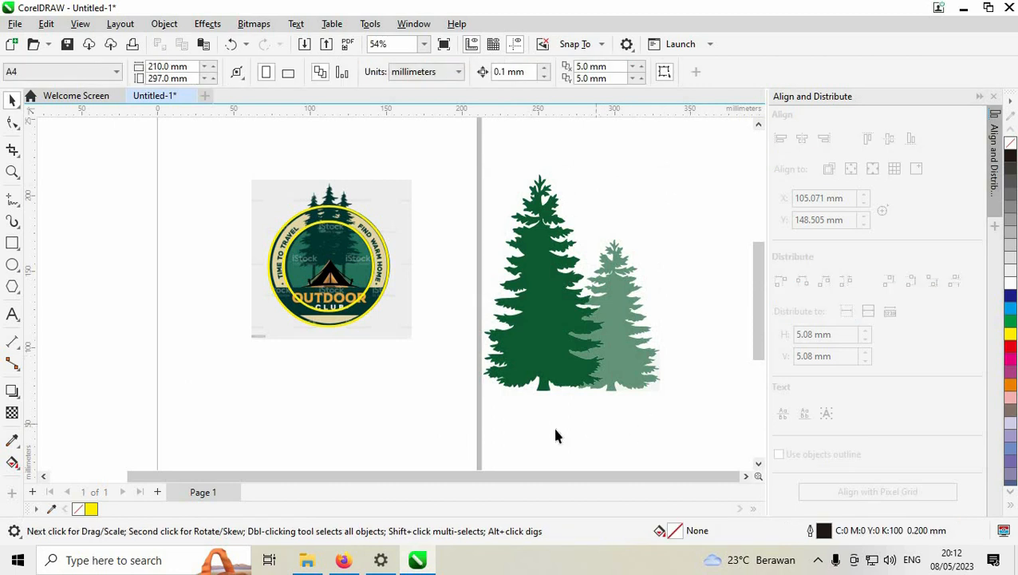
scroll(598, 407, "up", 1)
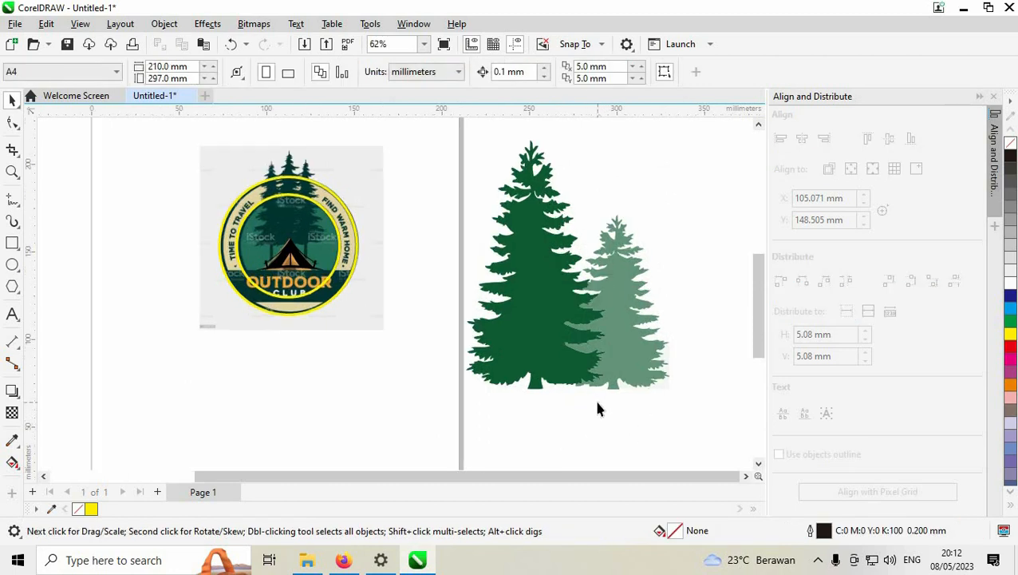
Step: Place a copy of the dark green pine tree over the trees in the reference badge
left_click(536, 346)
left_click_drag(536, 347, 290, 238)
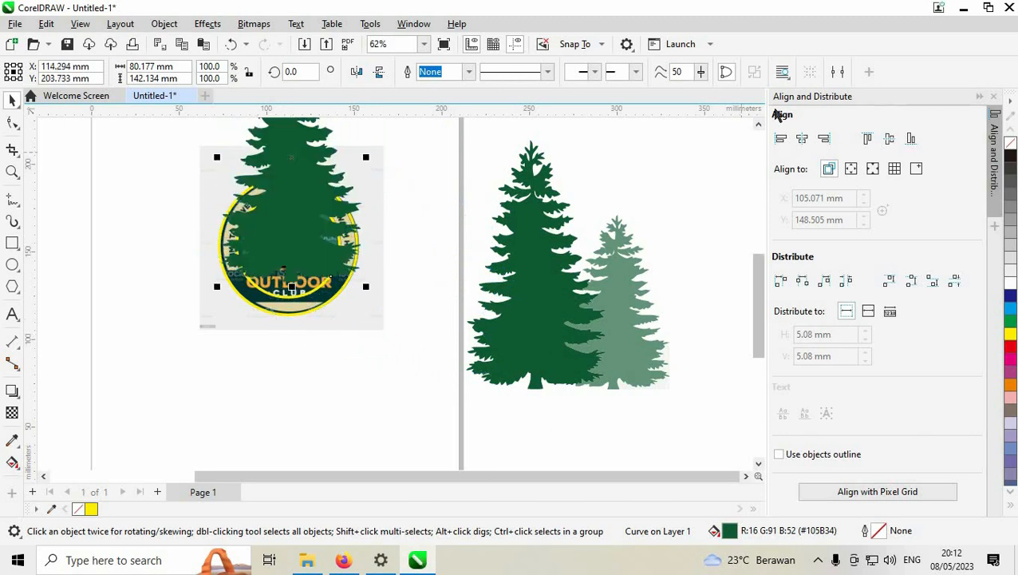
left_click(759, 125)
left_click(759, 125)
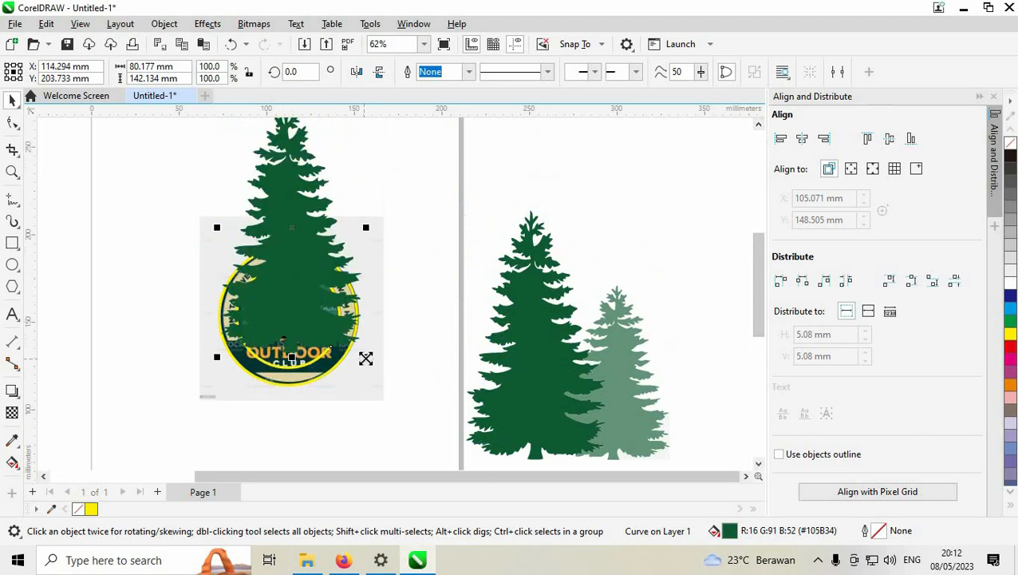
Step: Scale the tree copy down to about 24.5 × 51 mm and fit it over the reference badge's middle pine
left_click_drag(366, 356, 345, 297)
left_click_drag(294, 247, 291, 272)
scroll(288, 276, "up", 1)
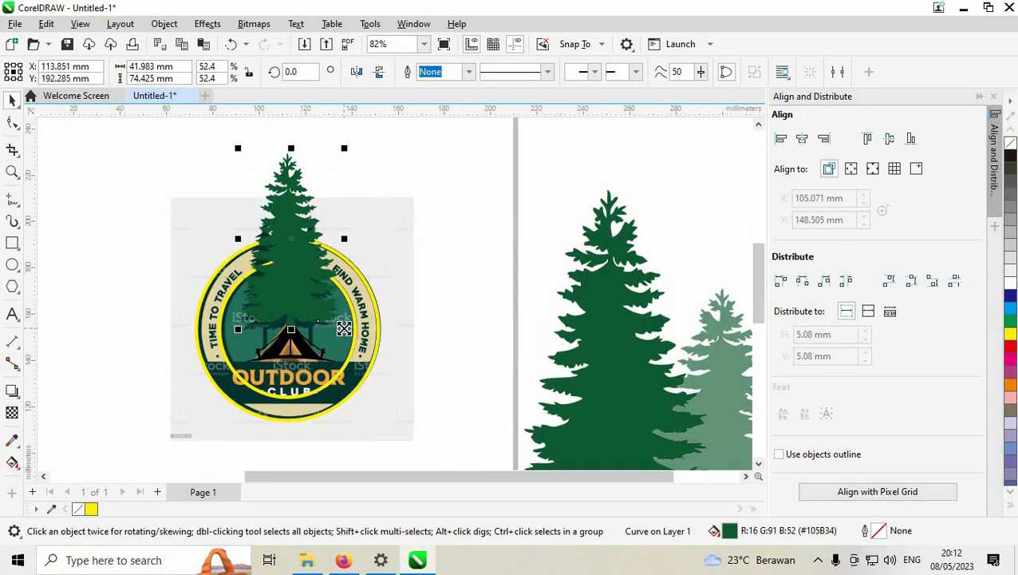
left_click_drag(344, 327, 322, 291)
left_click_drag(288, 261, 295, 343)
scroll(288, 316, "up", 1)
scroll(292, 331, "up", 4)
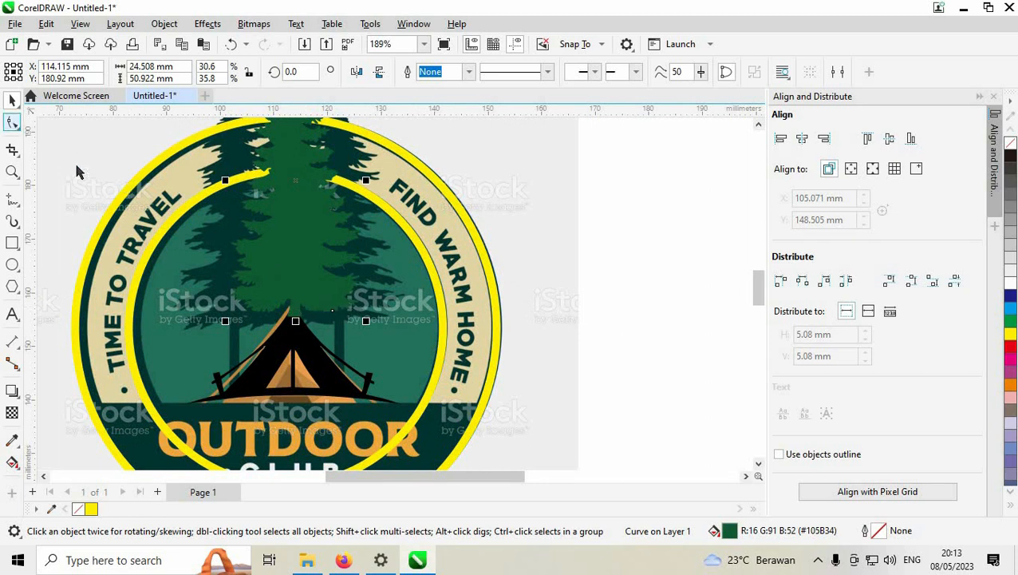
Step: Lengthen the middle tree's trunk down to the tent's base by moving its lowest nodes, making the tree about 65 mm tall
scroll(281, 317, "up", 2)
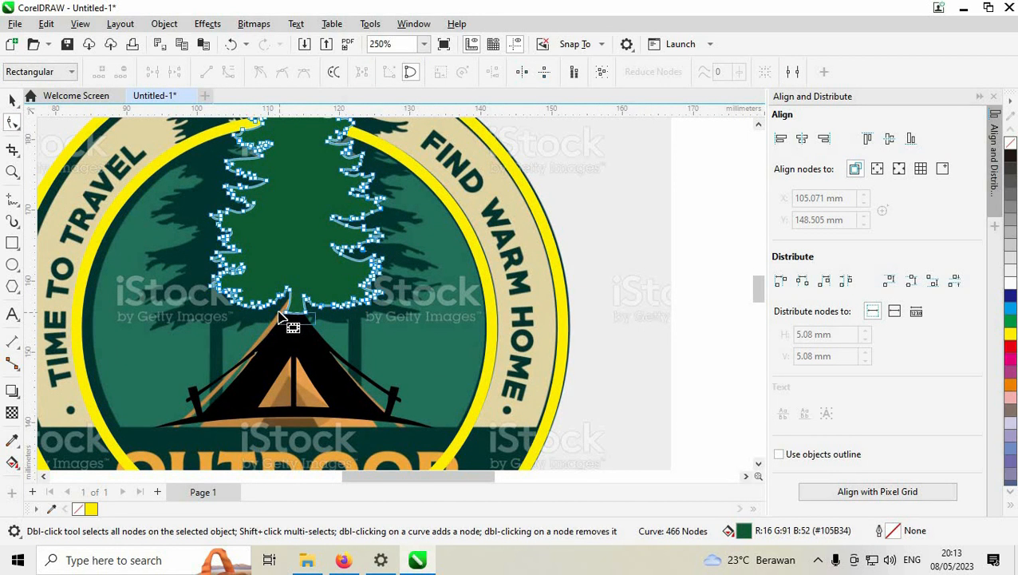
left_click_drag(279, 316, 306, 414)
left_click(12, 99)
Step: Place two smaller copies of the tree, about 22 × 59 mm each, over the reference badge's two side pines
scroll(371, 294, "down", 1)
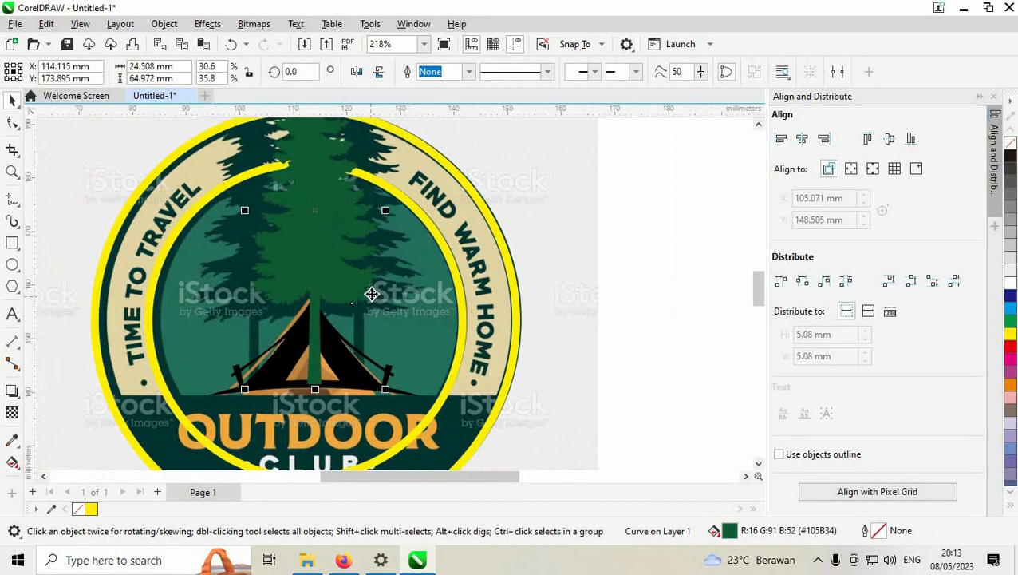
scroll(517, 255, "down", 1)
scroll(518, 255, "down", 1)
left_click(758, 126)
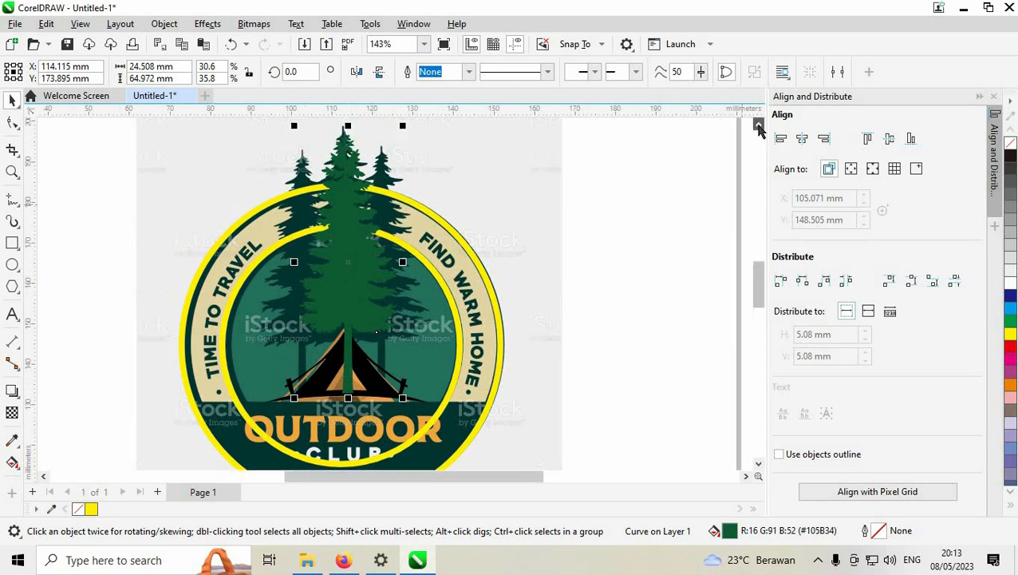
left_click(759, 126)
left_click(660, 225)
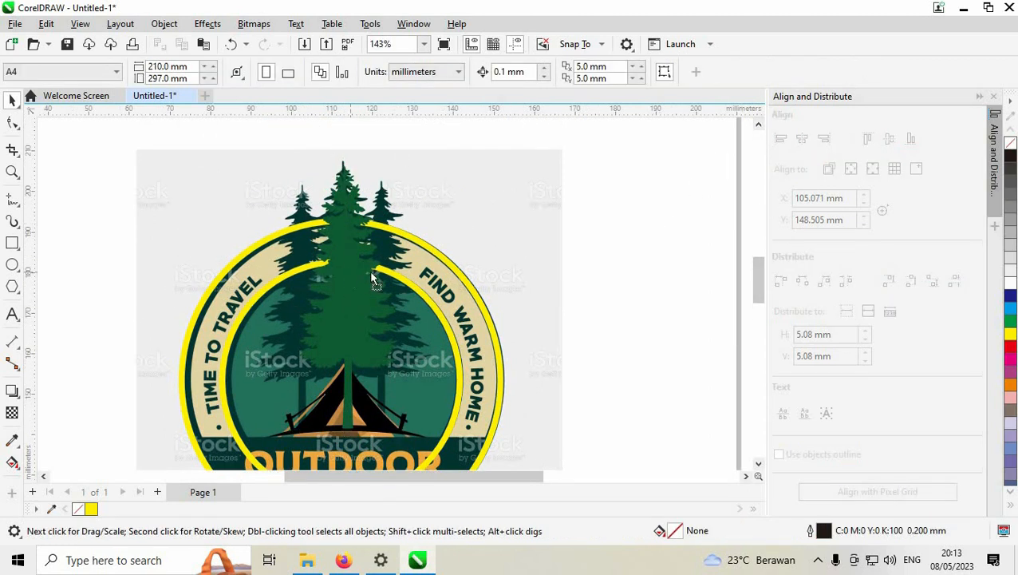
left_click_drag(373, 280, 388, 272)
left_click_drag(441, 161, 432, 187)
left_click_drag(358, 277, 312, 257)
Step: Draw a rectangle about 83 × 18 mm over the dark OUTDOOR CLUB band, extending past the badge's edges
scroll(312, 257, "down", 3)
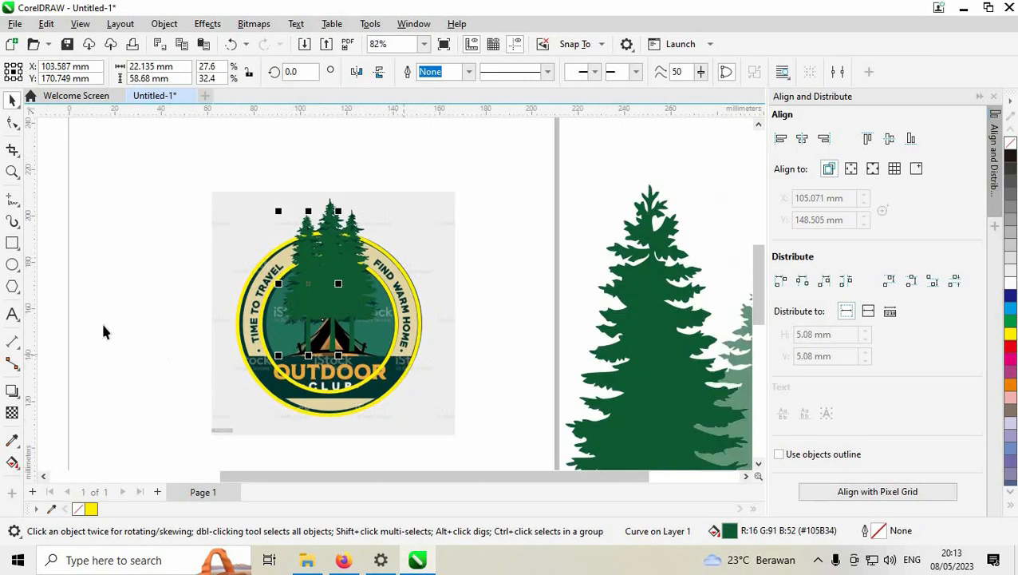
left_click(12, 244)
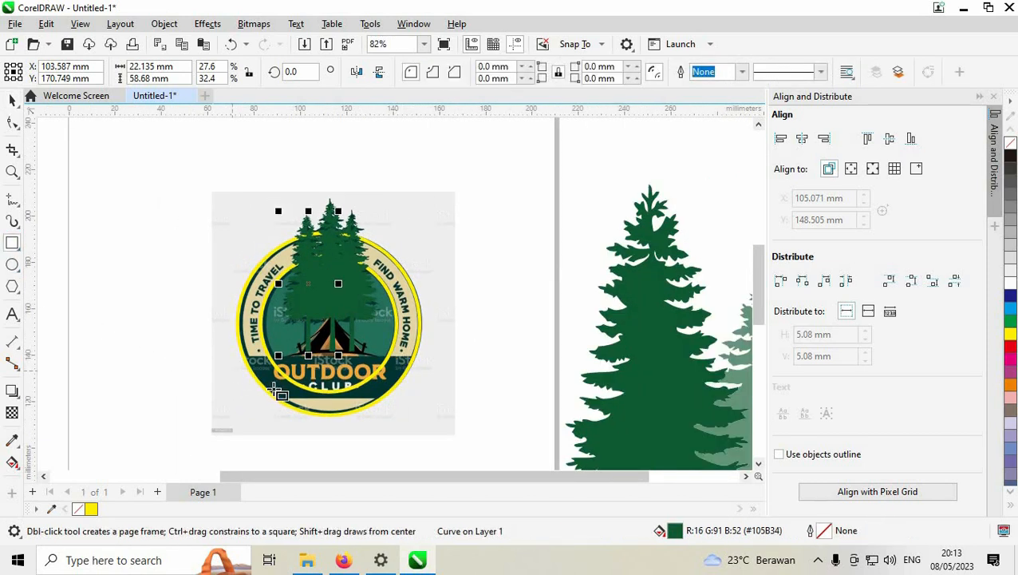
scroll(277, 391, "up", 2)
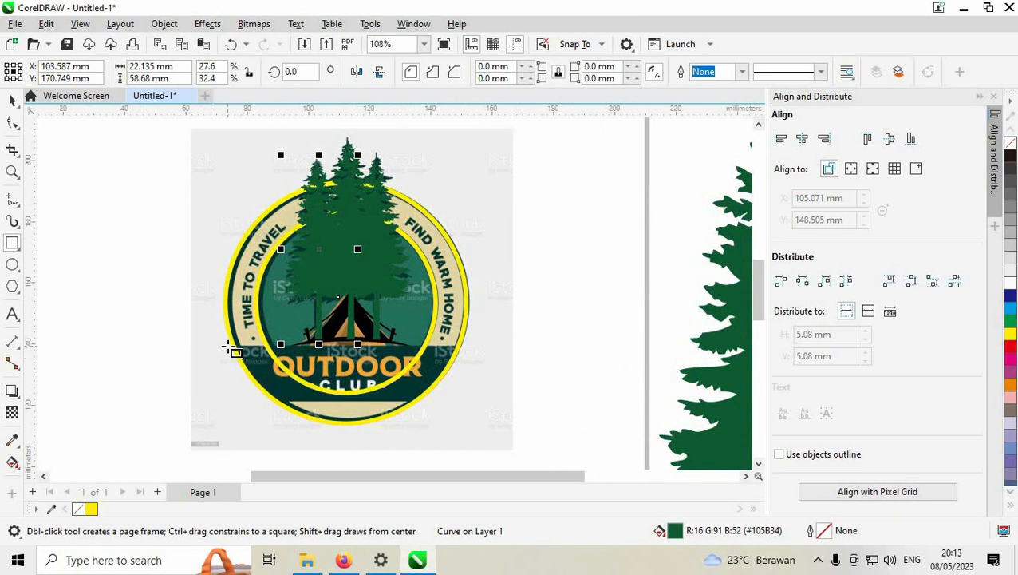
left_click_drag(229, 346, 484, 403)
scroll(429, 410, "up", 1)
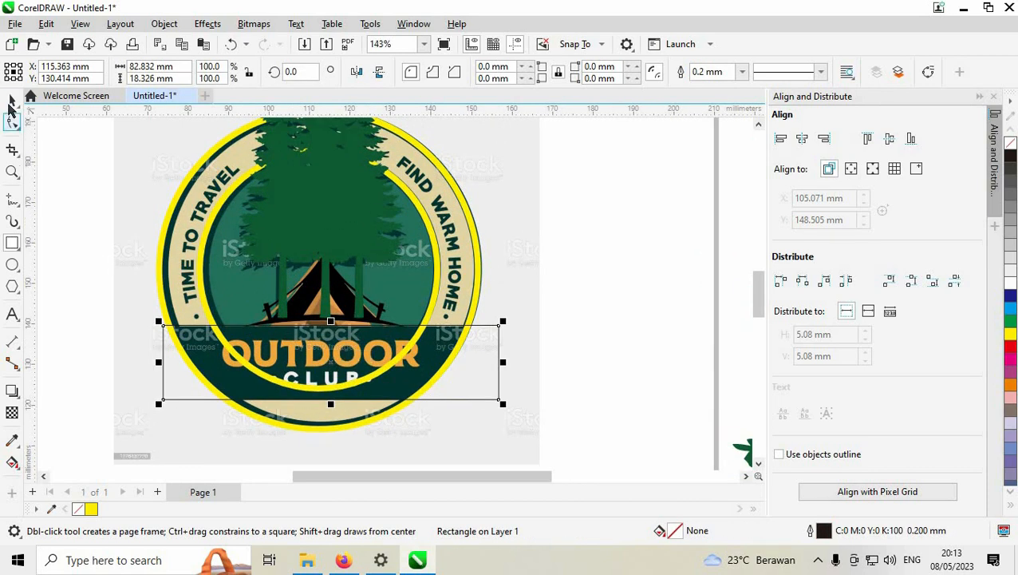
Step: Intersect the rectangle with the outer circle to create a band shape that follows the badge's edge
left_click(11, 101)
left_click(479, 288, "shift")
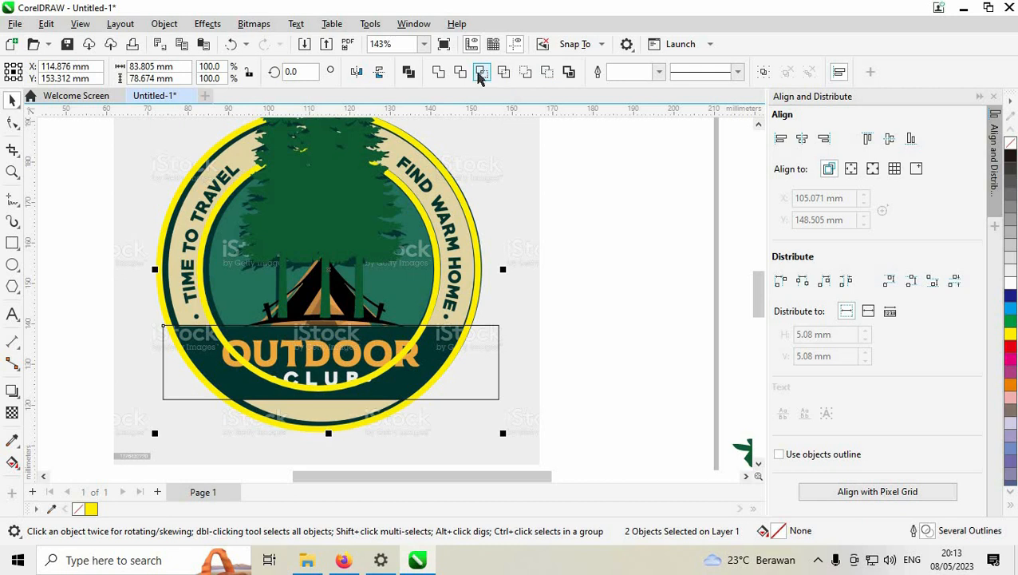
left_click(502, 74)
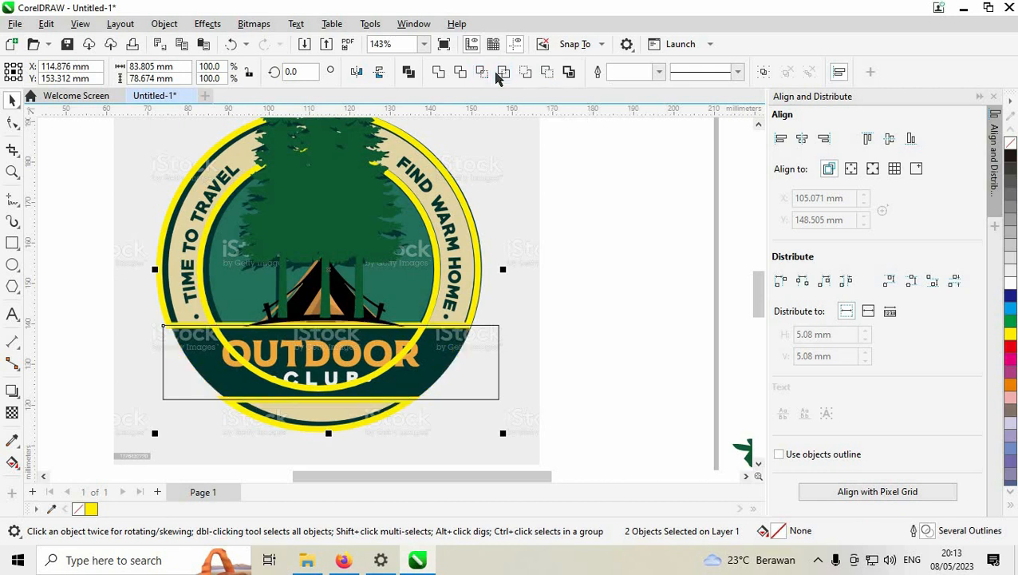
key("ctrl+z")
left_click(483, 72)
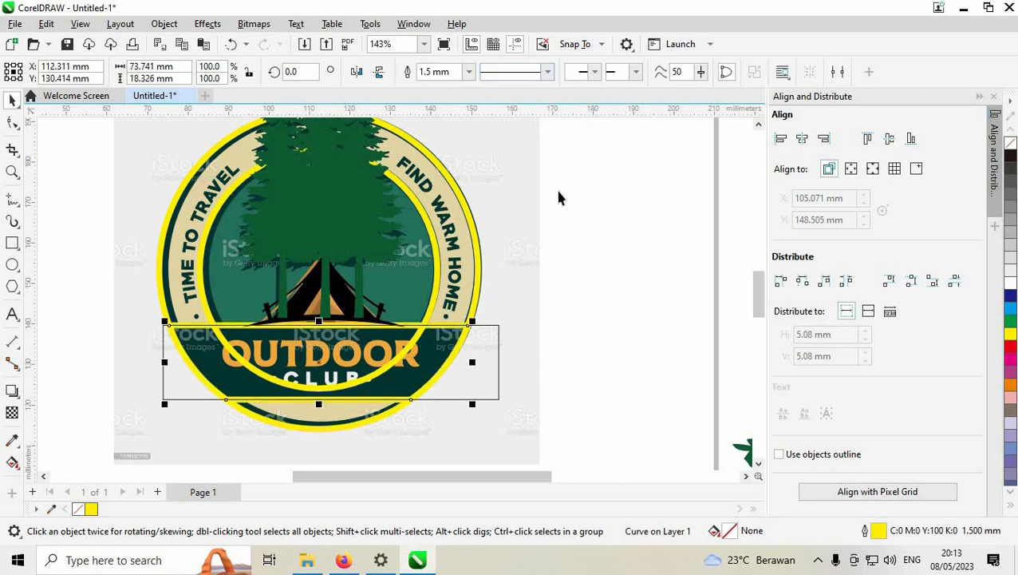
Step: Separate the leftover rectangle from the band shape and delete it
left_click(545, 464)
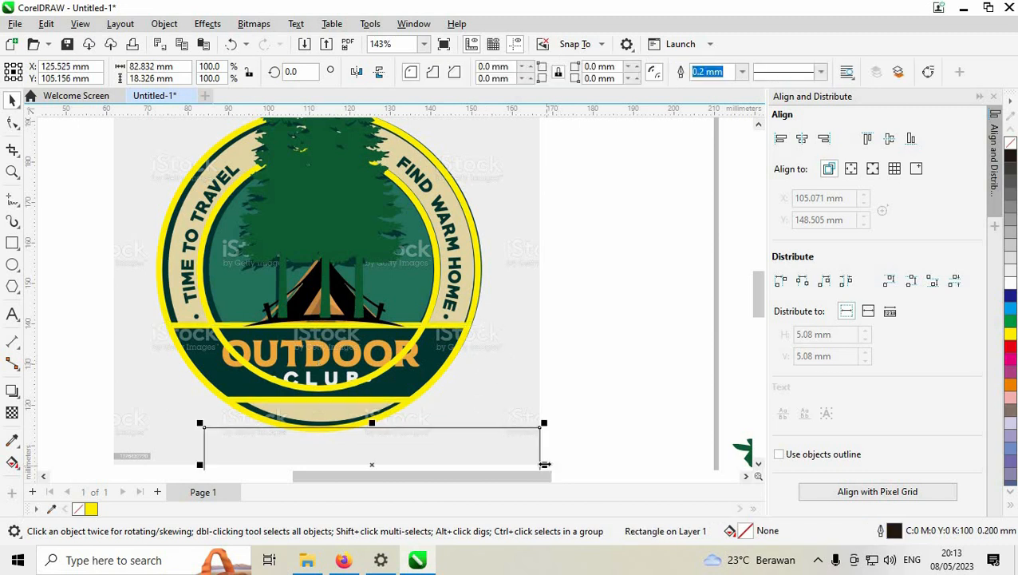
key("ctrl+z")
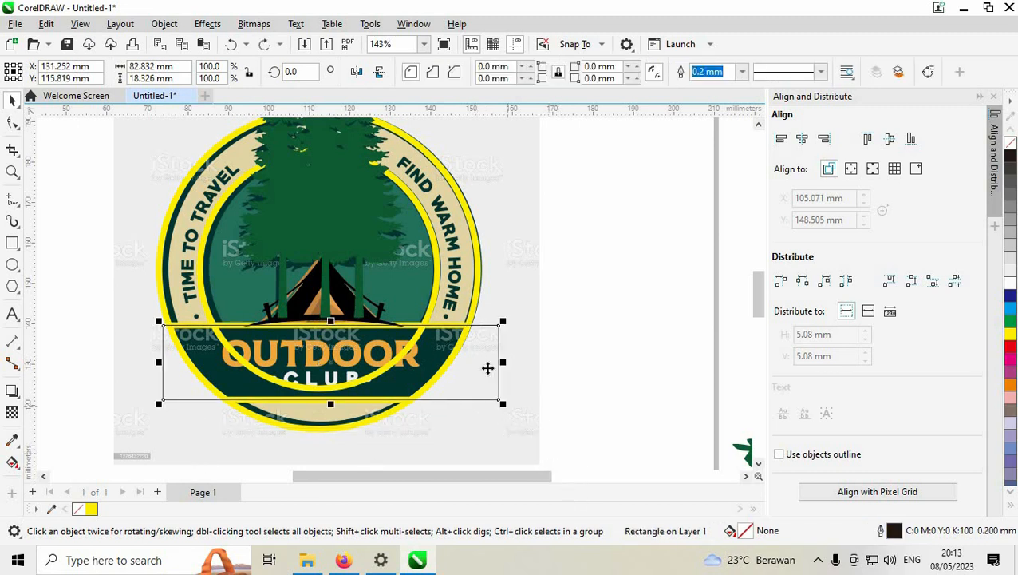
left_click_drag(471, 366, 534, 435)
left_click_drag(543, 352, 580, 352)
key("ctrl+z")
left_click(524, 431)
key("Delete")
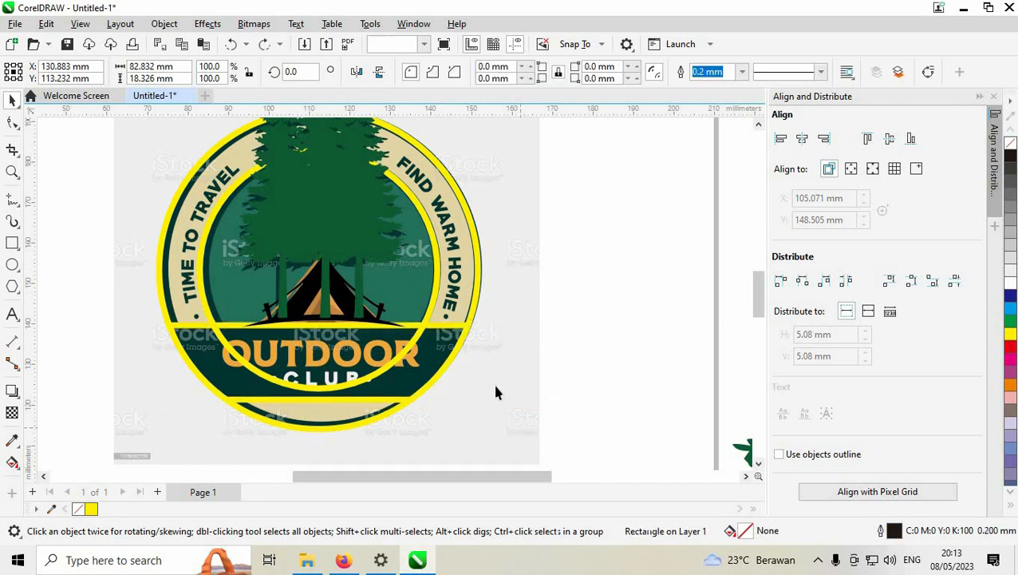
Step: Move all the drawn circles, band, trees and tent off the reference image into the empty area beside it
scroll(493, 379, "down", 2)
scroll(518, 409, "down", 1)
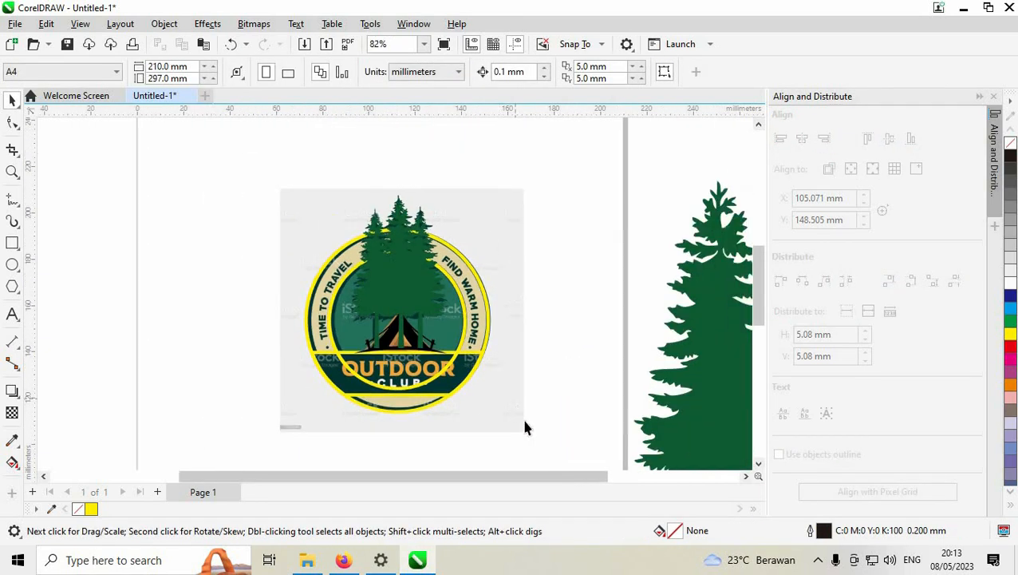
left_click_drag(279, 175, 281, 177)
left_click_drag(399, 300, 130, 291)
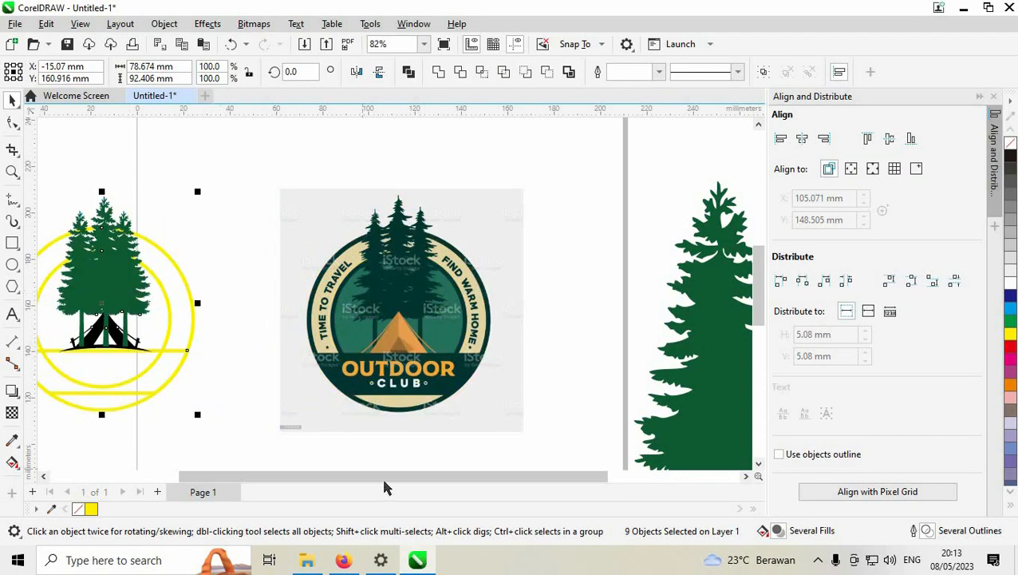
left_click_drag(255, 482, 189, 482)
left_click(329, 462)
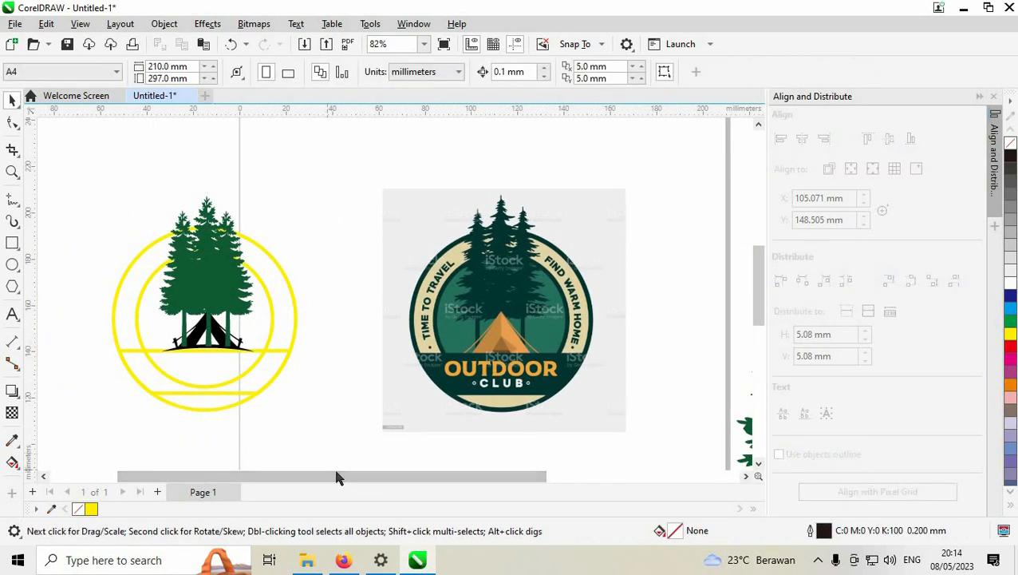
Step: Fill the band shape with the dark green sampled from the reference badge's OUTDOOR CLUB band
left_click(438, 388)
left_click(267, 369)
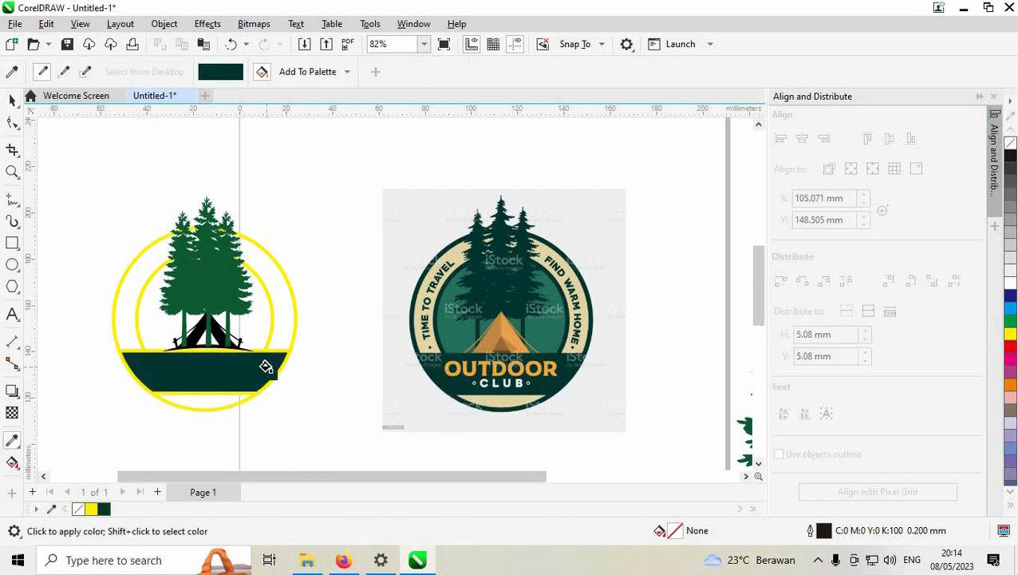
Step: Try filling the outer circle with the sampled dark green and undo the fill
left_click(281, 286)
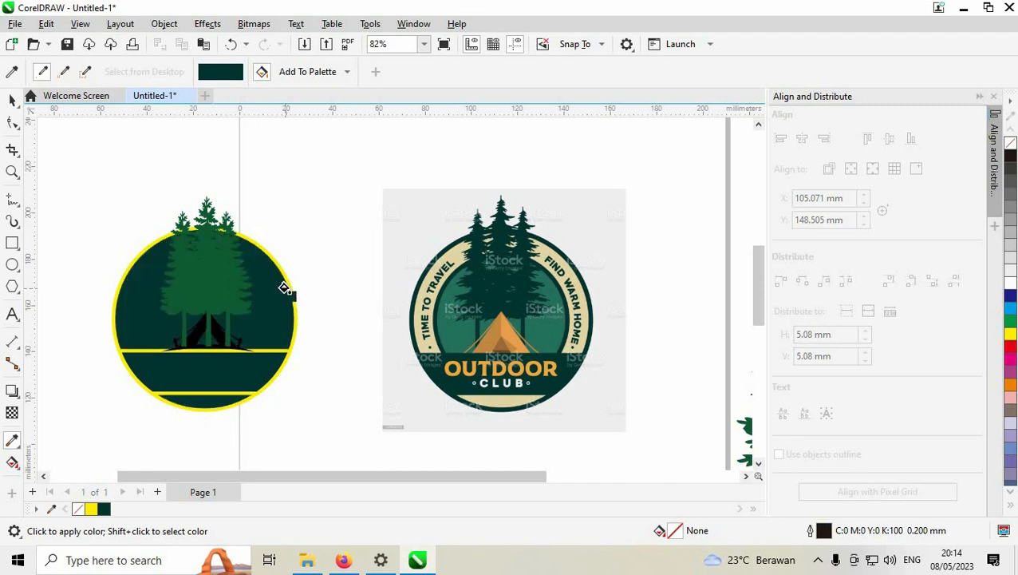
key("z")
key("ctrl+z")
Step: Sample the dark green of the reference badge's ring and apply it to the outlines of the outer and inner circles
left_click(285, 288)
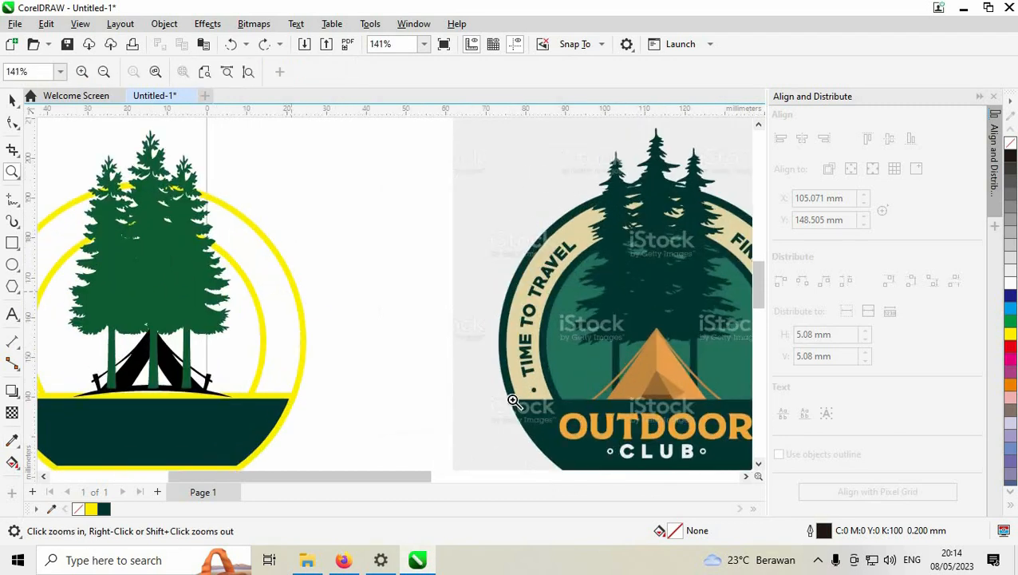
left_click(12, 440)
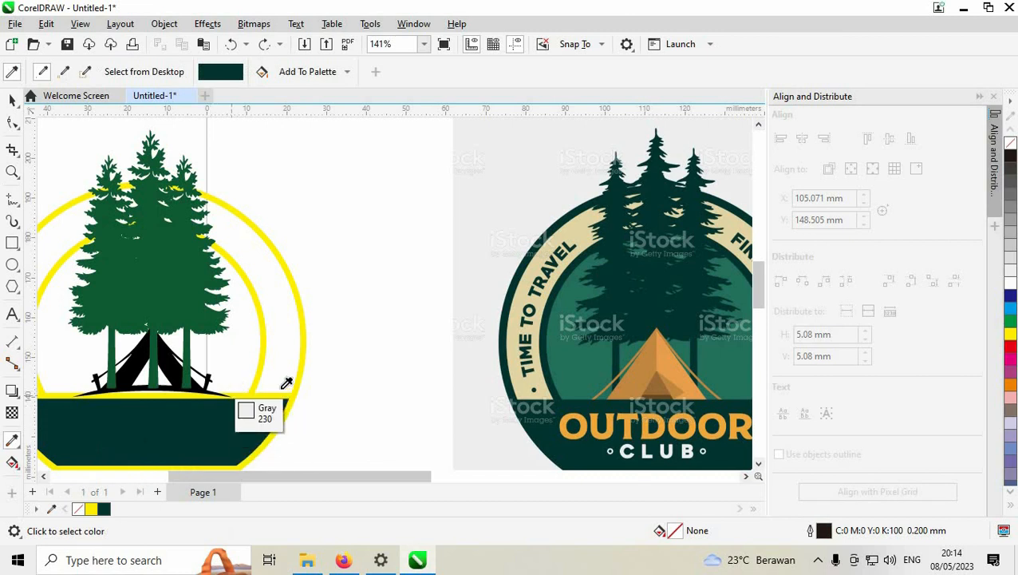
left_click(513, 308)
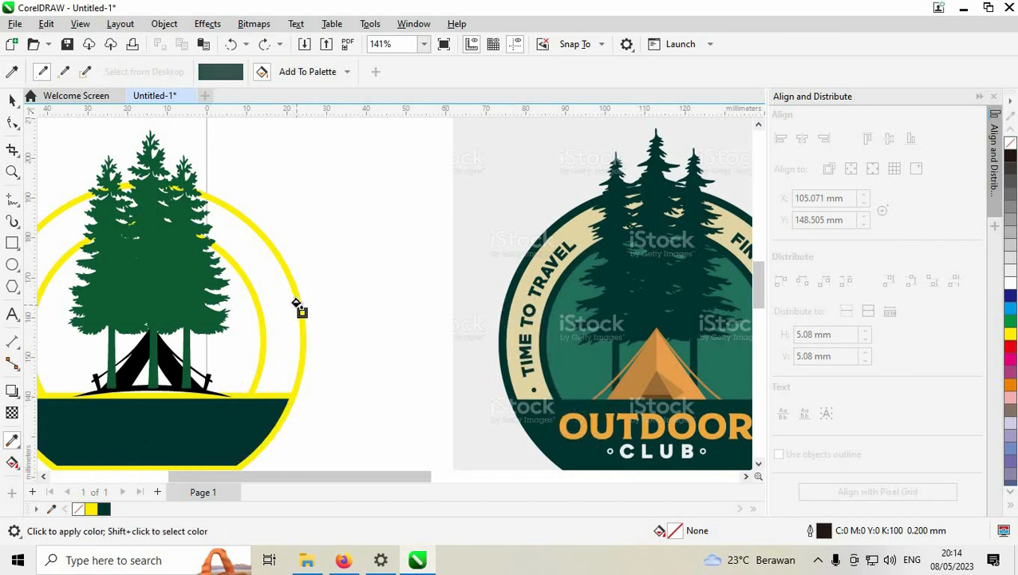
left_click(295, 304)
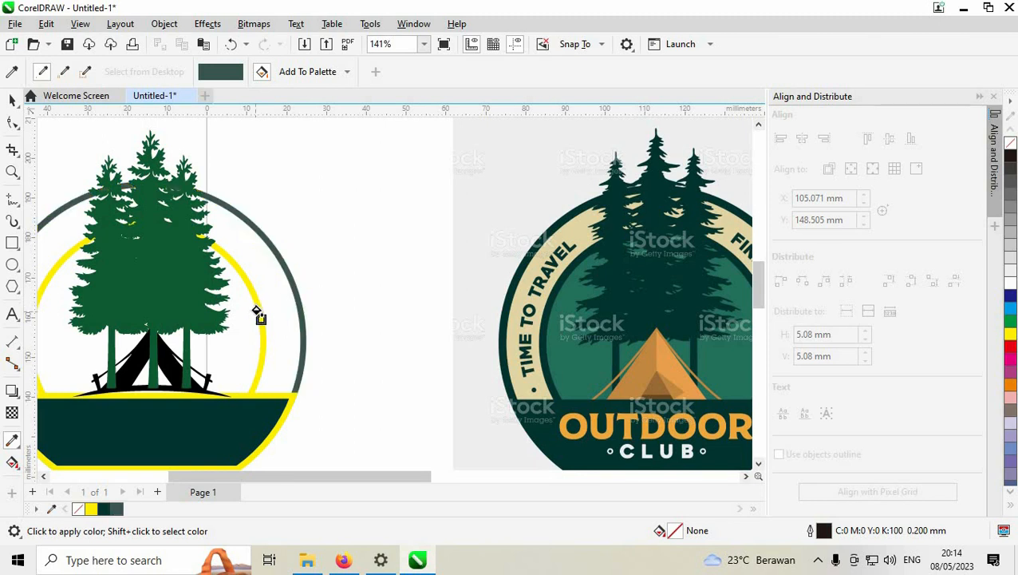
left_click(260, 312)
scroll(292, 314, "down", 2)
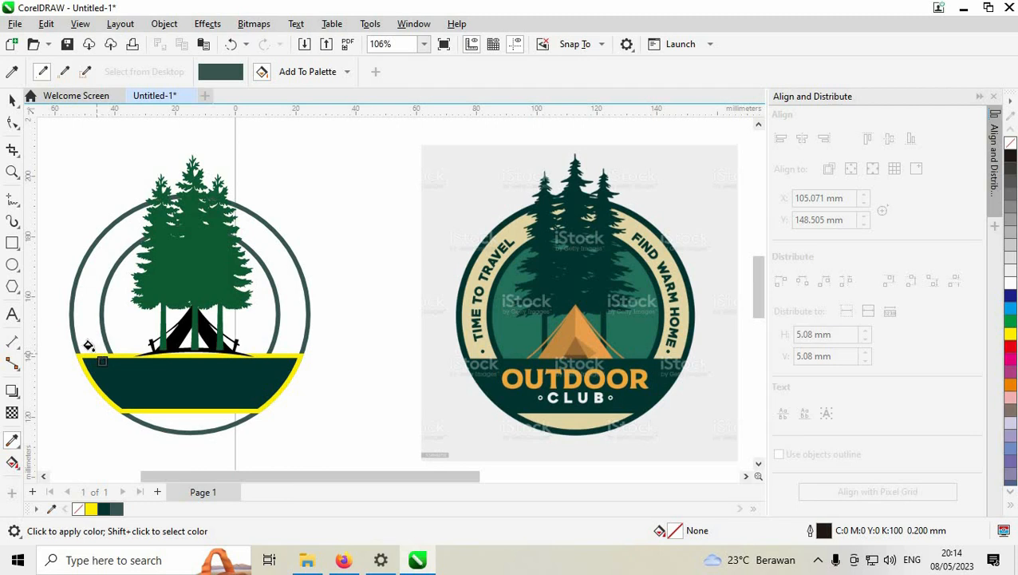
Step: Remove the yellow outline from the dark green band shape and clear the selection
left_click(13, 103)
left_click(141, 385)
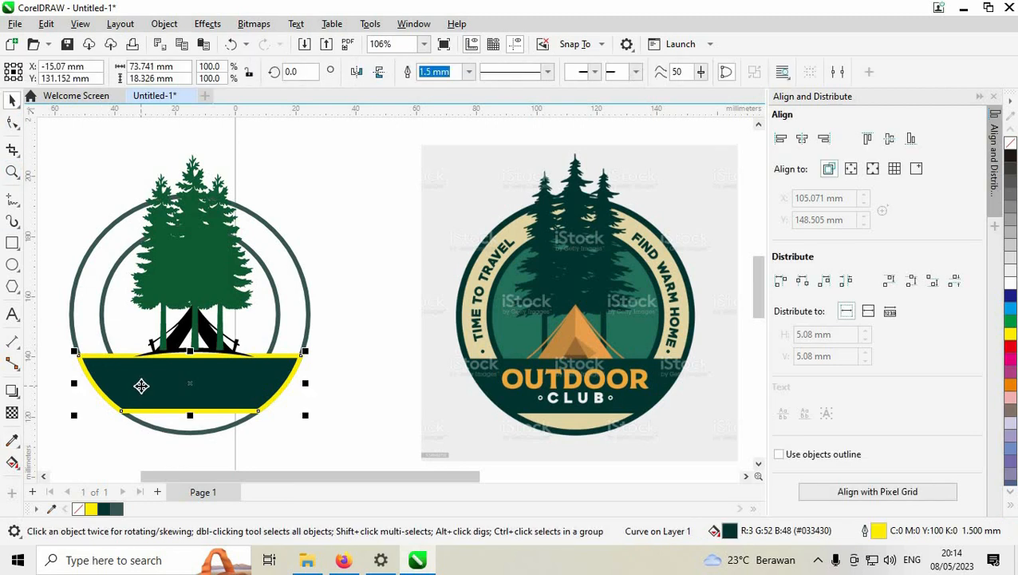
right_click(77, 507)
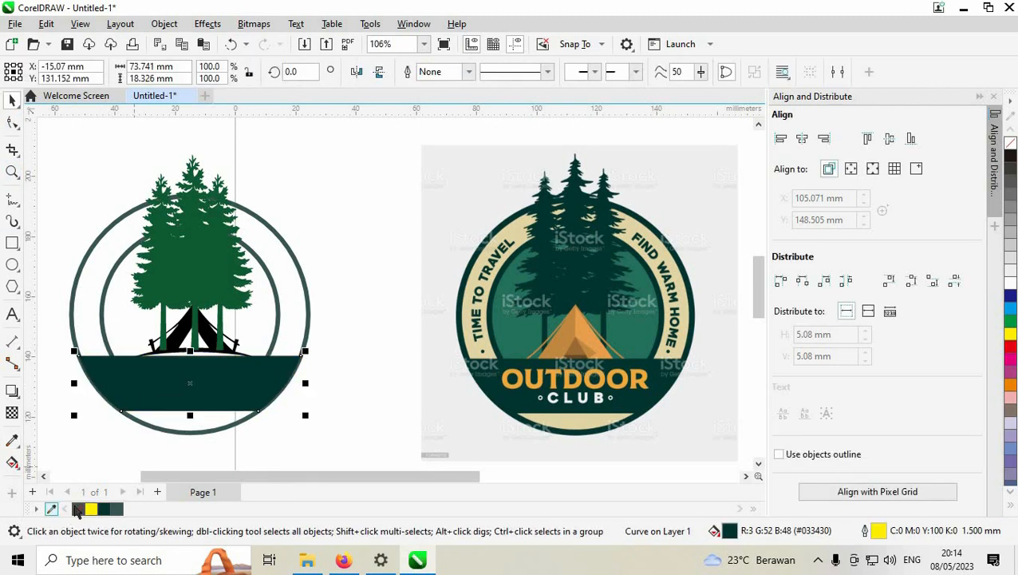
left_click(361, 427)
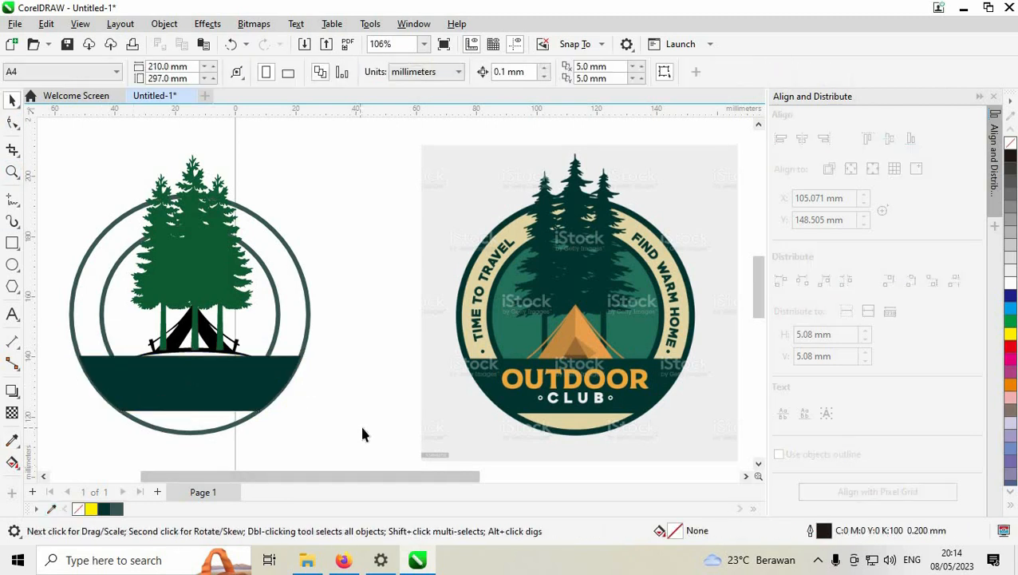
Step: Bring the black tent shape in front of the pine trees
left_click(206, 333)
right_click(204, 336)
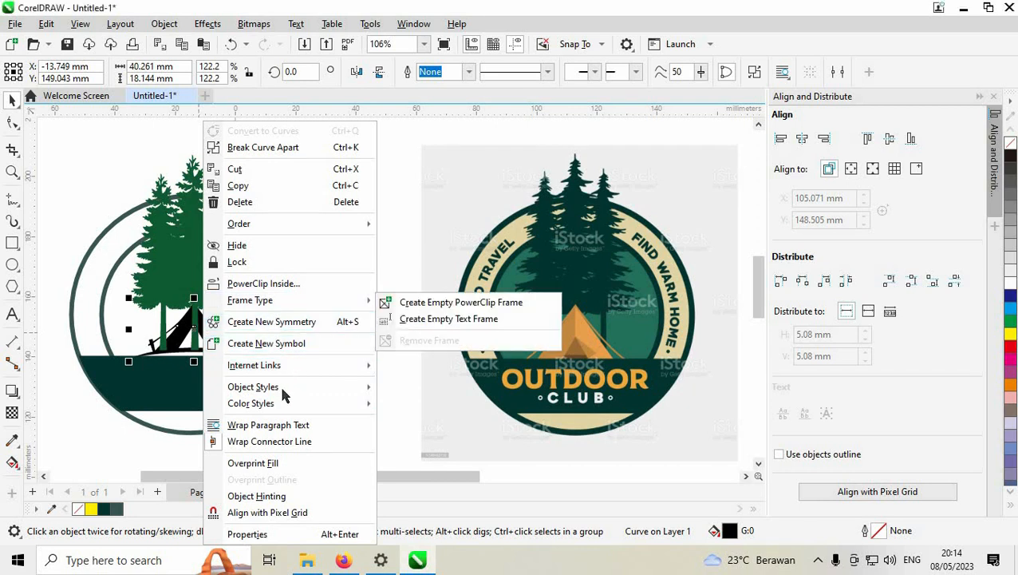
mouse_move(286, 391)
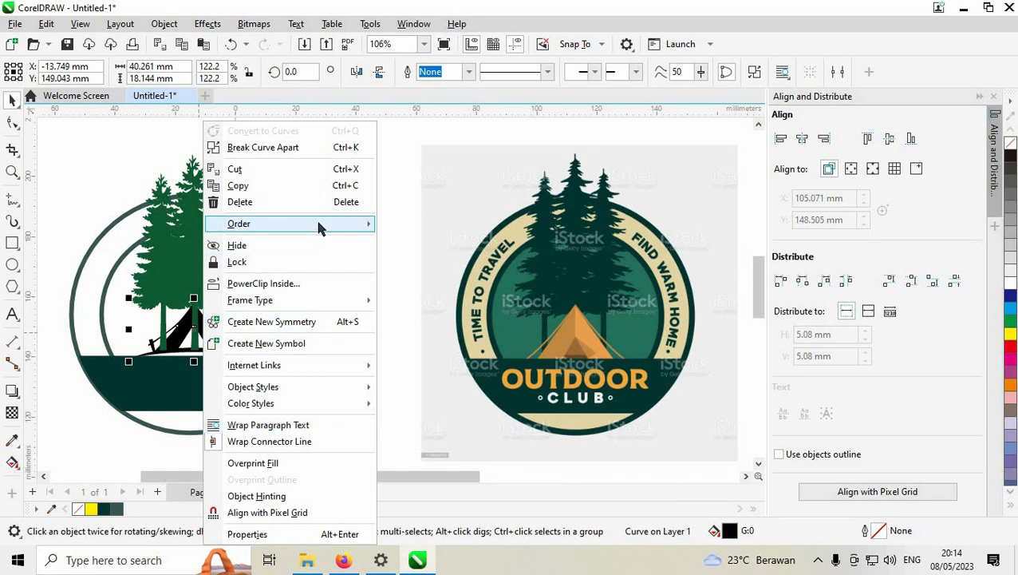
mouse_move(318, 224)
left_click(429, 228)
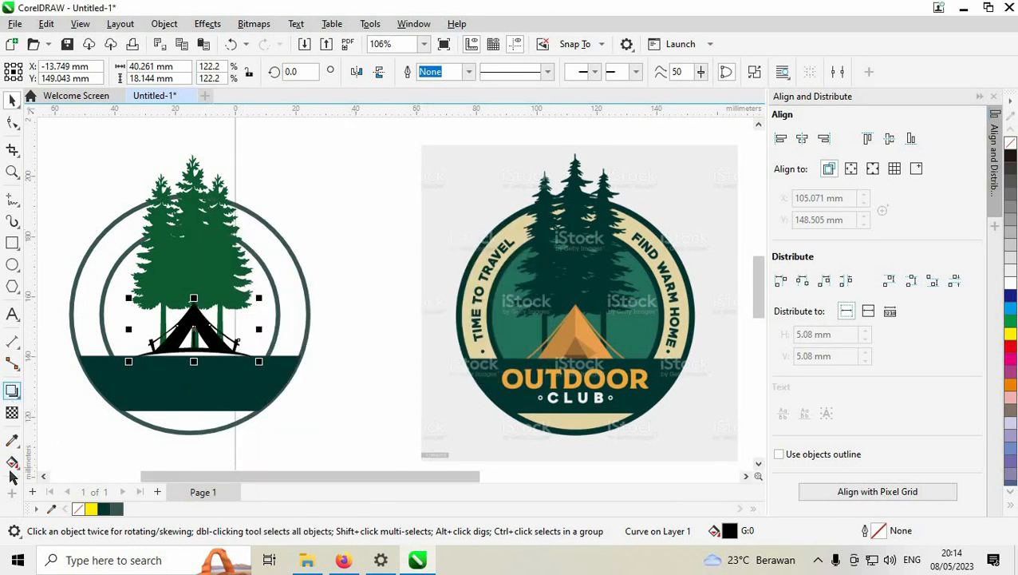
Step: Sample the light orange of the reference badge's tent and fill the black tent shape with it
left_click(12, 439)
left_click(578, 325)
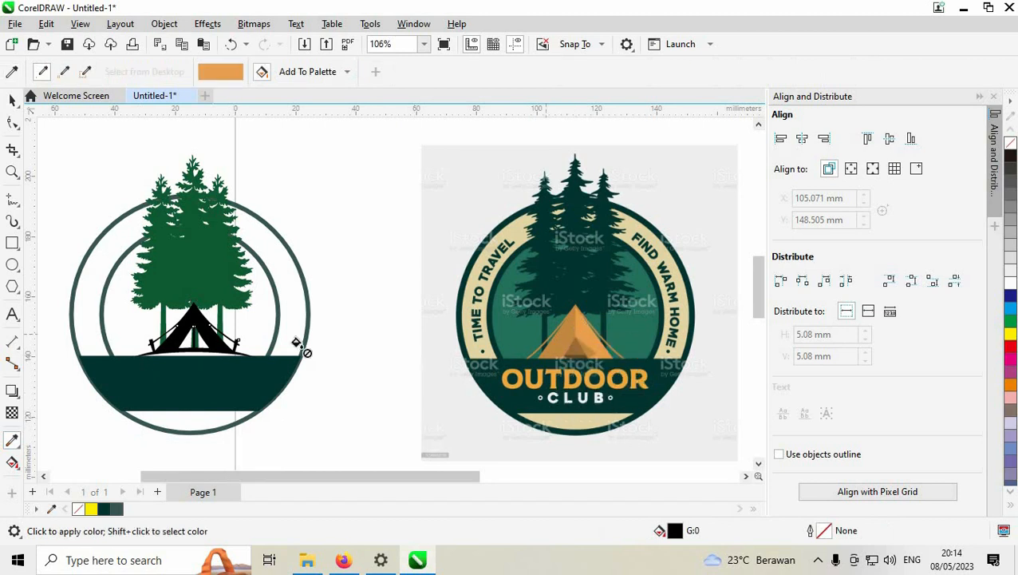
left_click(197, 329)
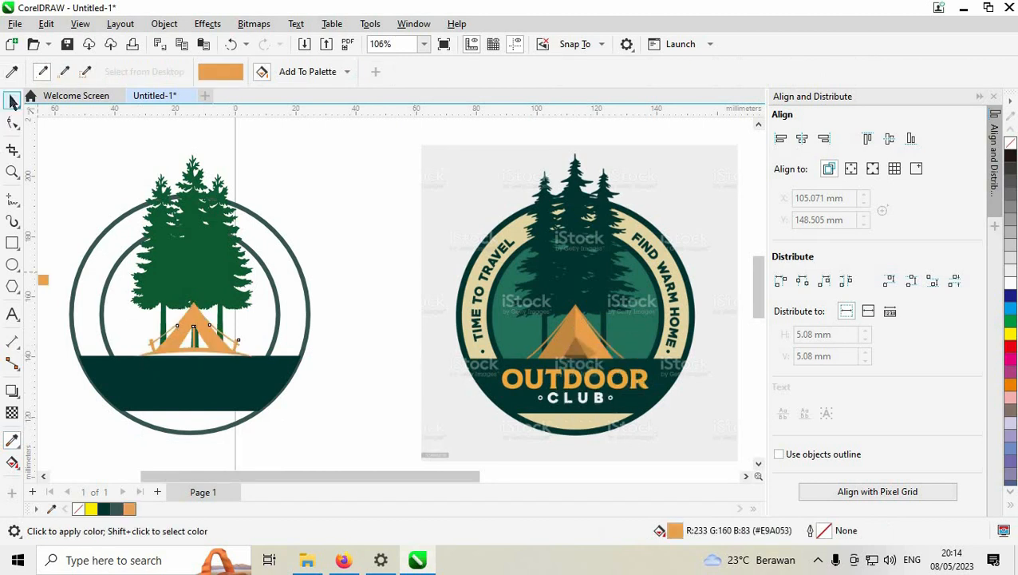
Step: Enlarge the orange tent about its centre to roughly 53.7 mm wide and 24.2 mm high
left_click(12, 99)
left_click(209, 321)
scroll(138, 343, "up", 2)
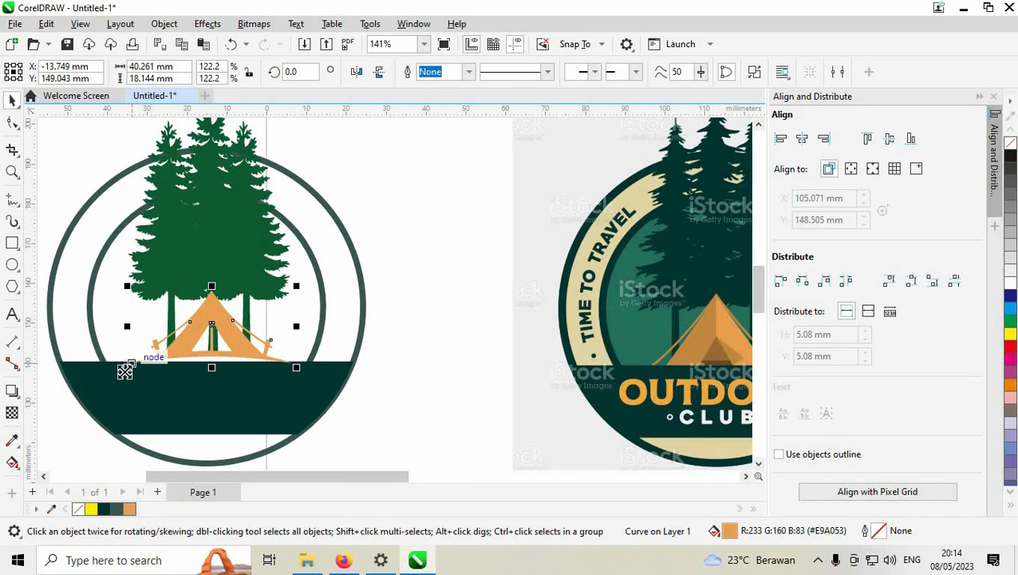
left_click_drag(125, 369, 108, 403)
scroll(212, 324, "down", 2)
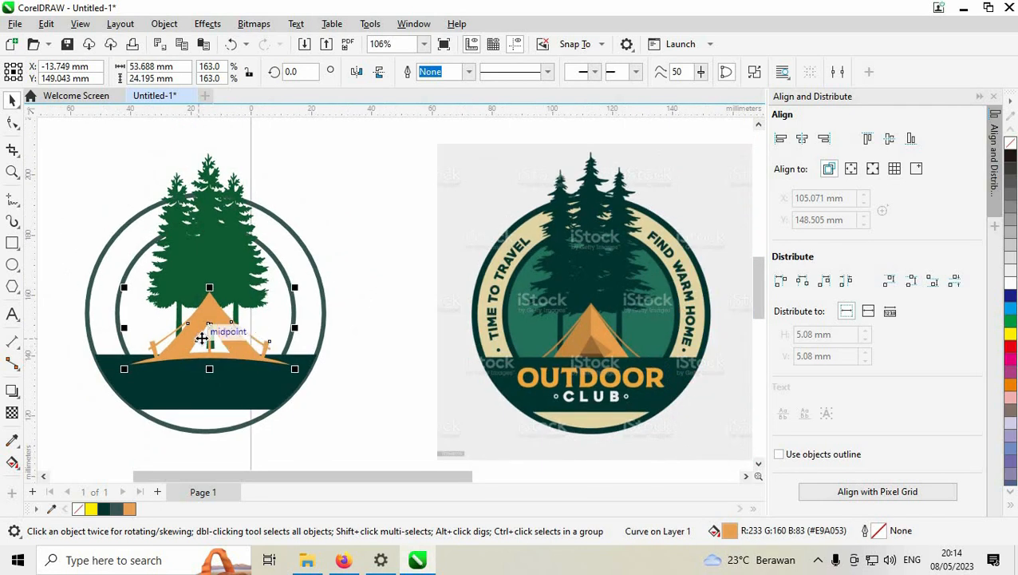
scroll(227, 347, "up", 2)
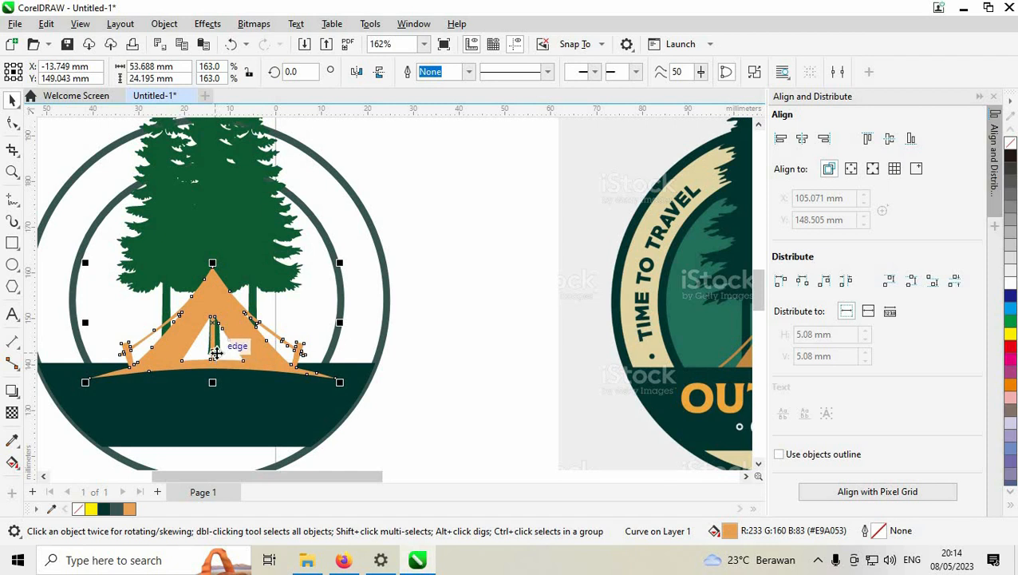
scroll(220, 343, "down", 2)
Step: Sample the dark green of the reference badge's trees and fill the two outer pine trees with it
left_click(243, 238)
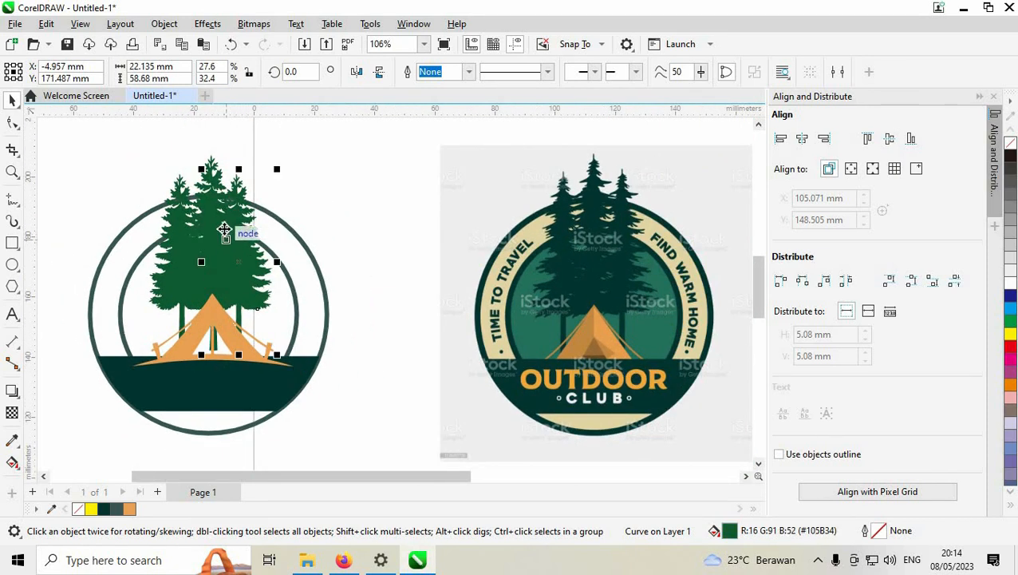
left_click(10, 444)
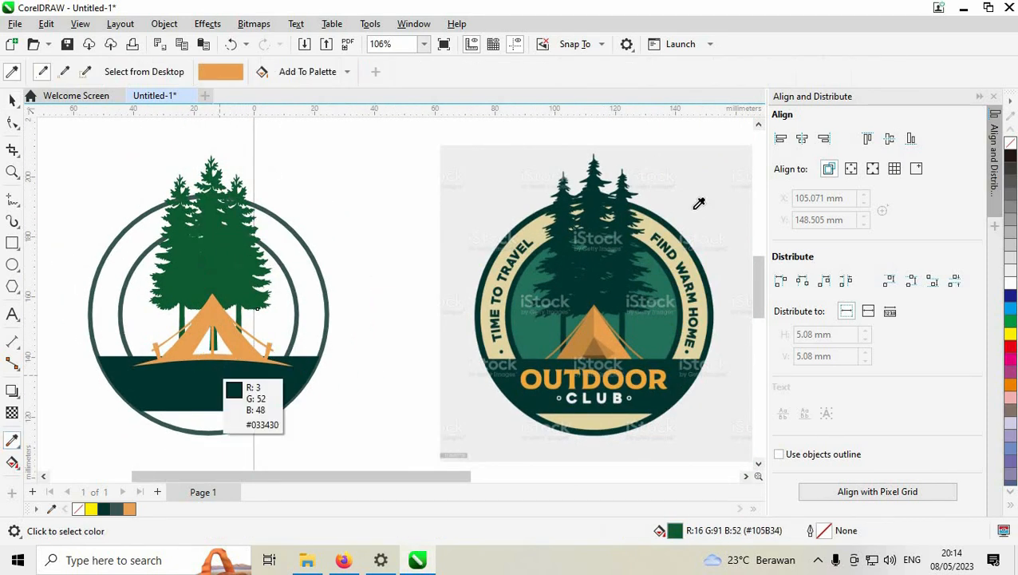
left_click(596, 191)
left_click(245, 243)
left_click(206, 233)
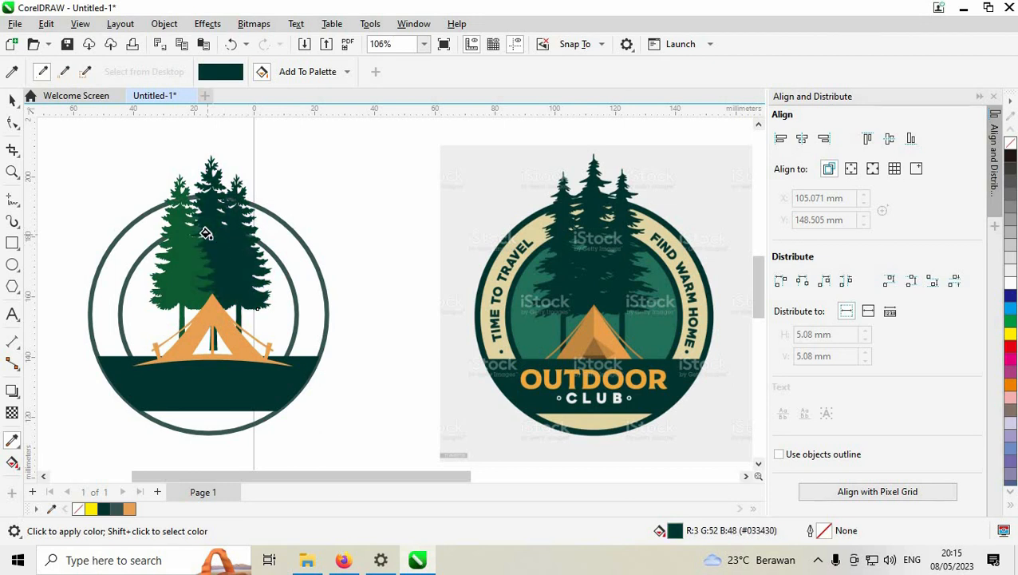
left_click(175, 239)
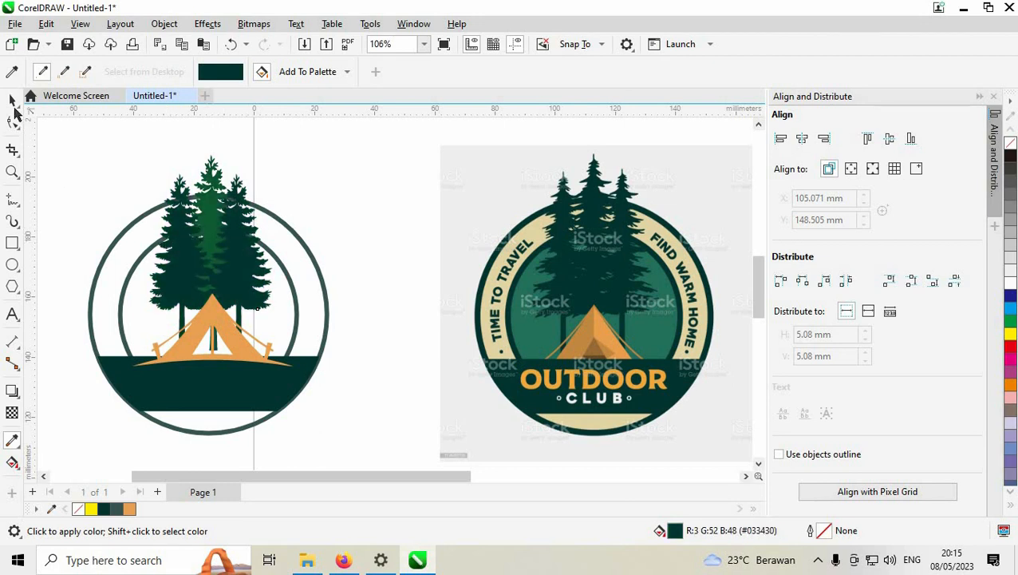
Step: Group the three pine trees and clear the selection
left_click(12, 100)
left_click(162, 180)
scroll(201, 214, "down", 1)
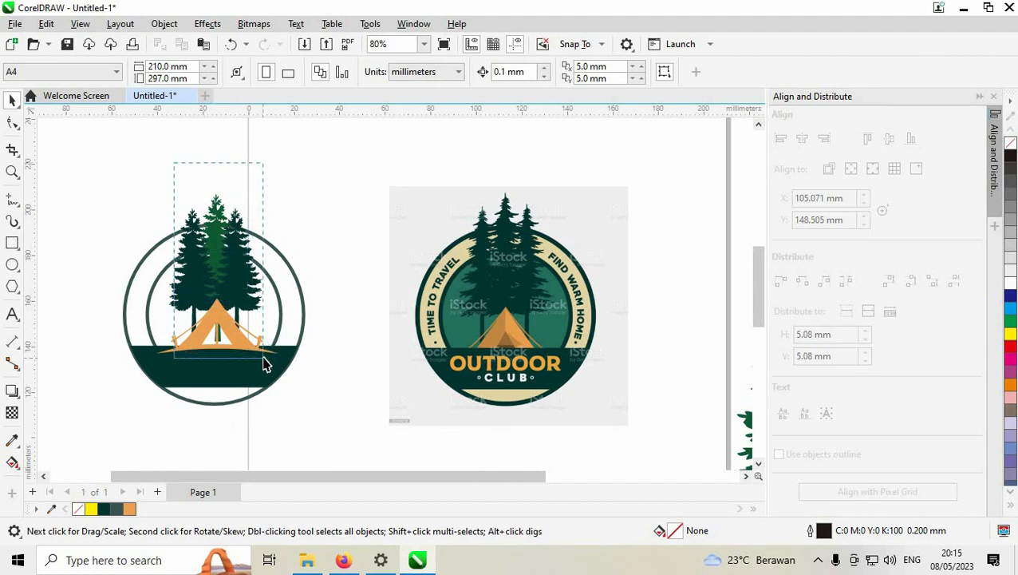
left_click(225, 217)
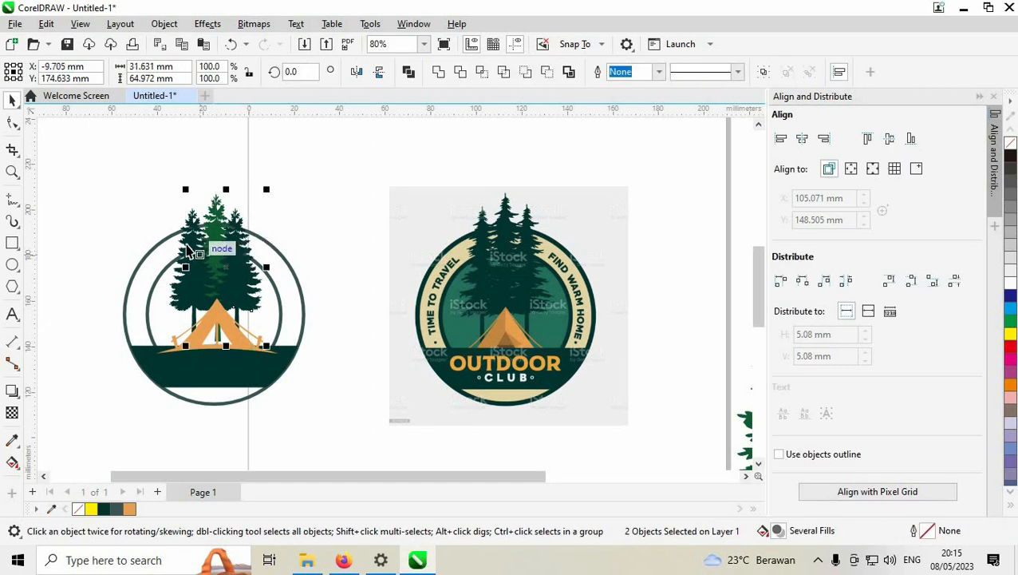
left_click(188, 244, "shift")
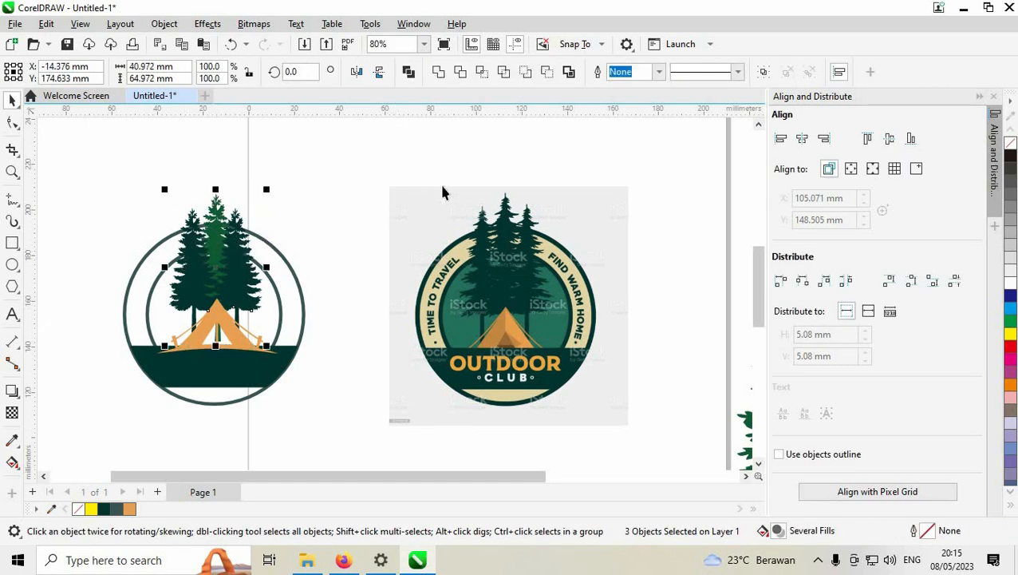
right_click(223, 273)
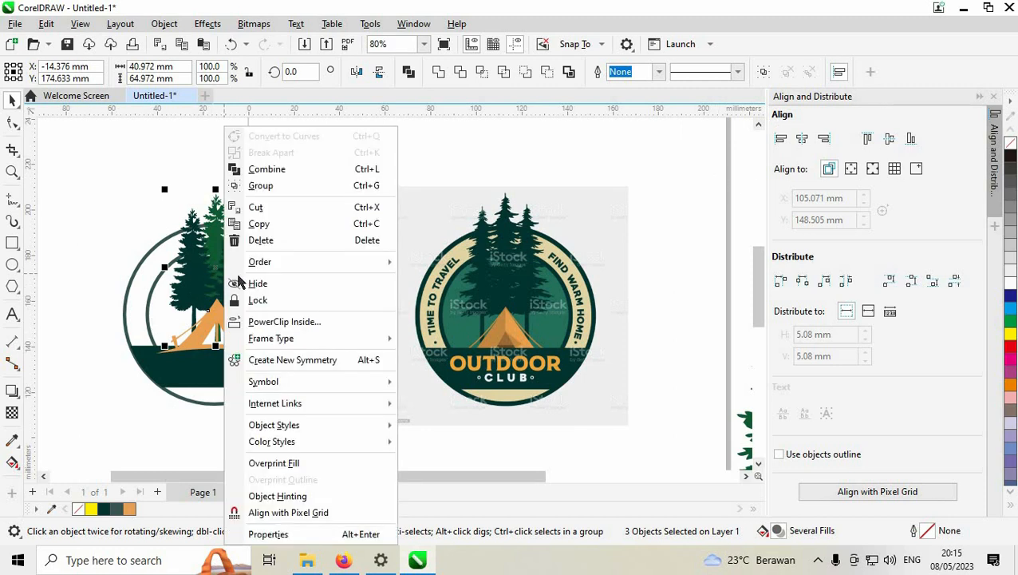
left_click(280, 186)
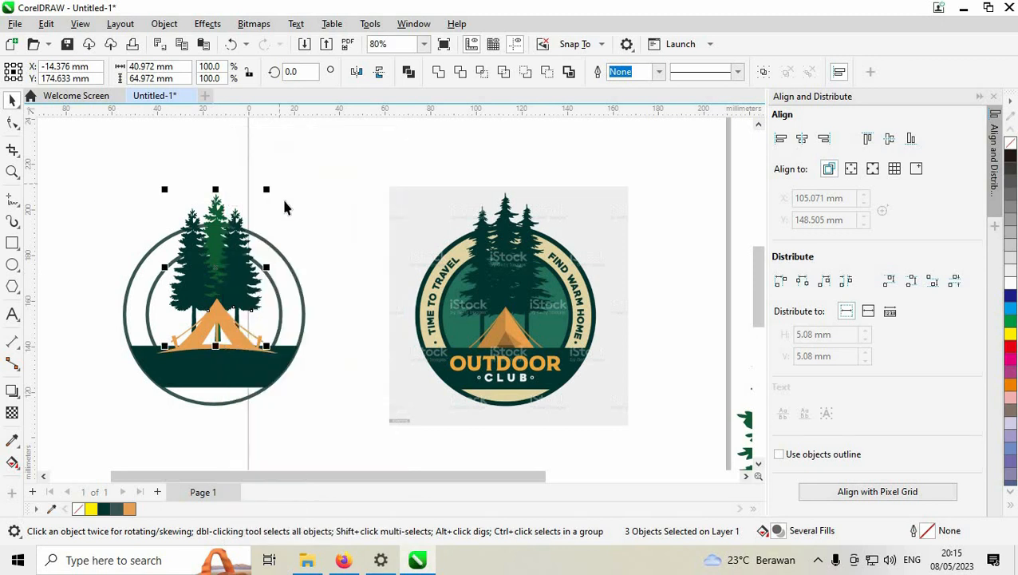
left_click(320, 282)
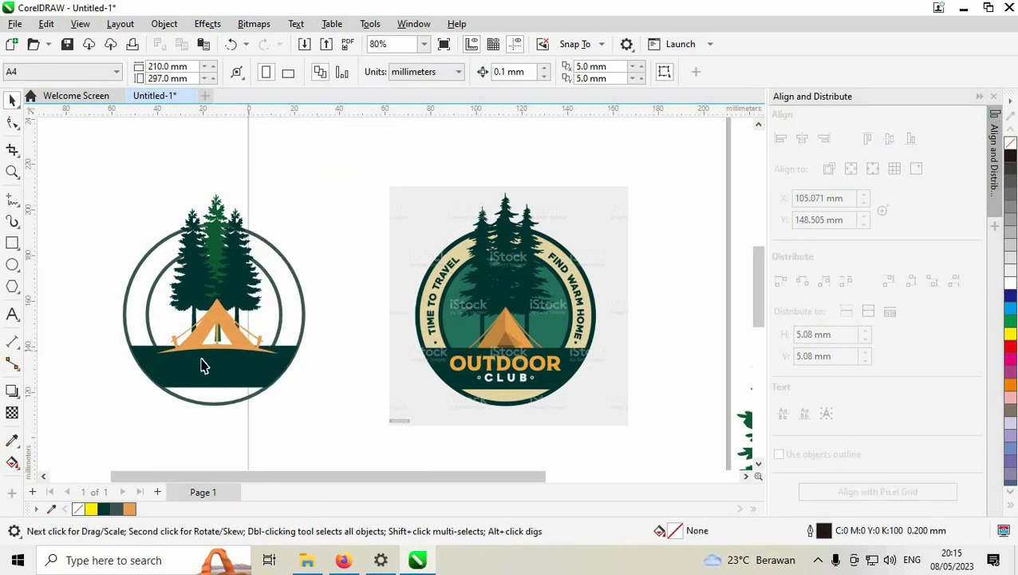
Step: Sample the cream colour of the reference badge's ring and fill the outer circle with it
left_click(14, 437)
left_click(414, 262)
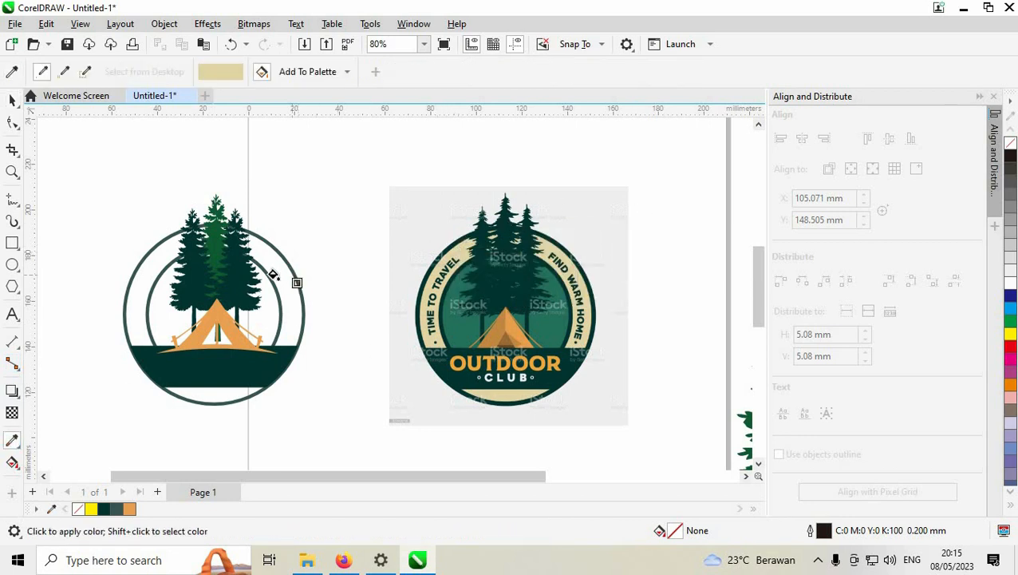
left_click(273, 275)
Step: Send the cream outer circle behind the inner circle and clear the selection
left_click(17, 105)
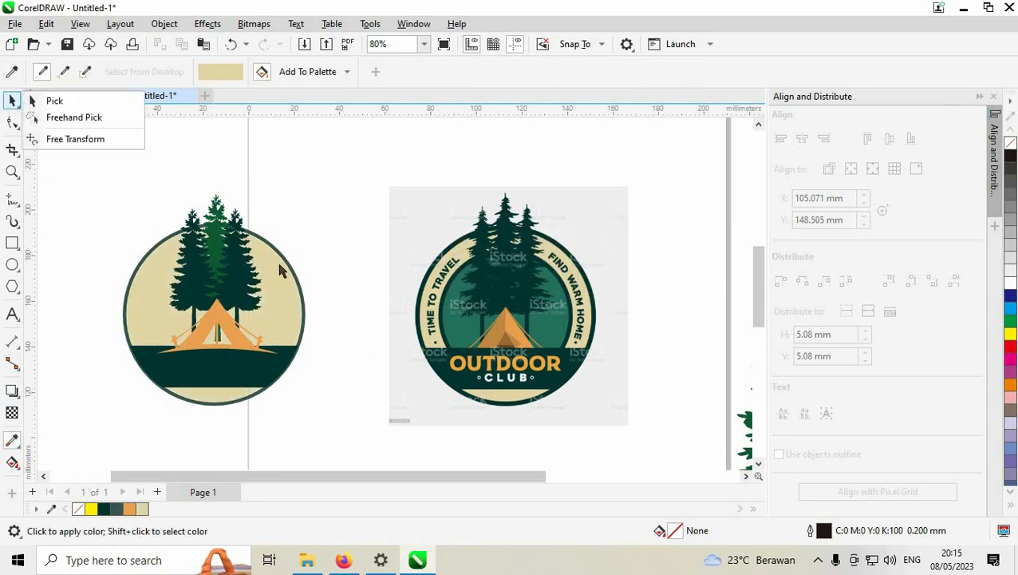
left_click(11, 99)
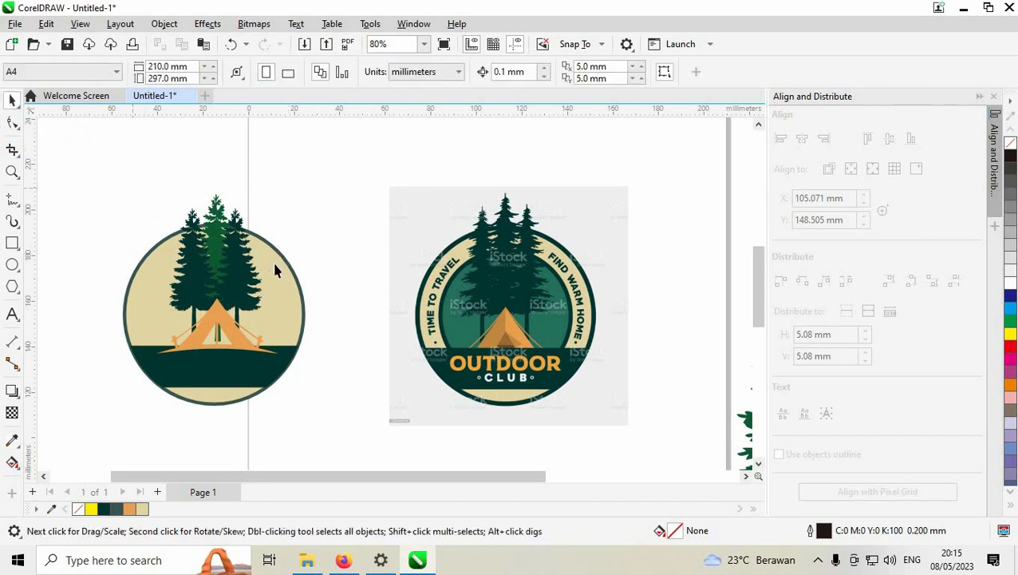
left_click(290, 274)
right_click(292, 270)
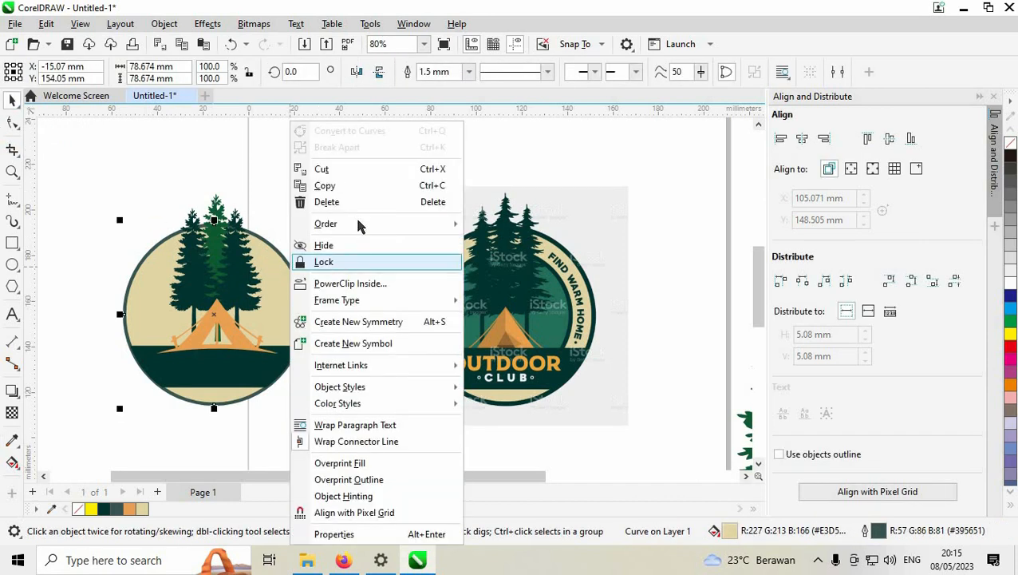
mouse_move(407, 223)
left_click(541, 241)
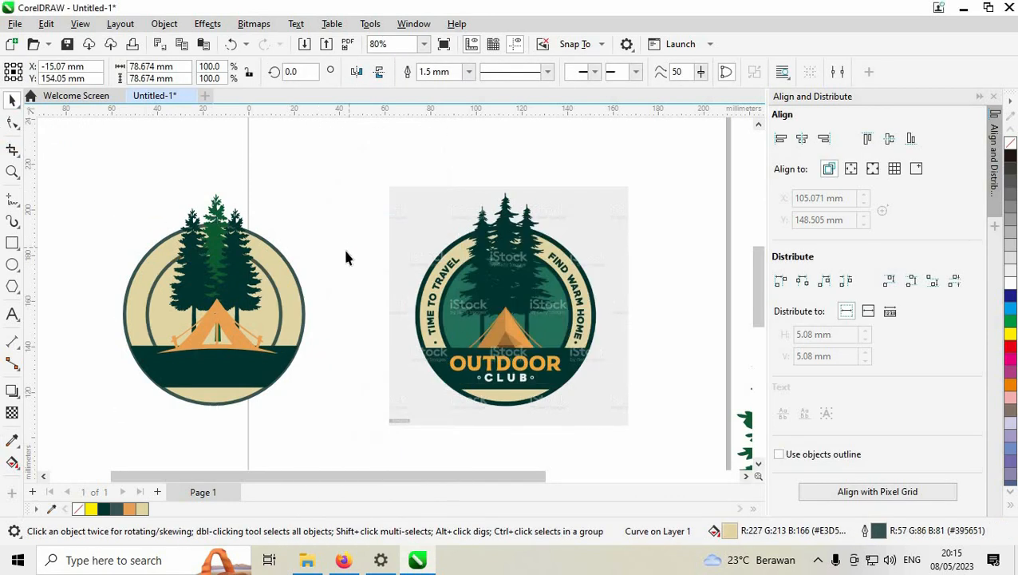
left_click(379, 278)
Step: Sample the medium green behind the reference badge's tent and fill the inner circle with it
left_click(12, 439)
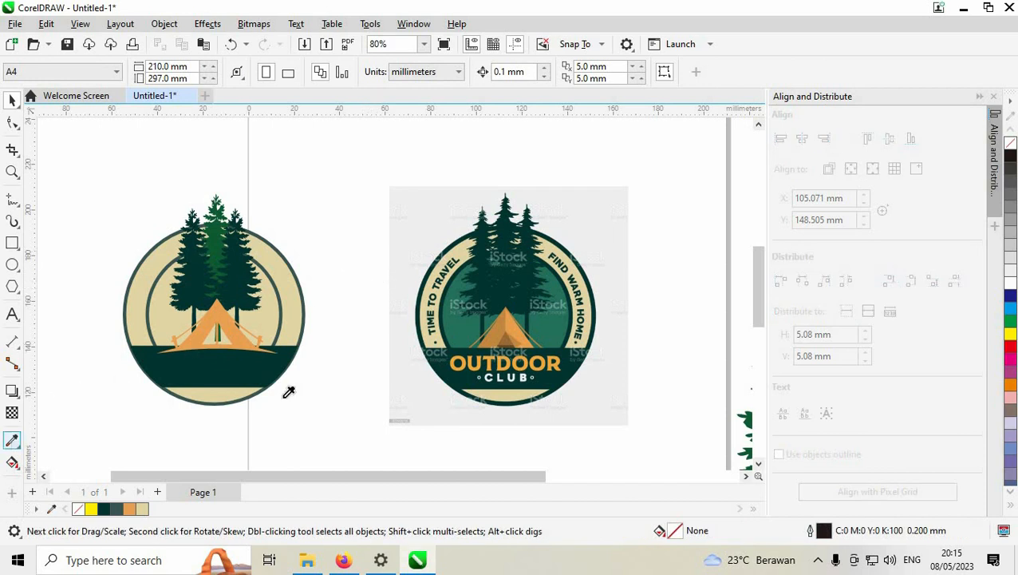
left_click(487, 331)
left_click(253, 323)
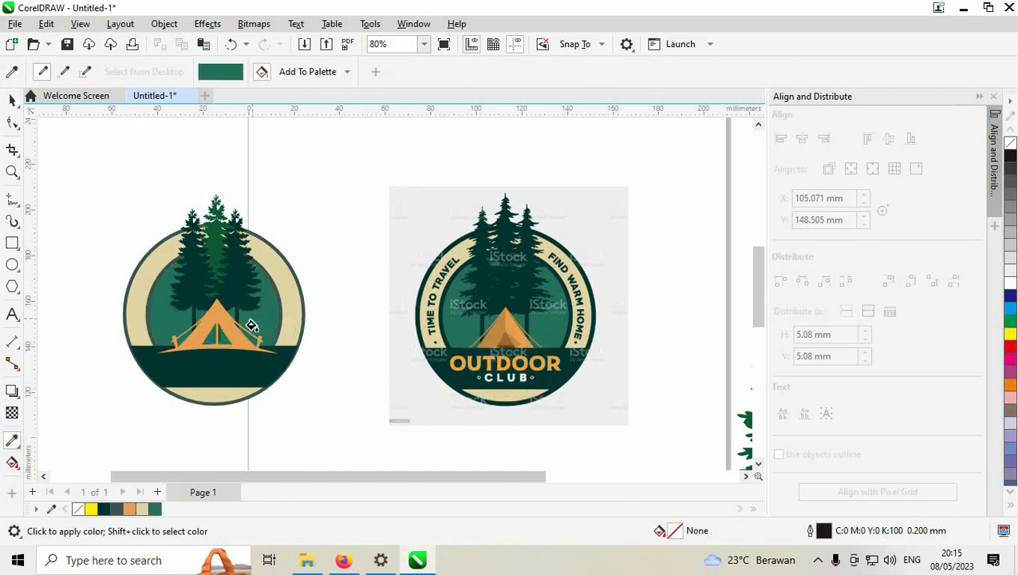
Step: Bring the dark green band in front of the tent's base and clear the selection
left_click(12, 100)
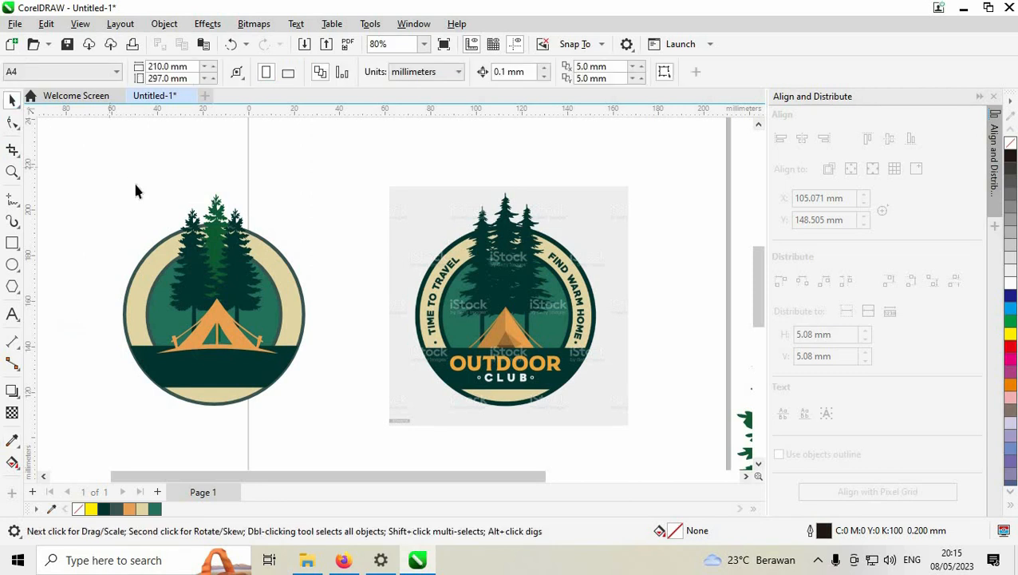
key("z")
left_click_drag(100, 170, 349, 430)
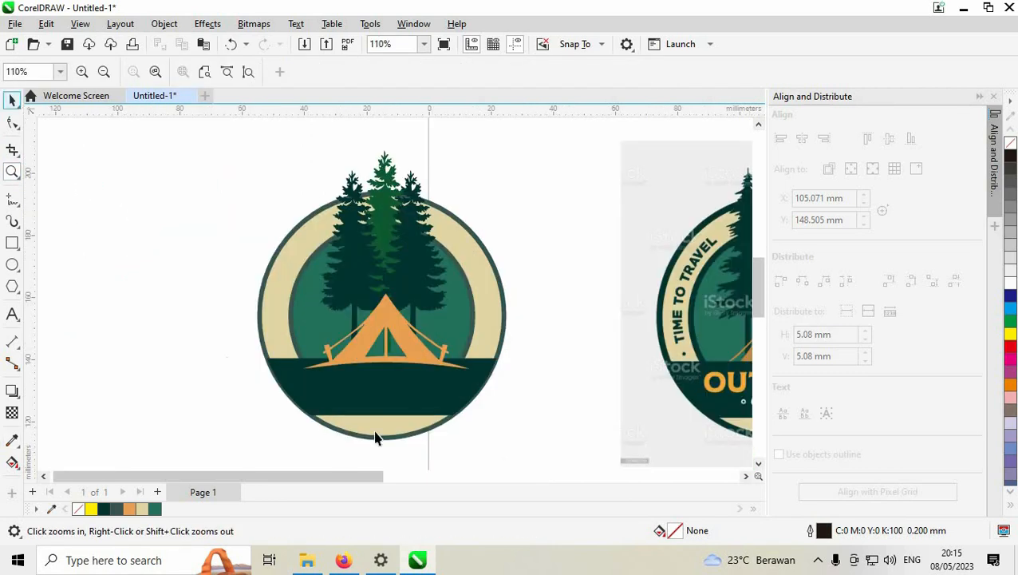
key("space")
left_click(383, 399)
right_click(384, 403)
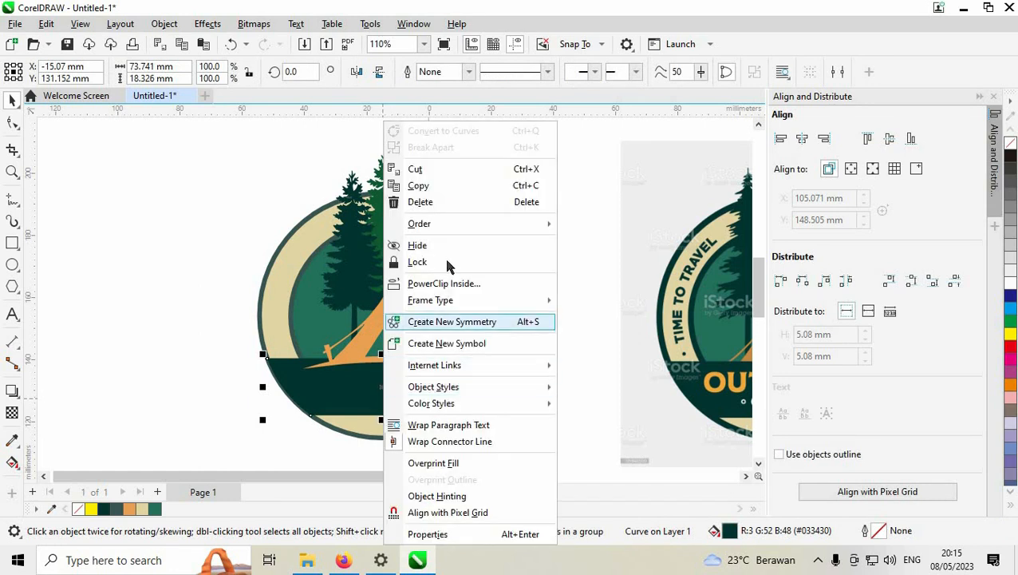
mouse_move(530, 224)
left_click(623, 229)
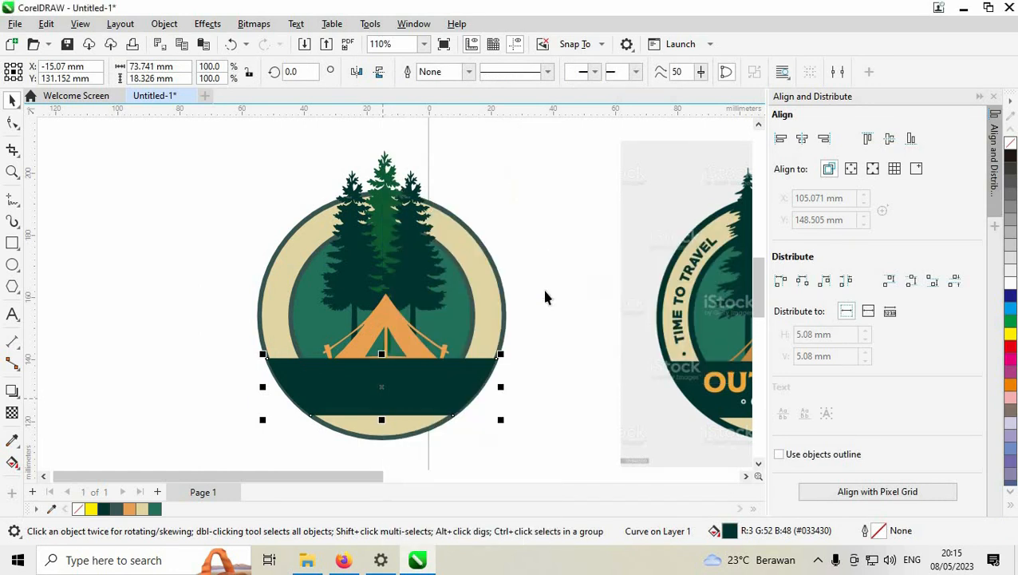
left_click(177, 352)
Step: Select all parts of the drawn badge, centre them horizontally on each other and clear the selection
scroll(177, 354, "down", 2)
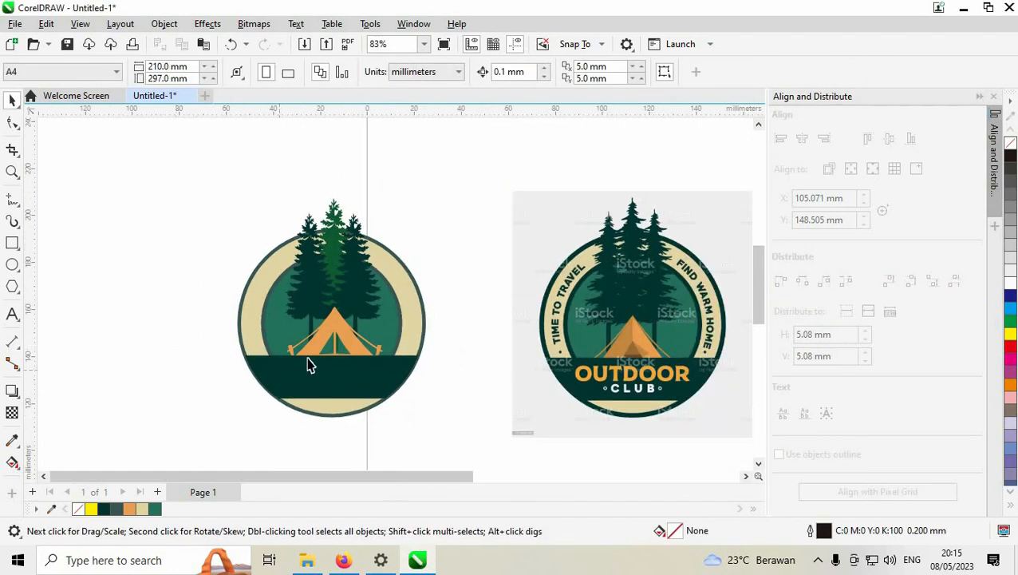
scroll(315, 355, "up", 1)
left_click(363, 347)
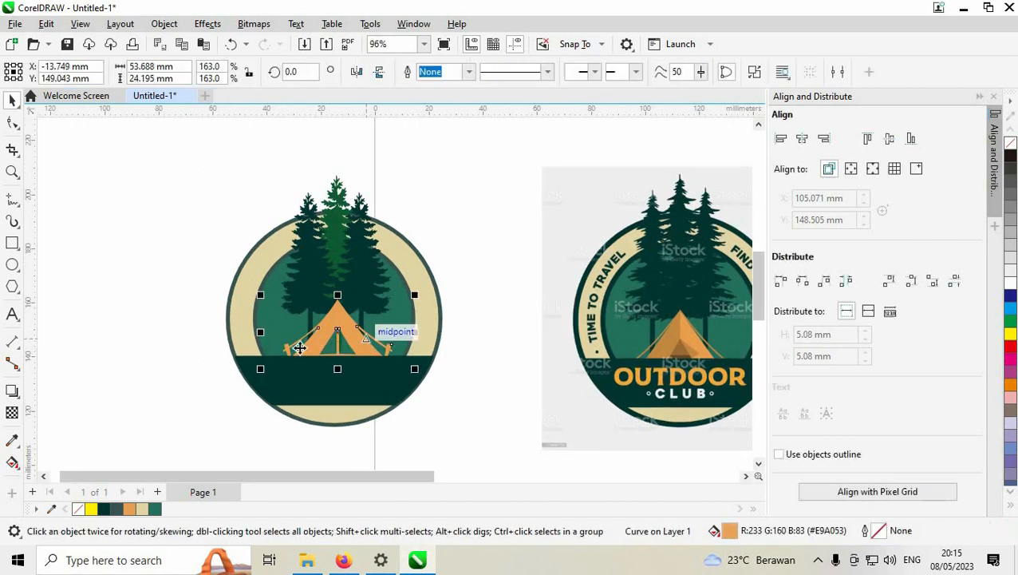
left_click_drag(258, 371, 258, 371)
left_click_drag(163, 201, 206, 162)
left_click(802, 138)
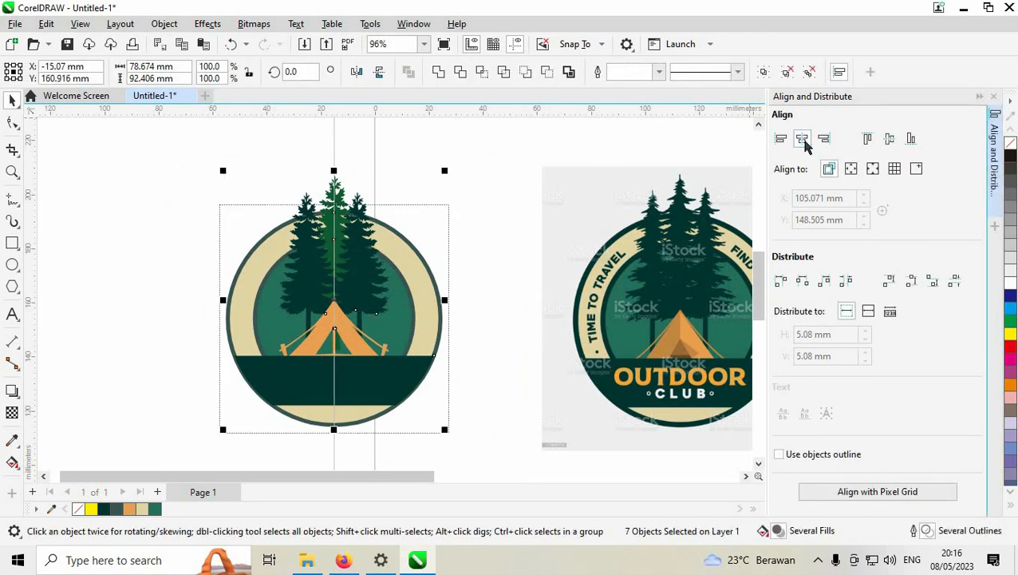
left_click(484, 233)
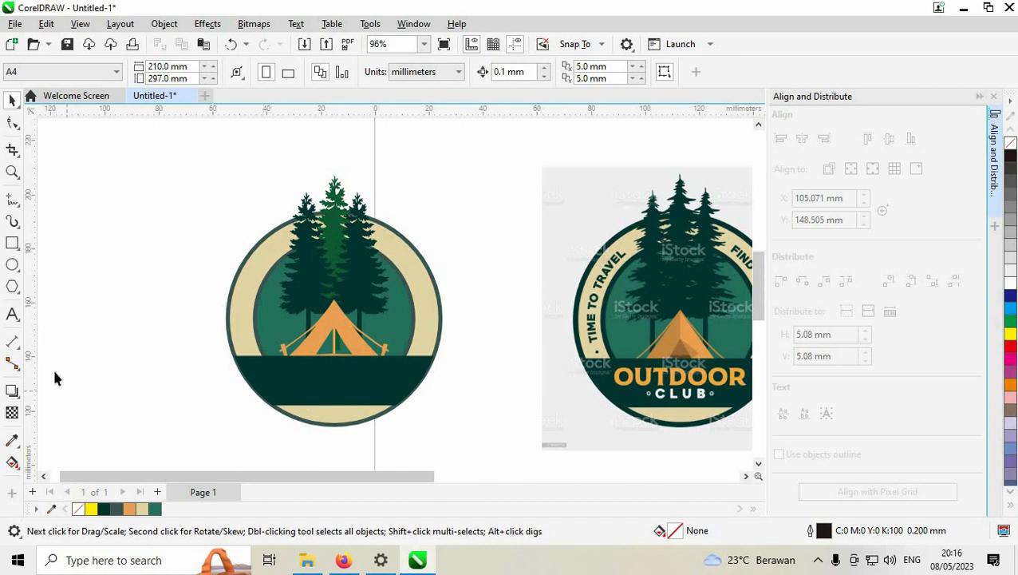
Step: Add the artistic text "TIME TO TRAVEL" in capitals beside the drawn badge
key("F8")
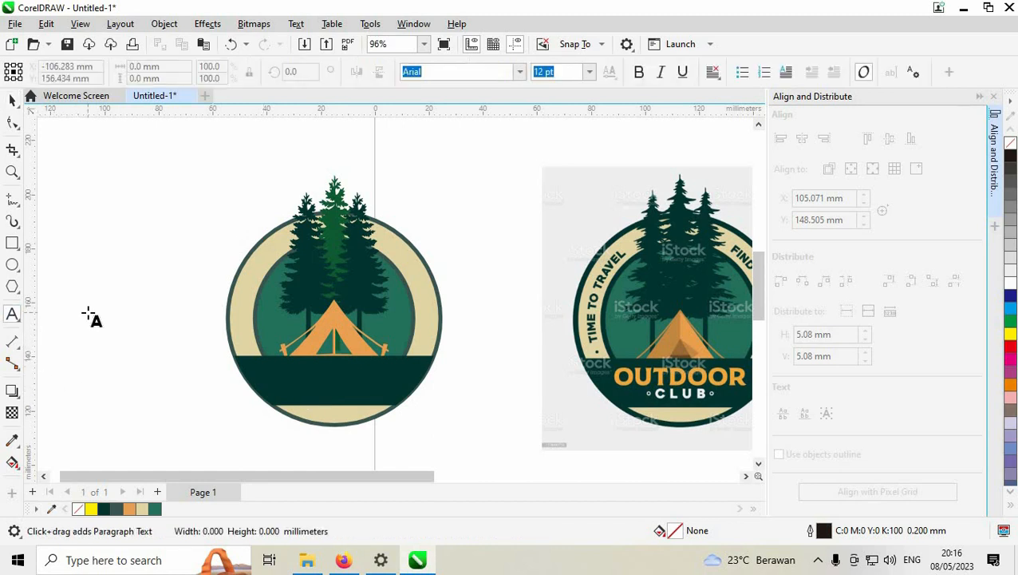
left_click(88, 312)
type("ti")
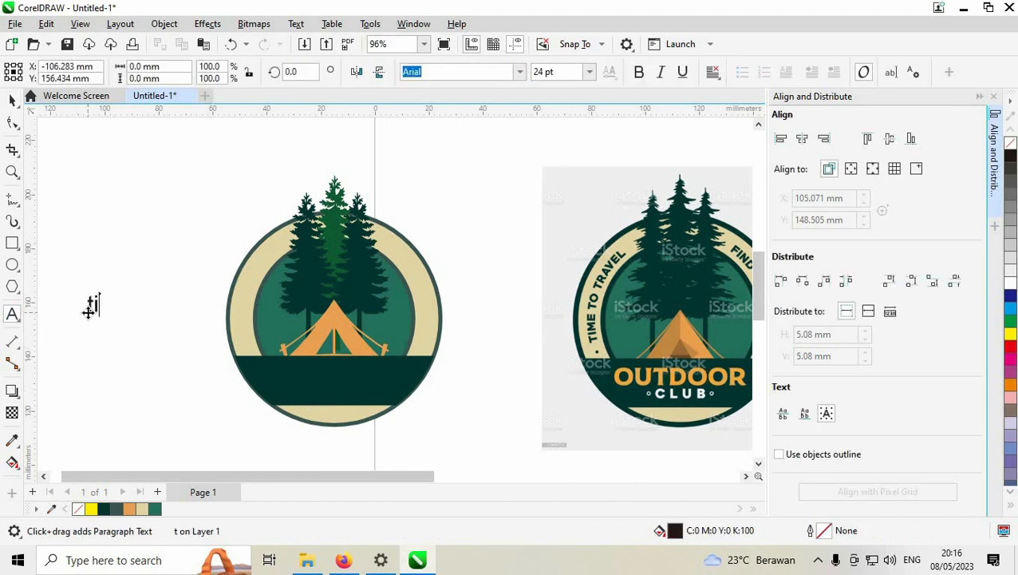
type("me")
key("BackSpace")
key("BackSpace")
key("BackSpace")
key("BackSpace")
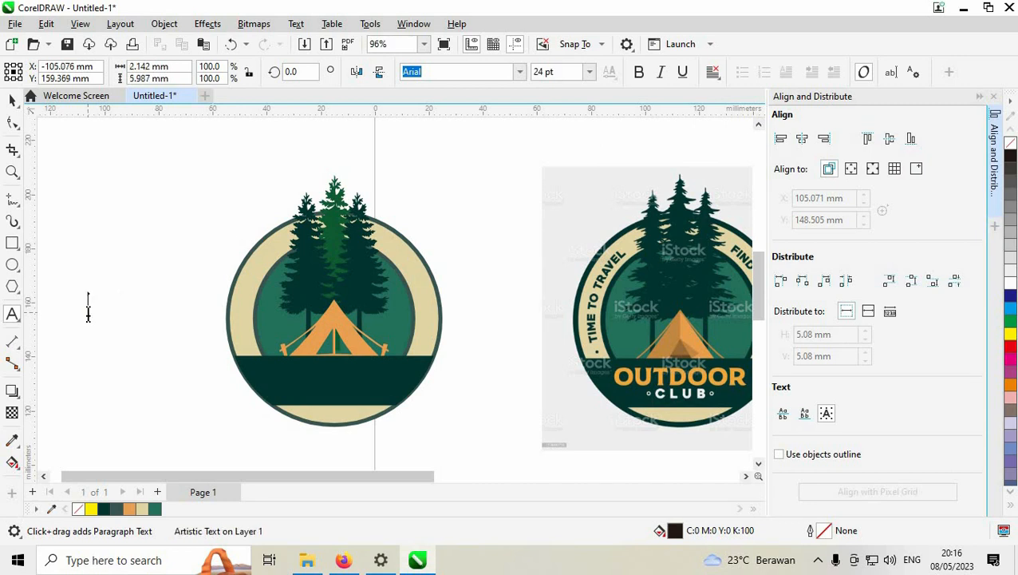
type("TIME TO TRA")
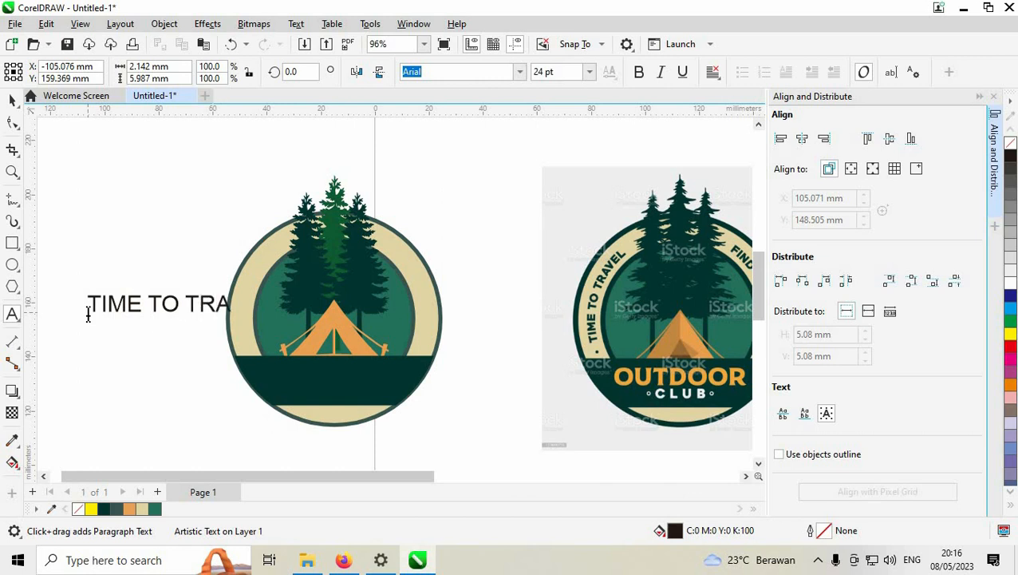
type("VEL")
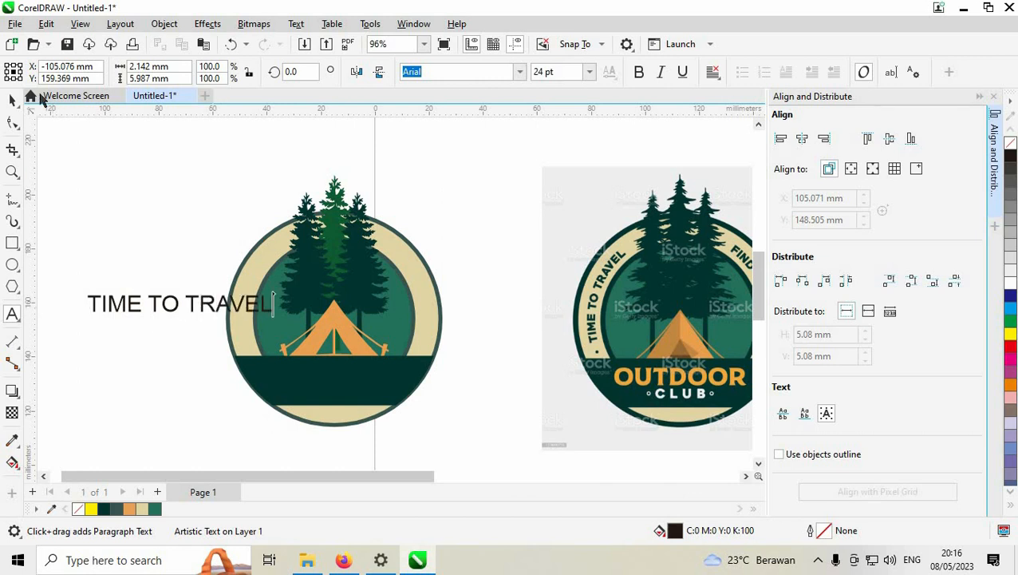
Step: Change the "TIME TO TRAVEL" text's font to Exotc350 Bd BT
left_click(10, 102)
left_click(10, 103)
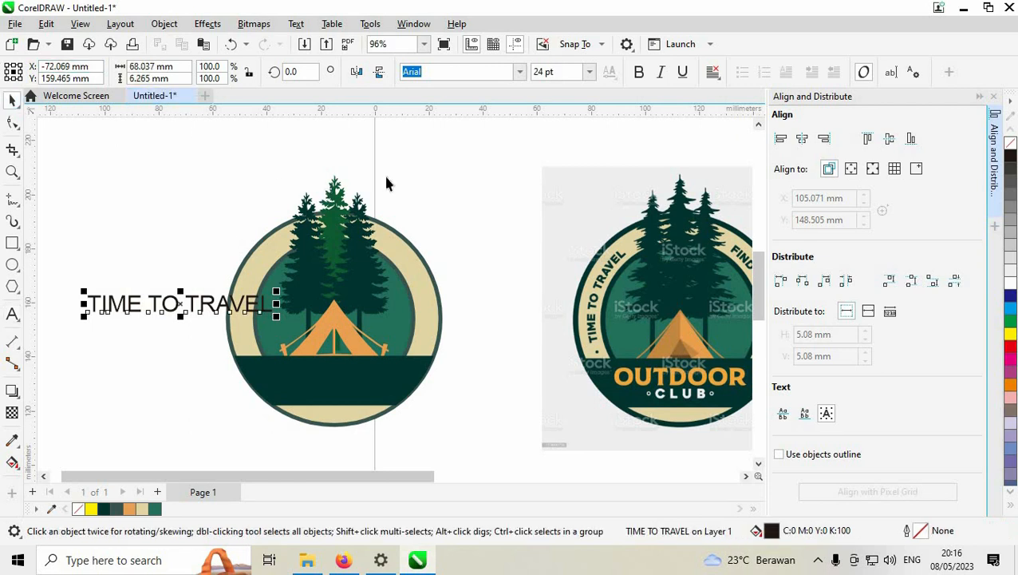
left_click(521, 73)
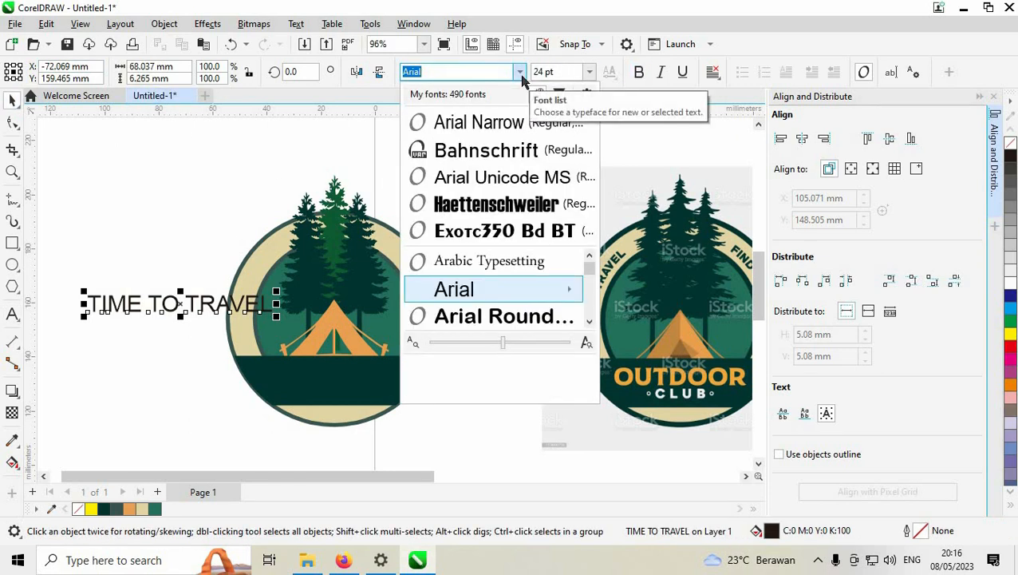
left_click(536, 237)
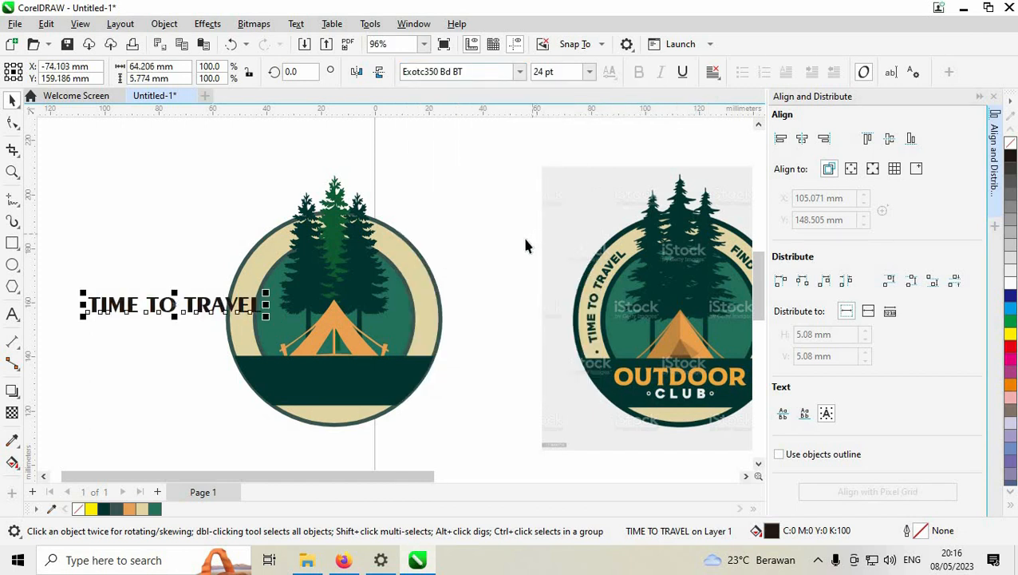
Step: Fit the "TIME TO TRAVEL" text along the edge of the badge's inner circle and scale it down to about 14.1 pt
left_click(292, 25)
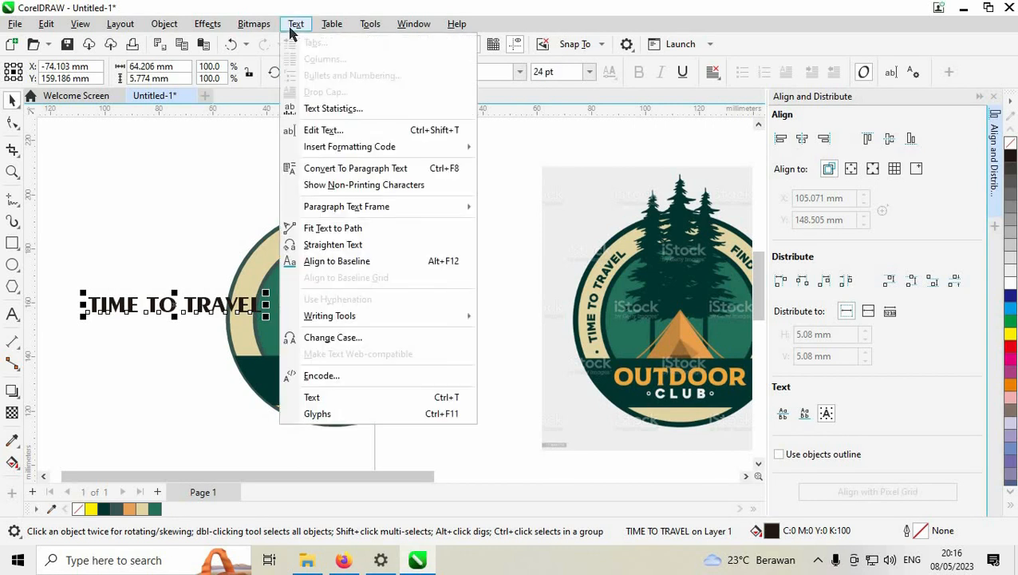
left_click(370, 227)
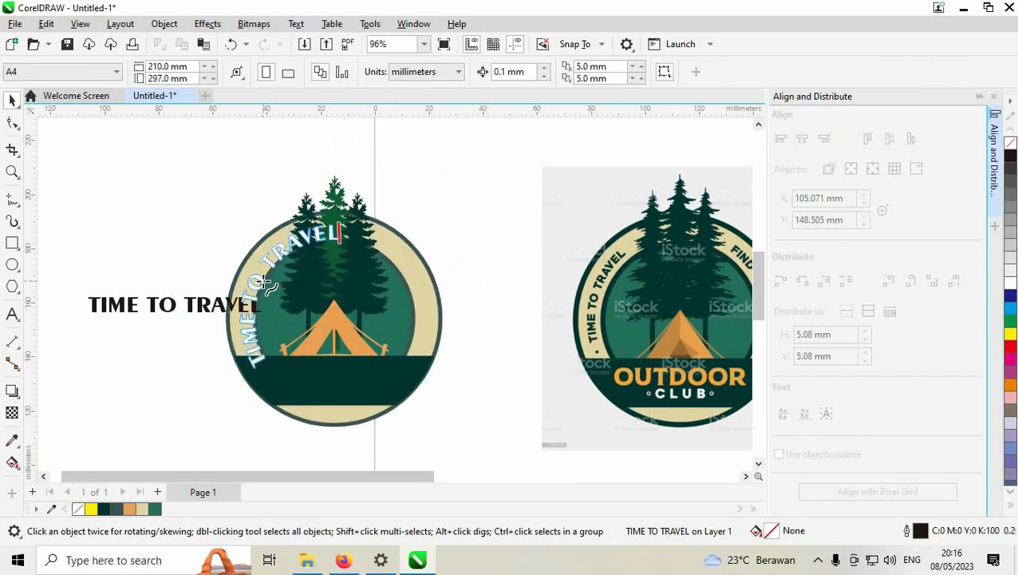
left_click(263, 282)
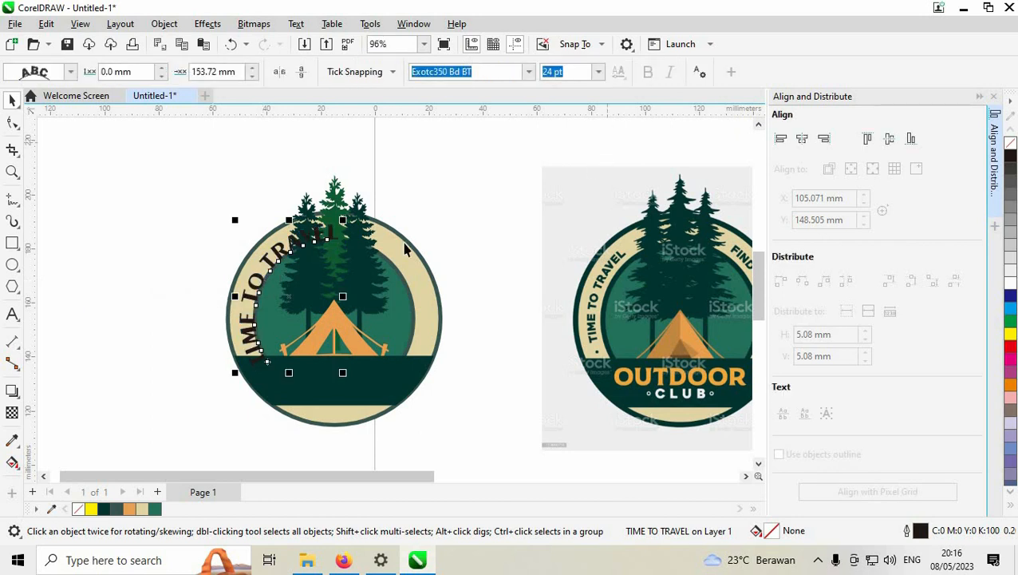
left_click_drag(348, 221, 267, 291)
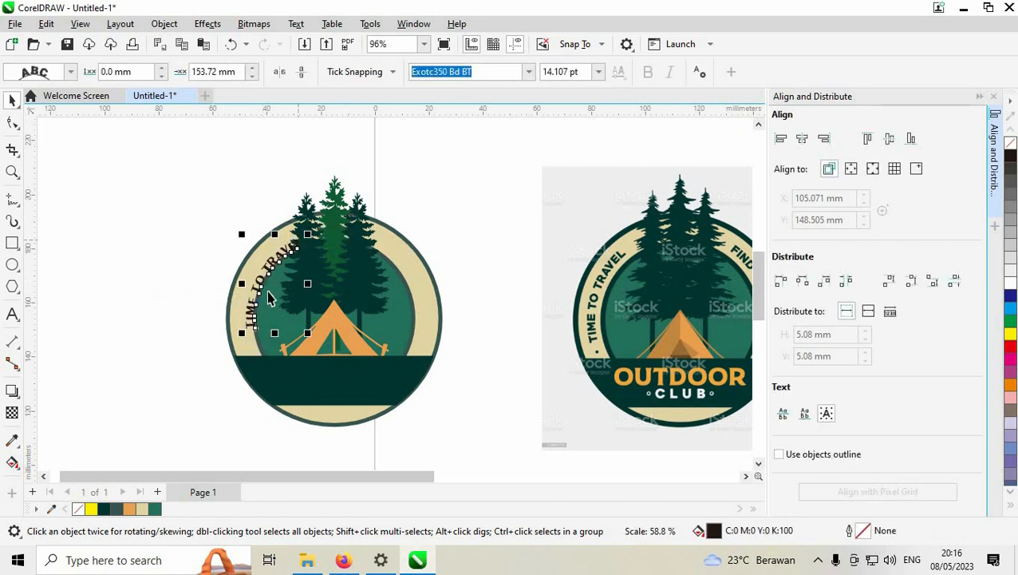
scroll(267, 294, "up", 1)
scroll(268, 298, "up", 1)
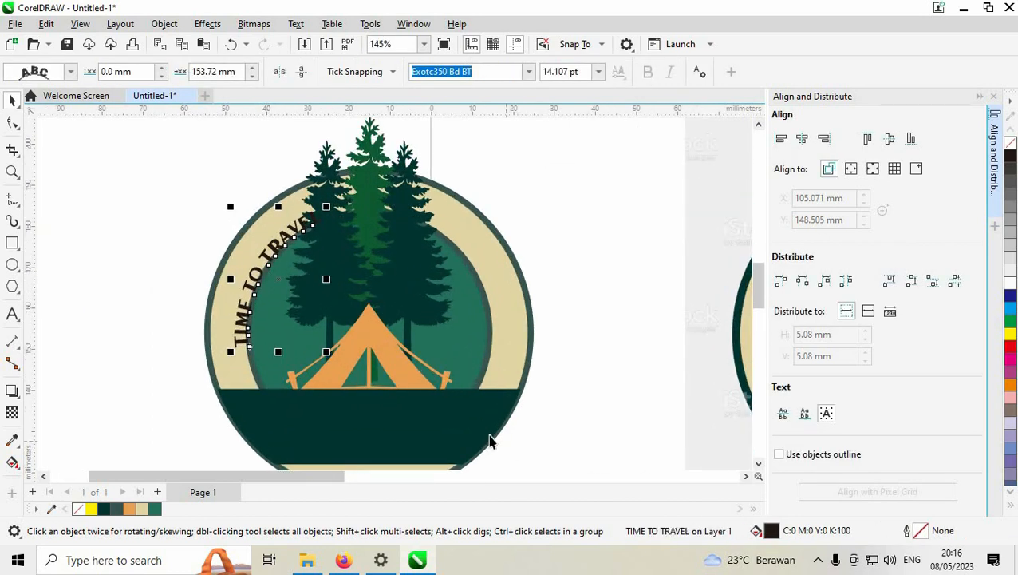
Step: Fill the curved lettering with C100 M100 Y100 K100 black and shift it 2 mm off the inner circle into the beige ring
left_click(1015, 496)
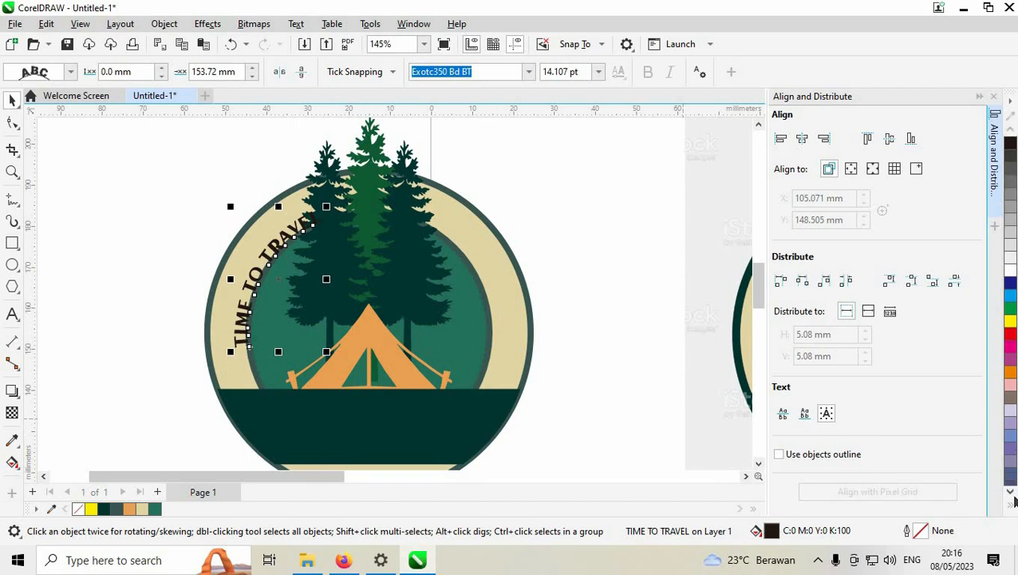
left_click(1012, 506)
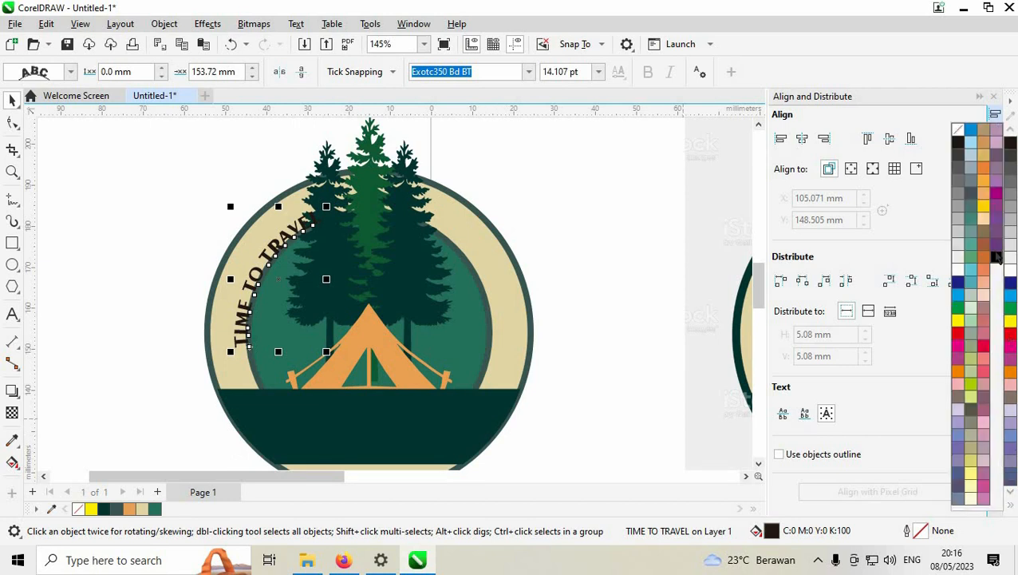
scroll(248, 285, "up", 1)
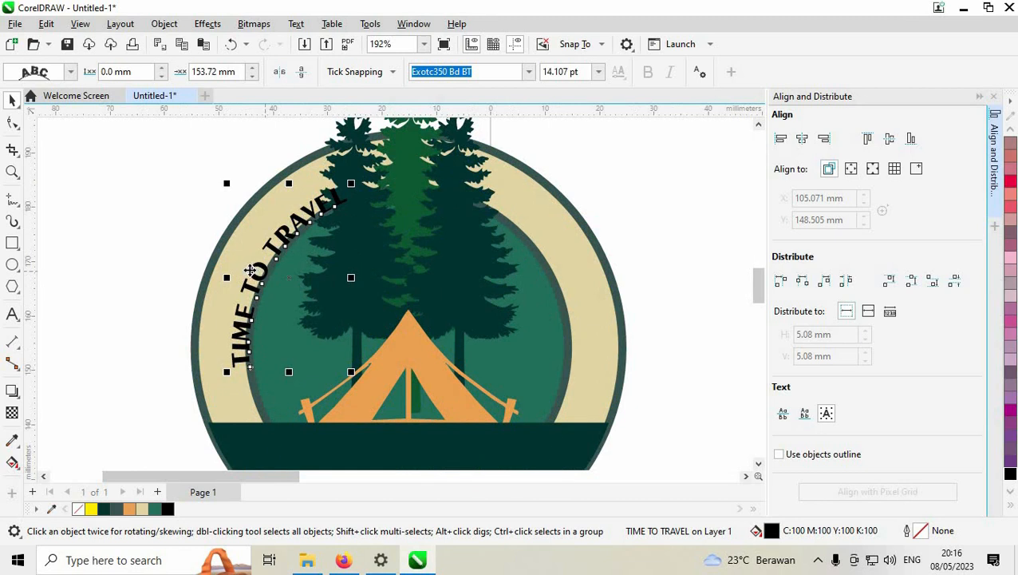
left_click_drag(228, 262, 239, 288)
scroll(252, 279, "up", 2)
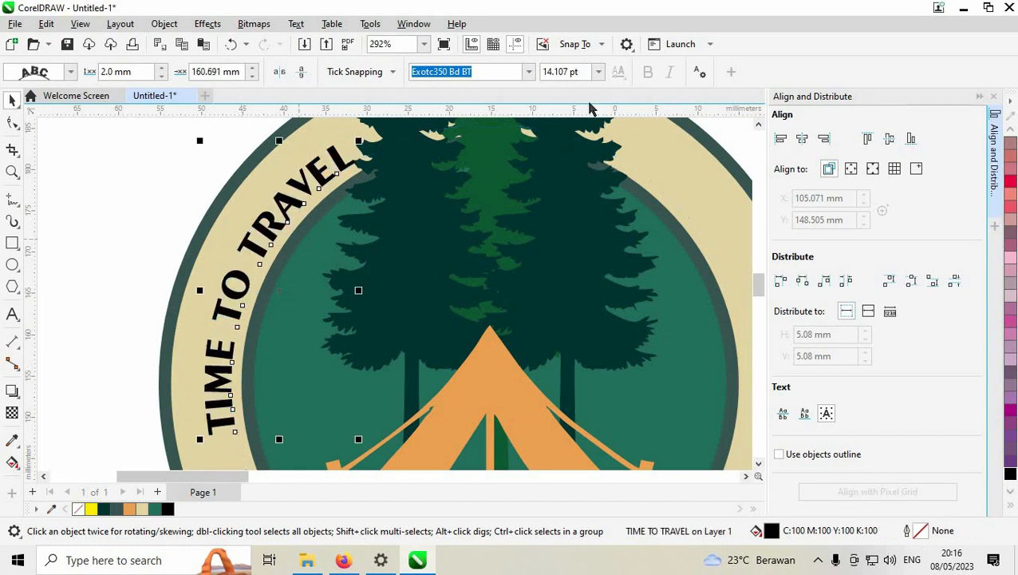
Step: Set the curved lettering to 16 pt and slide it slightly down along the beige ring, keeping a 2 mm offset
left_click(598, 72)
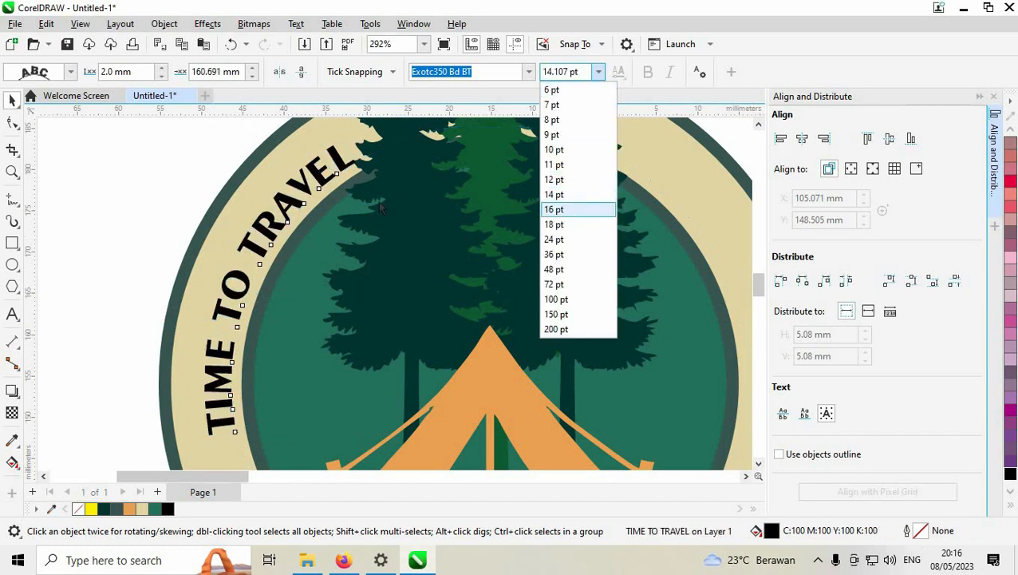
left_click(577, 207)
scroll(333, 206, "down", 2)
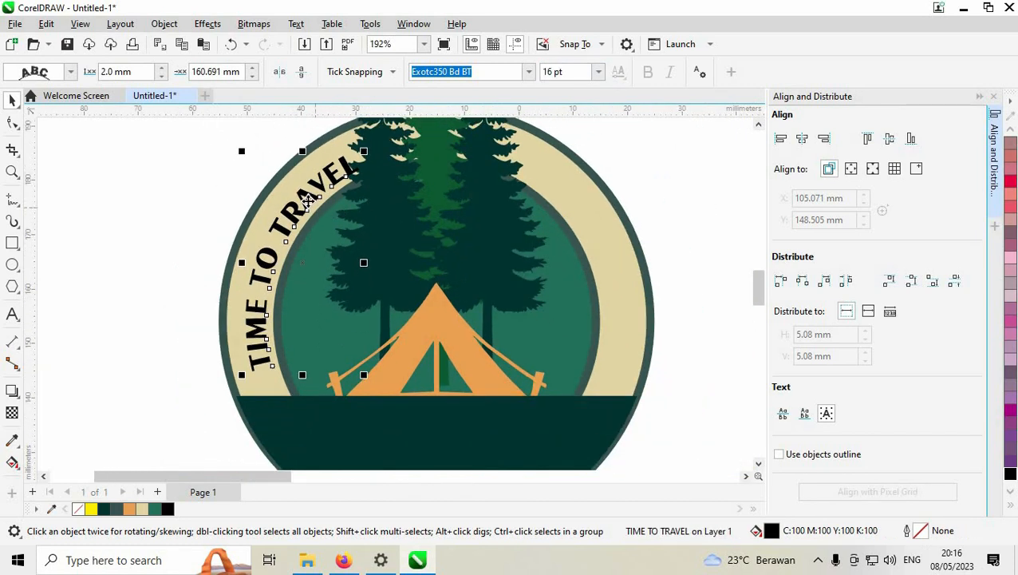
left_click_drag(307, 199, 300, 209)
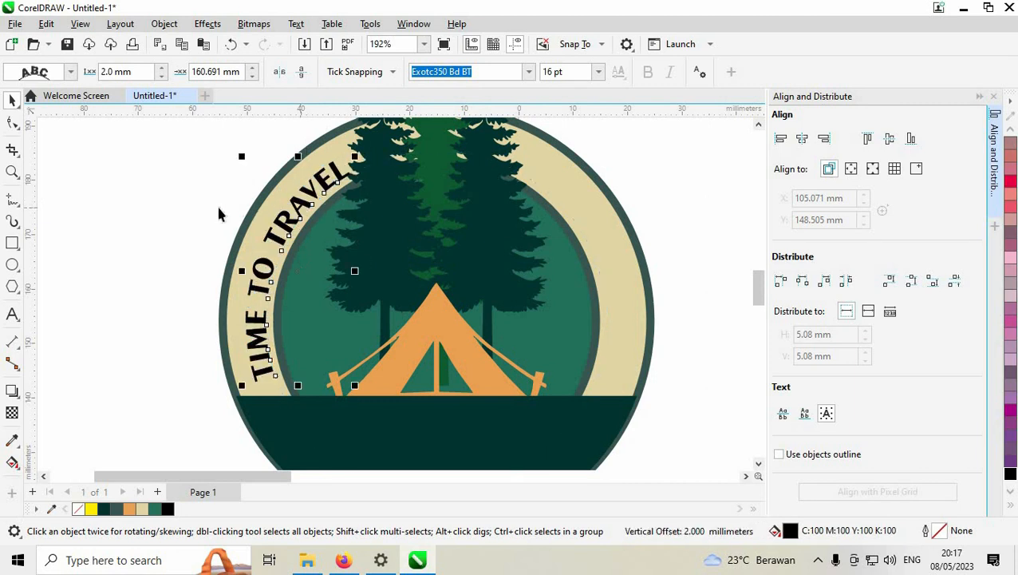
scroll(216, 212, "down", 2)
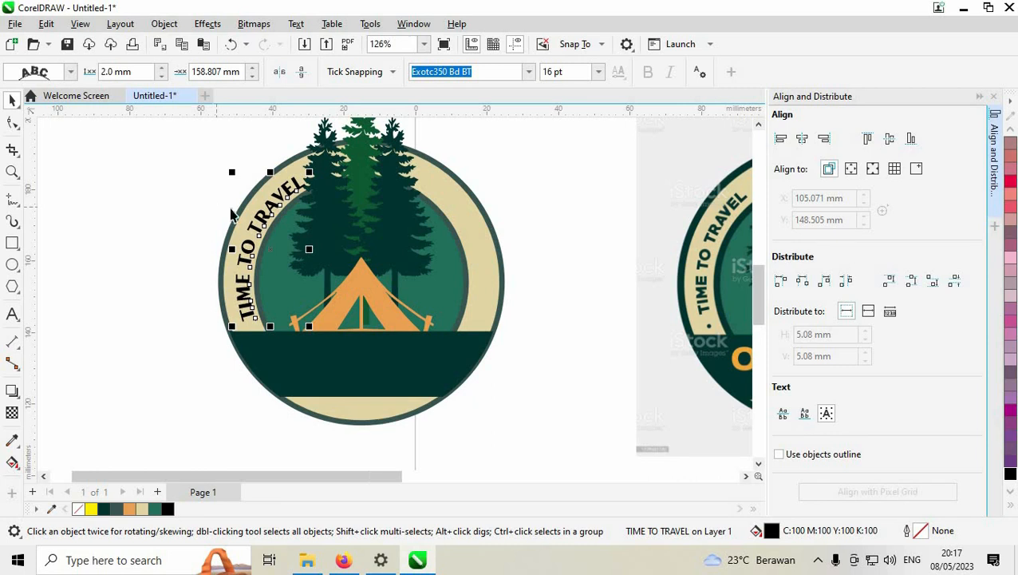
scroll(215, 211, "down", 1)
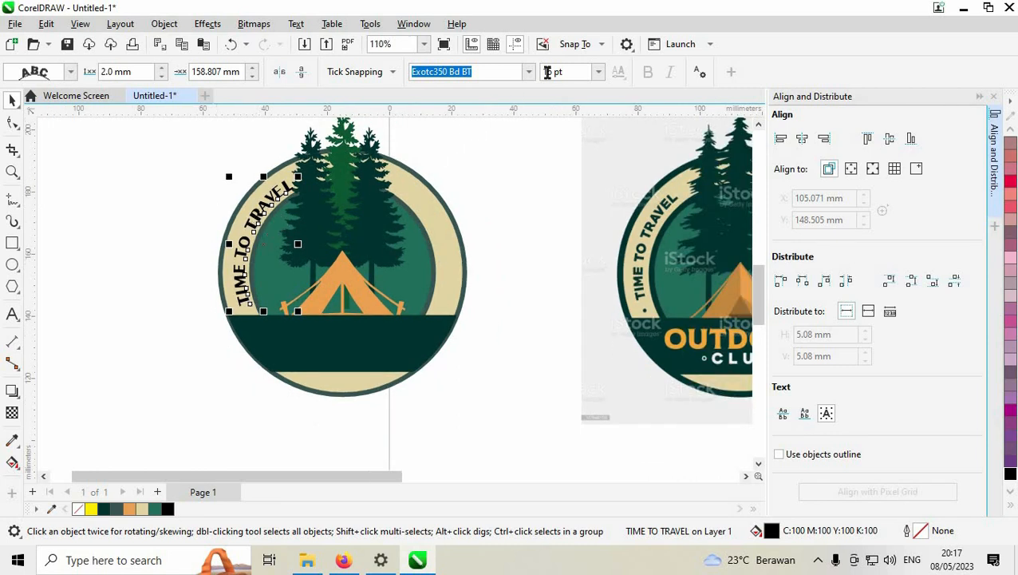
Step: Change the curved "TIME TO TRAVEL" lettering's font to Geometr415 Blk BT
left_click(528, 72)
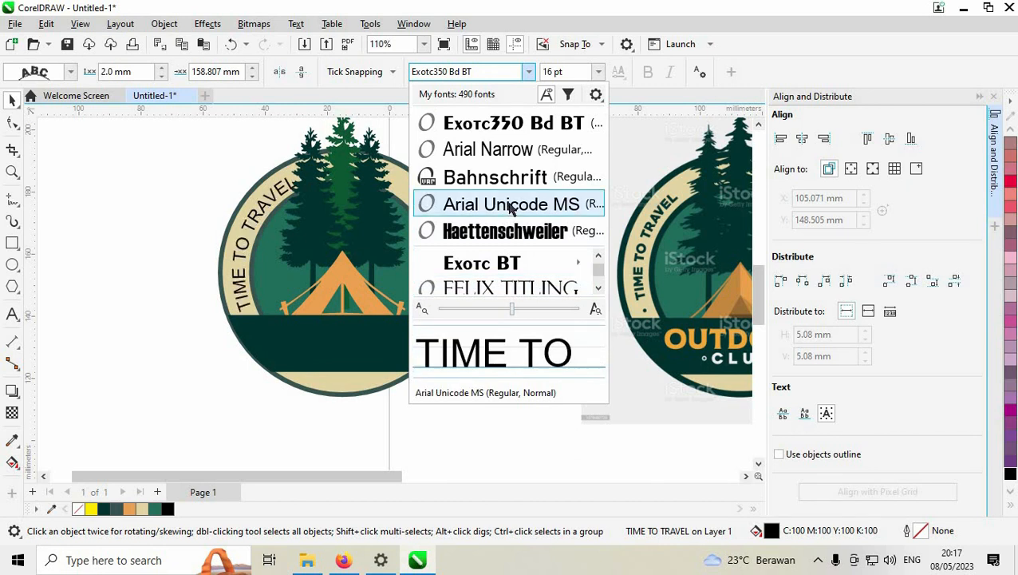
left_click(599, 289)
left_click(599, 289)
left_click(599, 289)
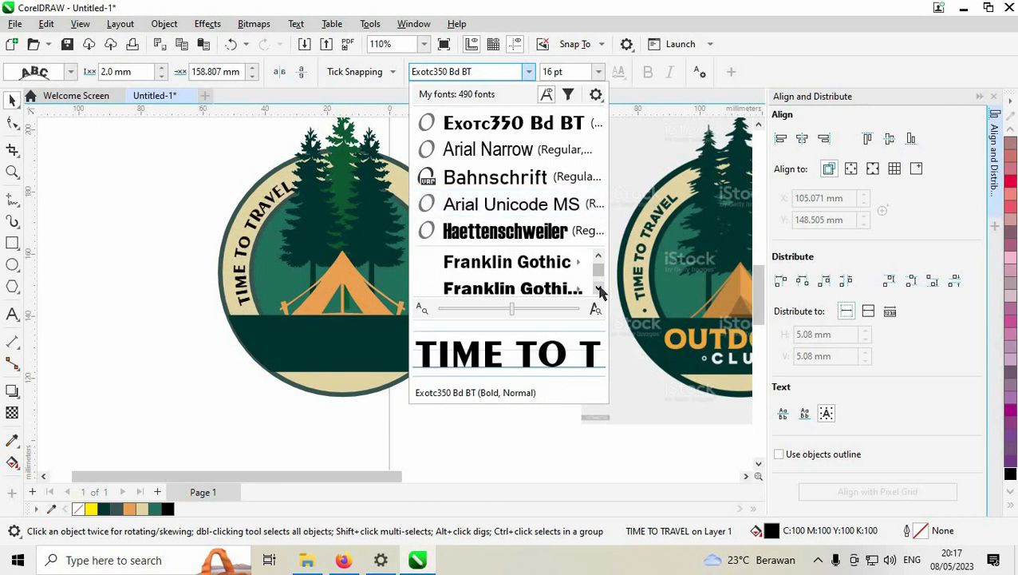
left_click(599, 289)
left_click_drag(585, 451, 580, 541)
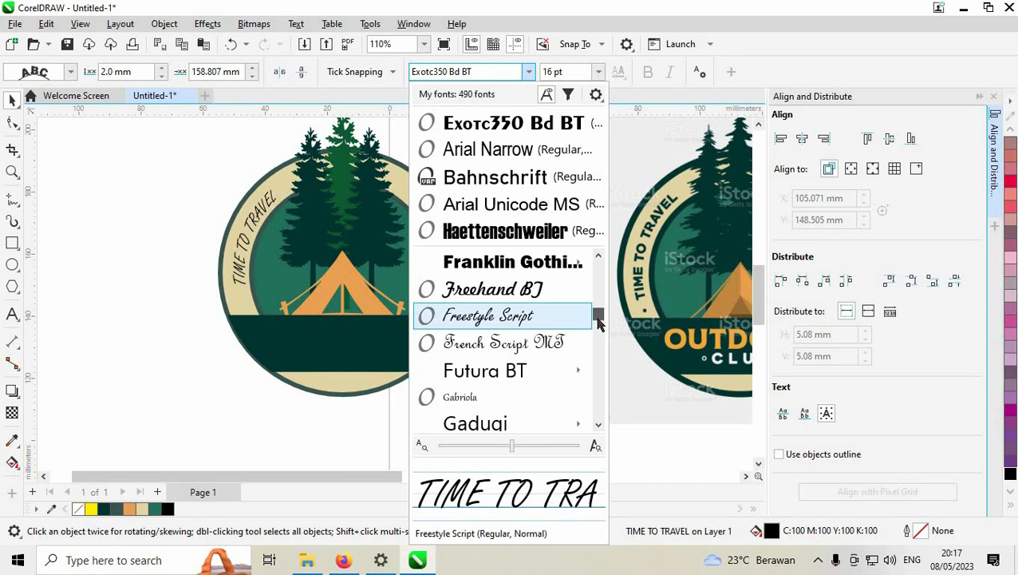
scroll(599, 319, "down", 2)
left_click(541, 295)
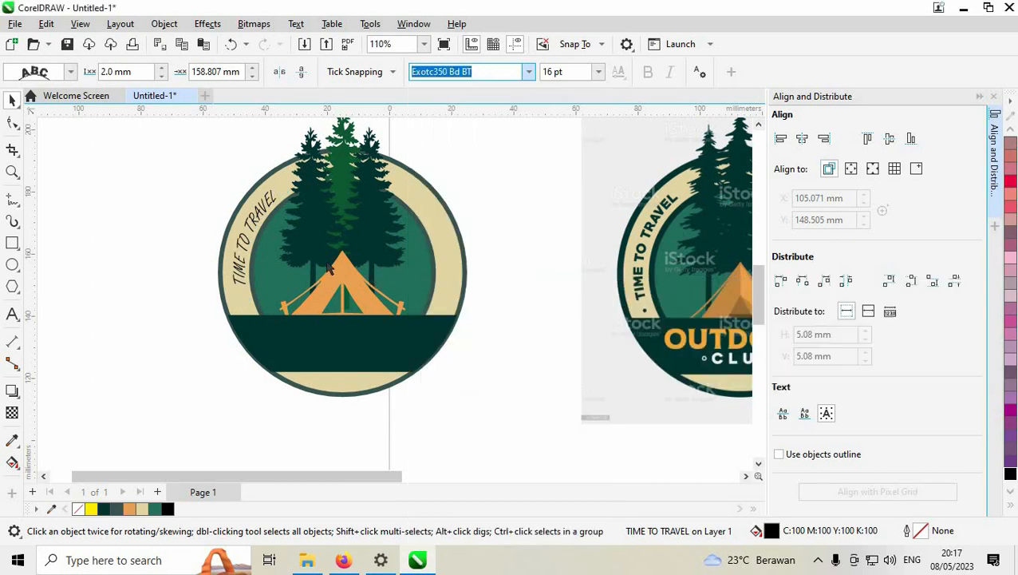
Step: Scale the curved lettering down to about 14.5 pt and move it to about 3 mm from the inner circle, midway across the beige ring
scroll(253, 212, "up", 2)
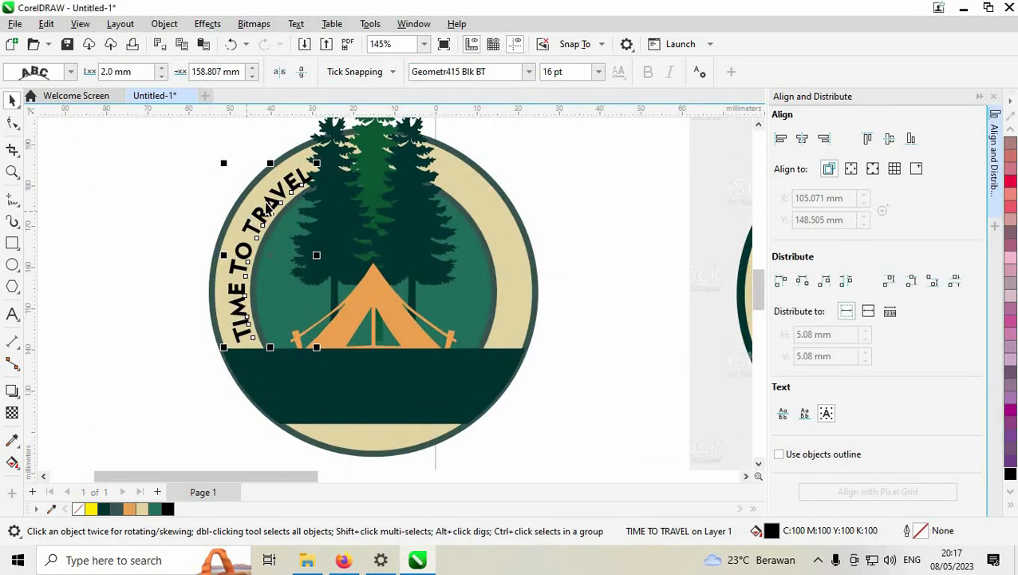
left_click_drag(323, 165, 317, 177)
scroll(264, 241, "up", 1)
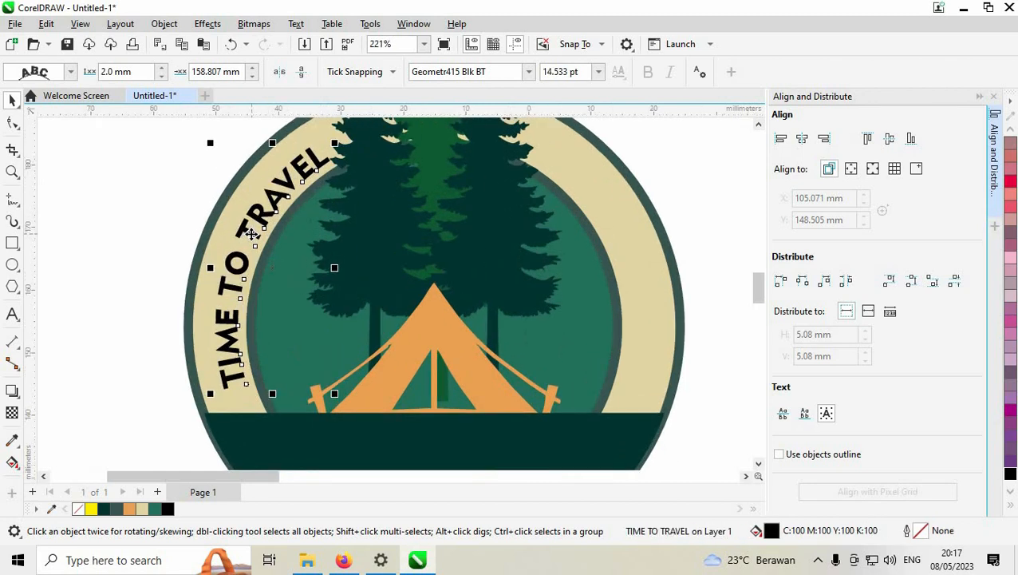
left_click_drag(248, 233, 247, 235)
scroll(249, 233, "up", 1)
scroll(217, 240, "down", 1)
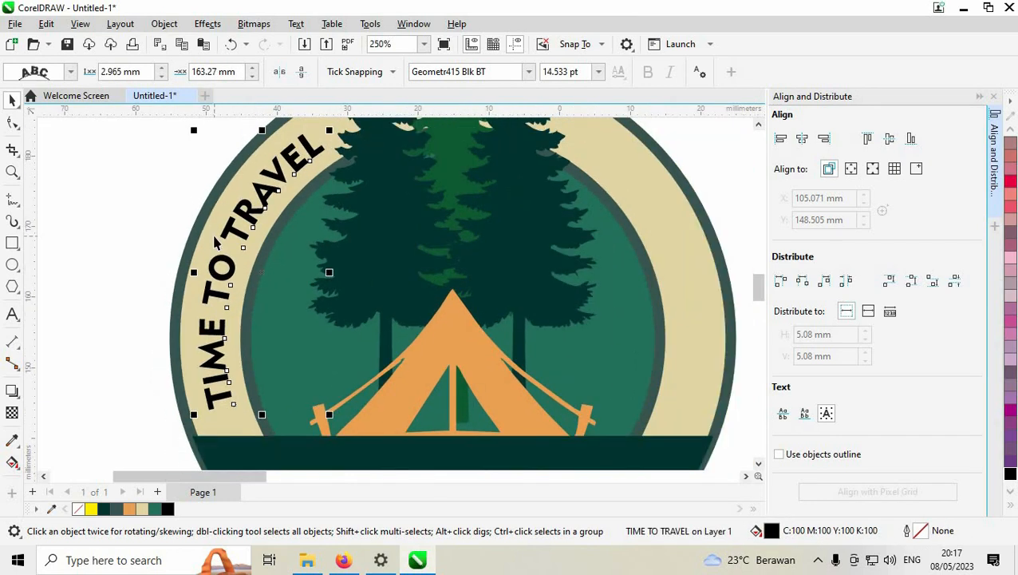
scroll(217, 240, "down", 3)
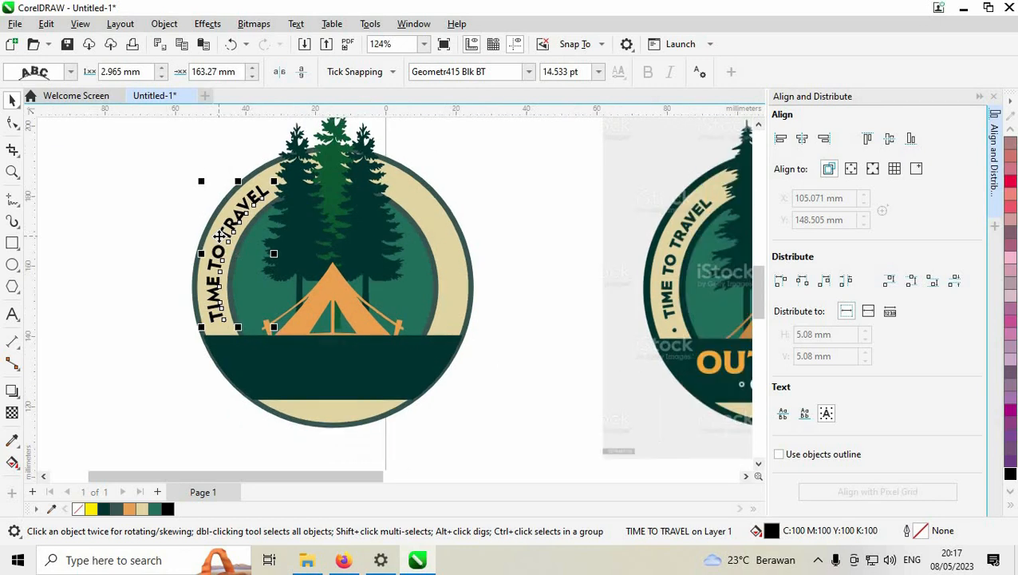
scroll(218, 237, "down", 1)
scroll(220, 237, "down", 1)
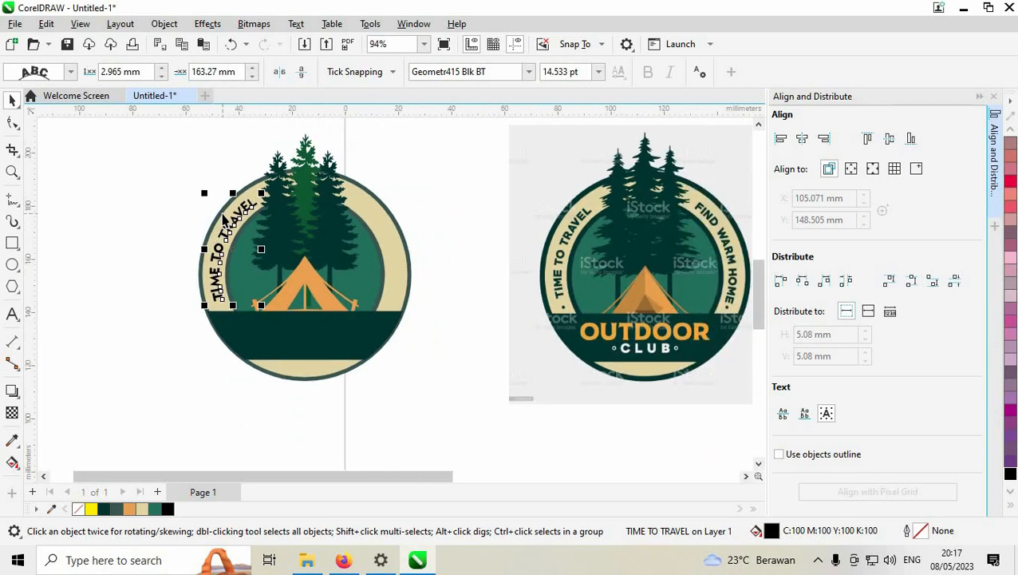
scroll(226, 218, "up", 2)
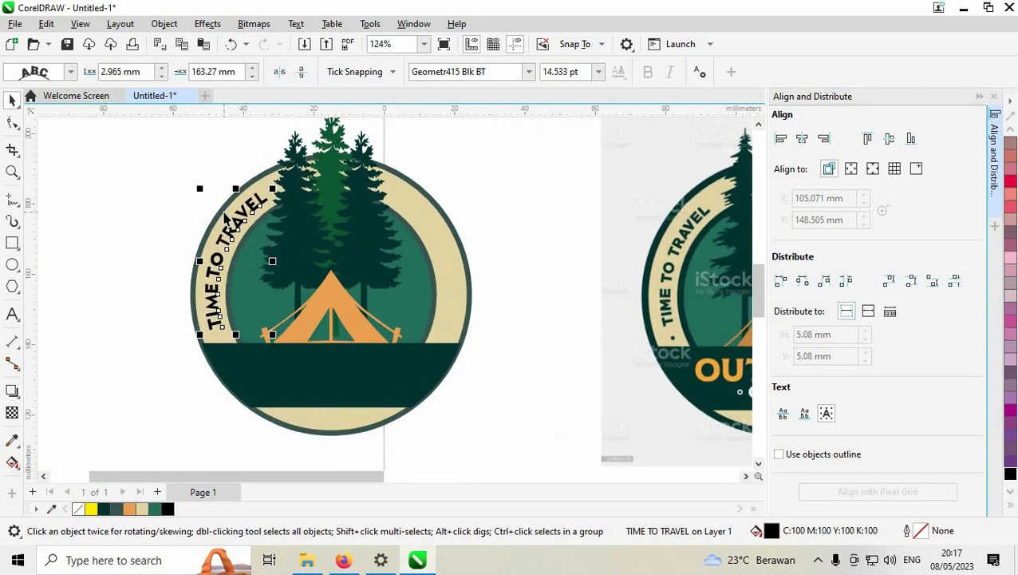
scroll(226, 218, "down", 1)
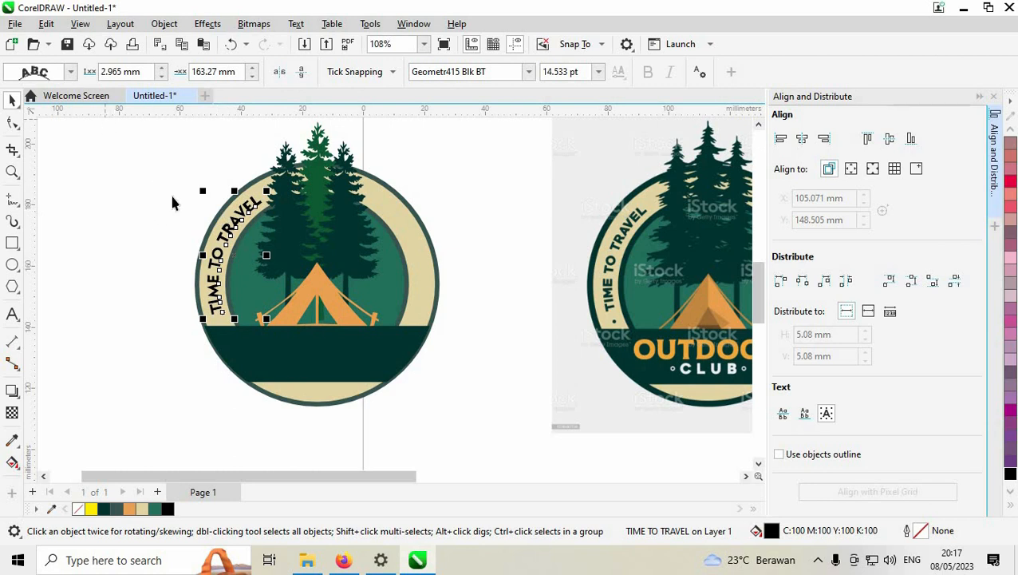
scroll(173, 203, "down", 1)
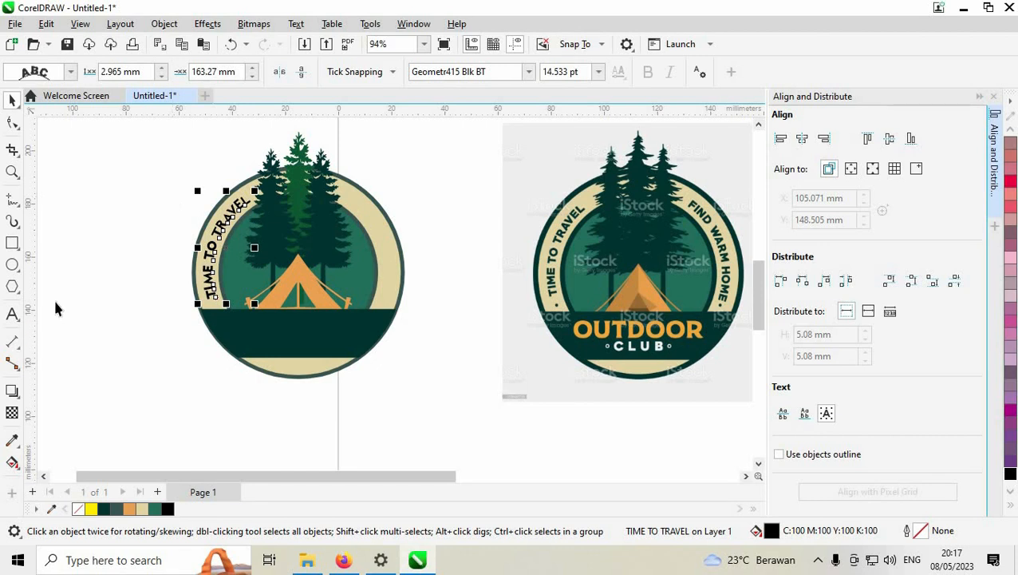
Step: Try to paste a copy of the curved lettering and move it towards the ring's opposite side, and undo the attempt
left_click(204, 44)
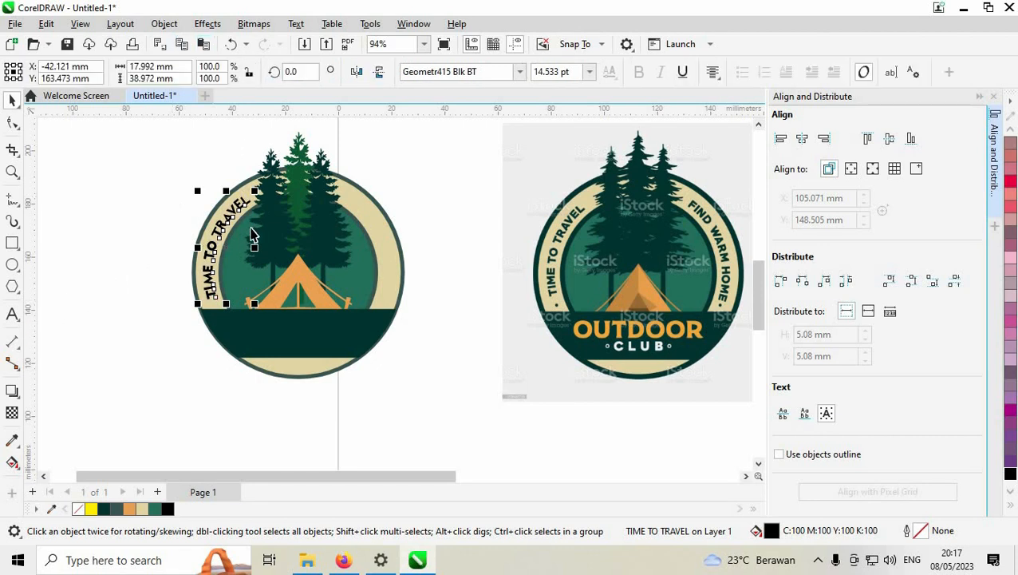
left_click_drag(219, 219, 356, 233)
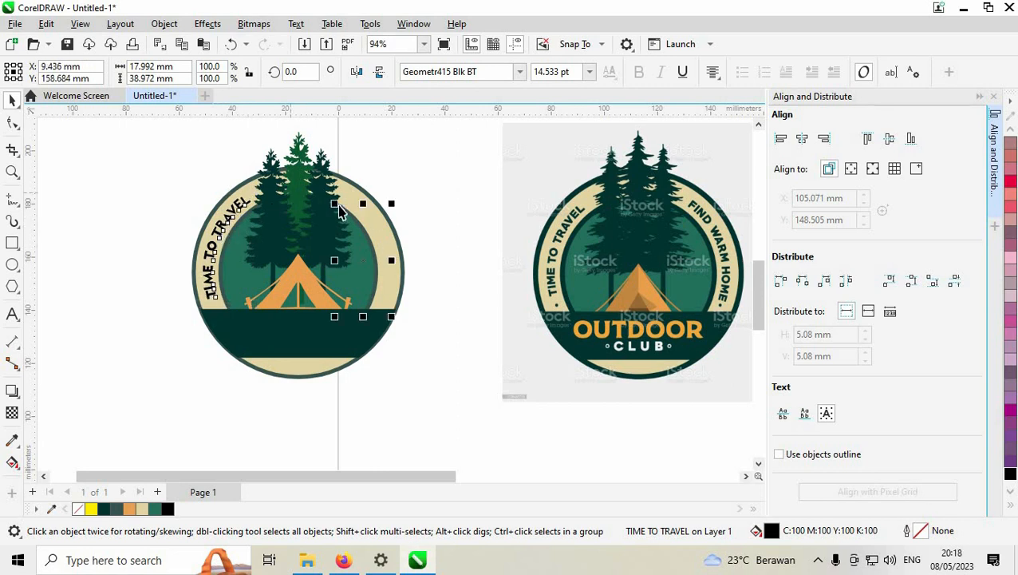
key("ctrl+z")
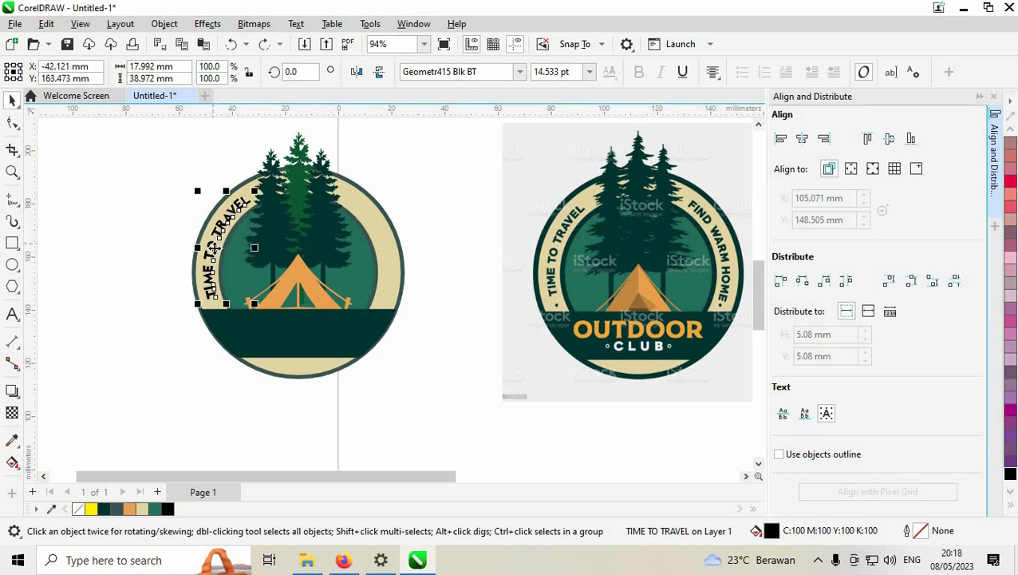
left_click_drag(213, 248, 433, 256)
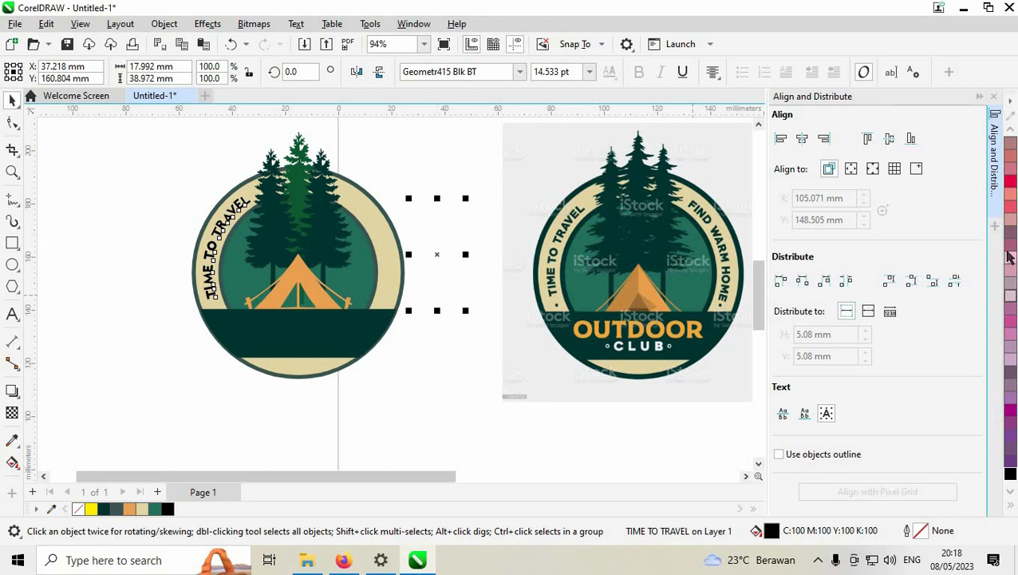
key("ctrl+z")
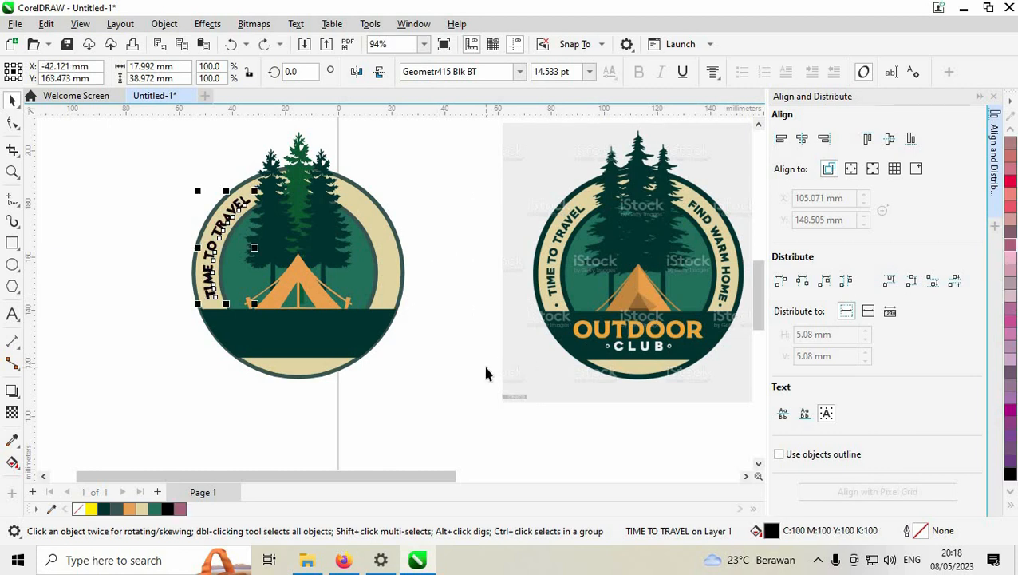
key("ctrl+z")
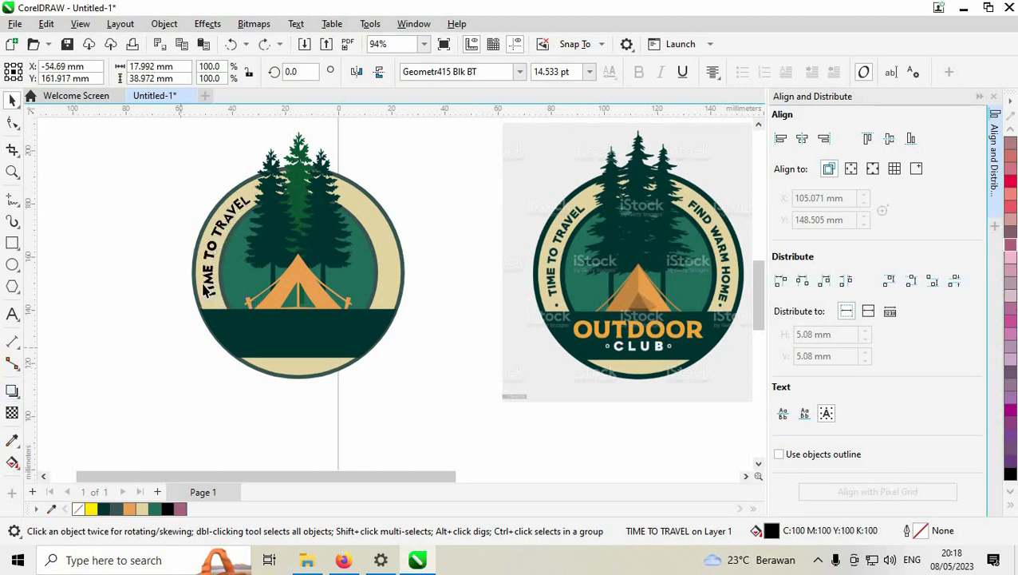
left_click(182, 371)
left_click(207, 272)
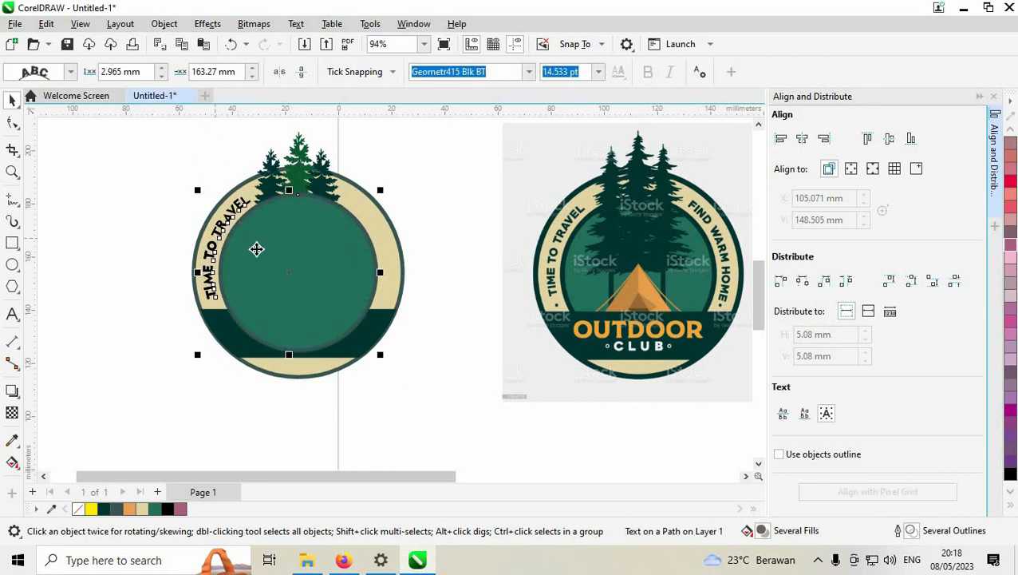
left_click_drag(217, 232, 400, 263)
key("ctrl+z")
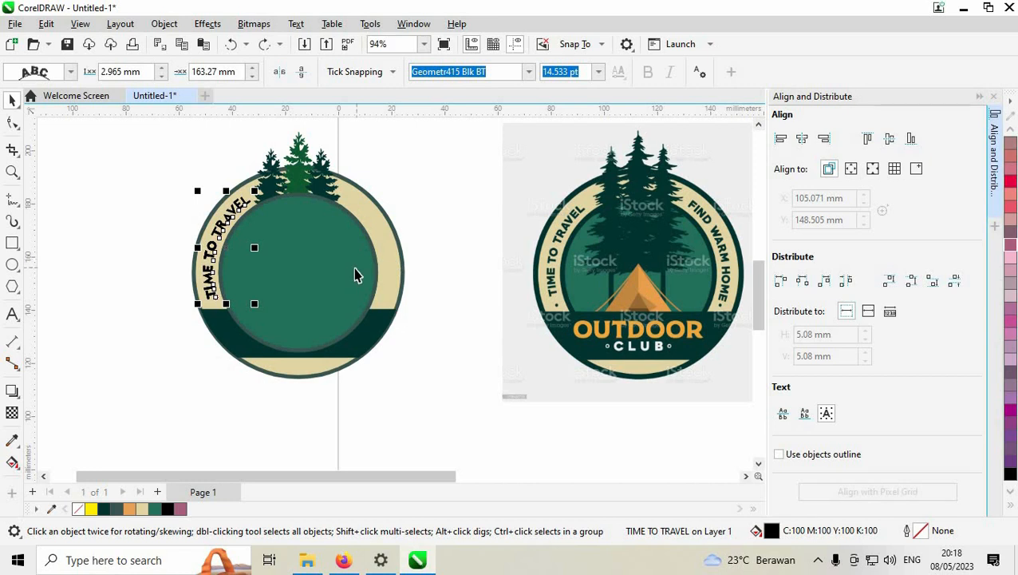
key("Escape")
Step: Duplicate the curved "TIME TO TRAVEL" lettering with its circle and slide the copy to the ring's opposite side, 2 mm from the inner circle
left_click(216, 241)
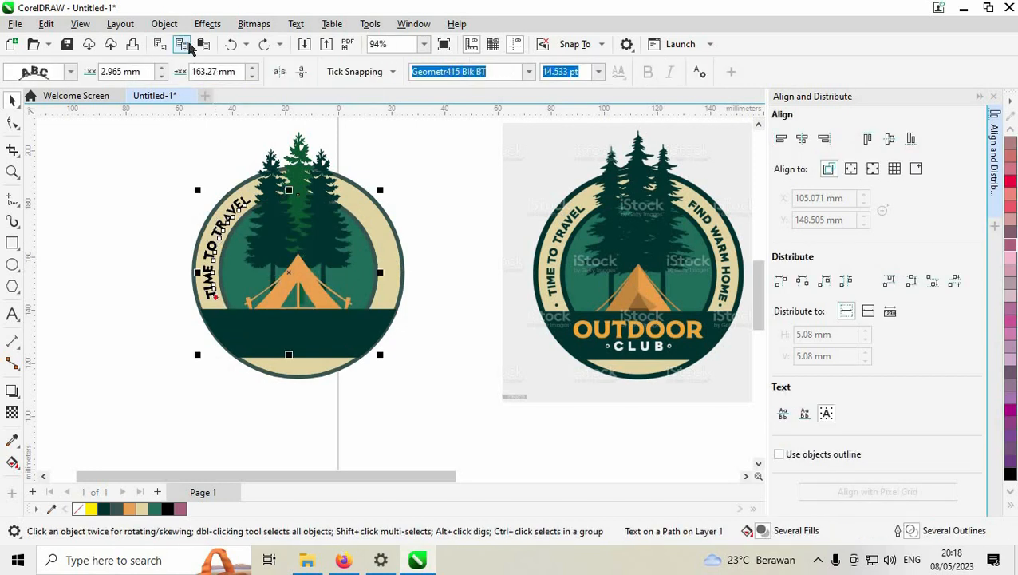
left_click(209, 45)
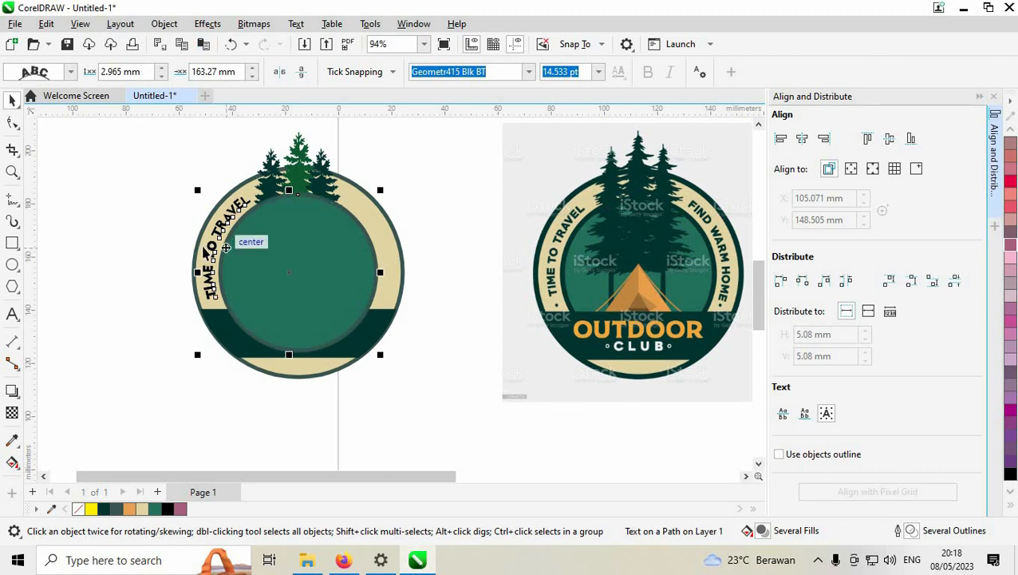
scroll(203, 245, "up", 3)
key("Escape")
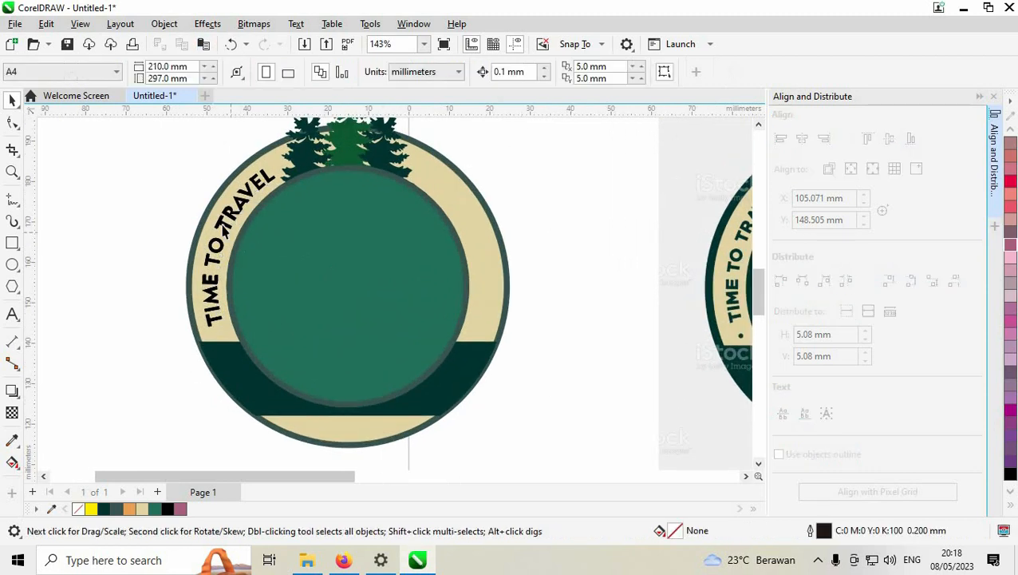
left_click(225, 223)
left_click_drag(226, 223, 480, 257)
scroll(395, 266, "down", 3)
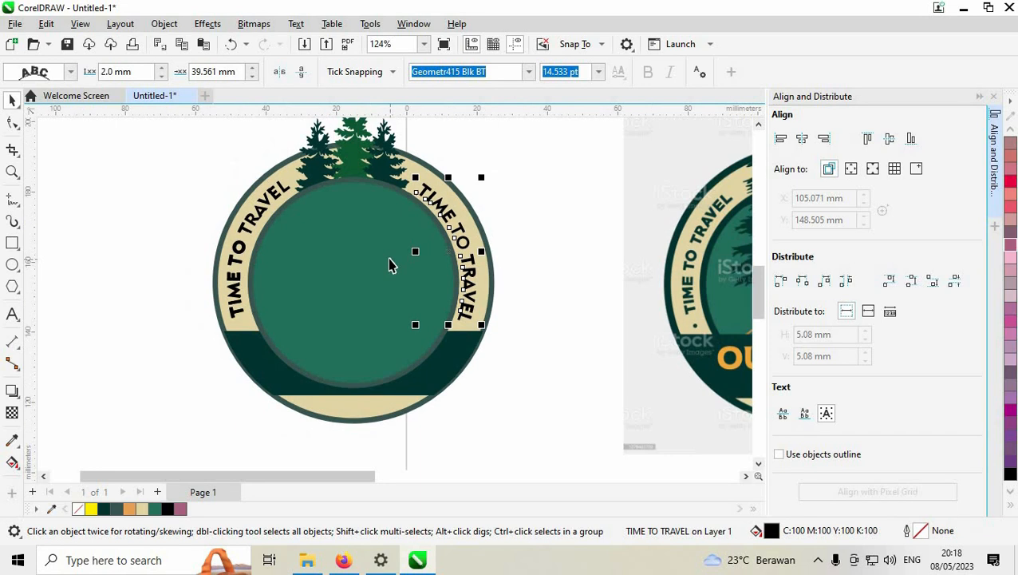
scroll(389, 265, "down", 2)
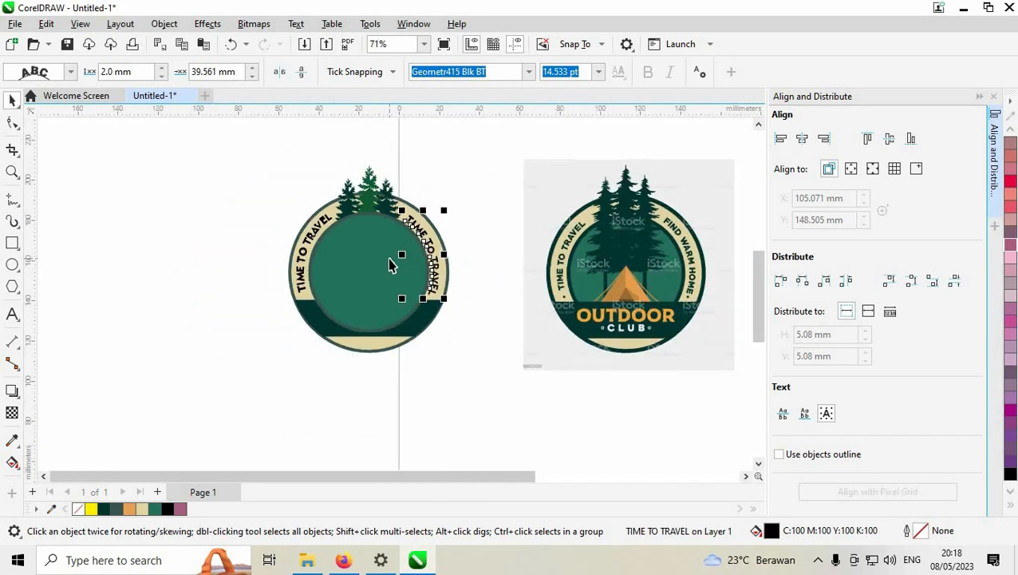
scroll(435, 226, "up", 2)
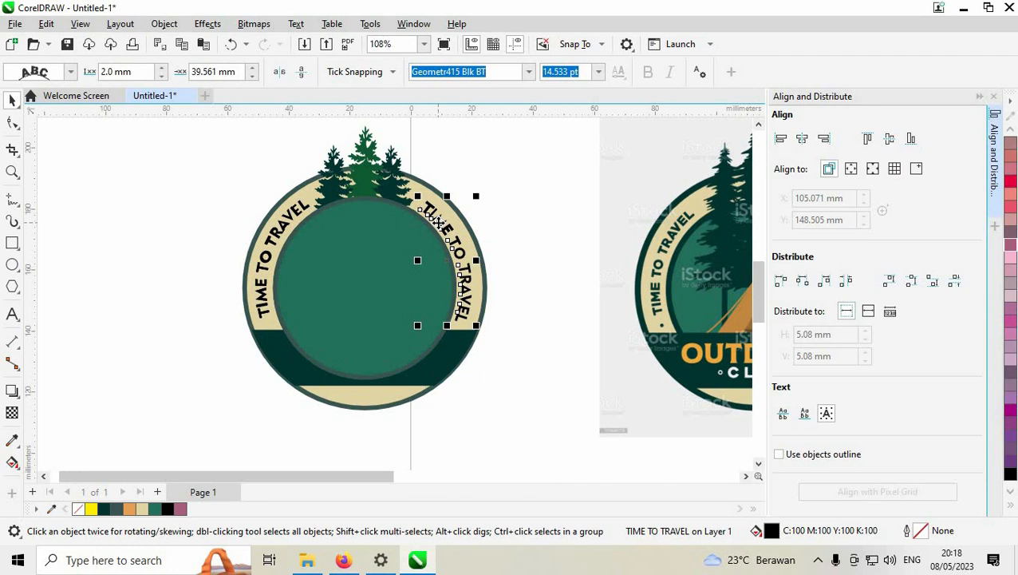
Step: Replace the wording of the copied curved lettering with "FIND WARM HOME"
key("Escape")
key("F8")
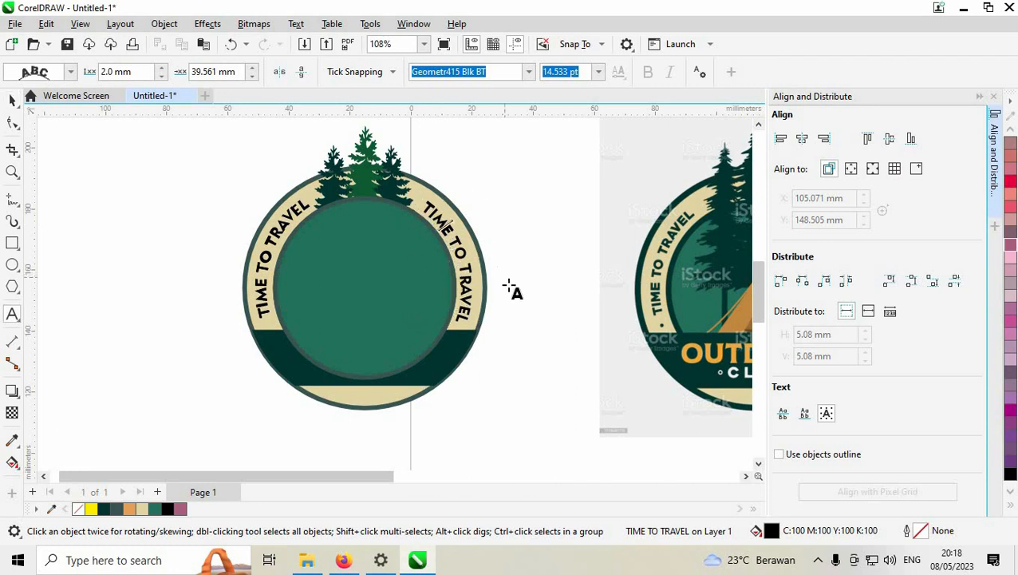
left_click(485, 285)
key("ctrl+a")
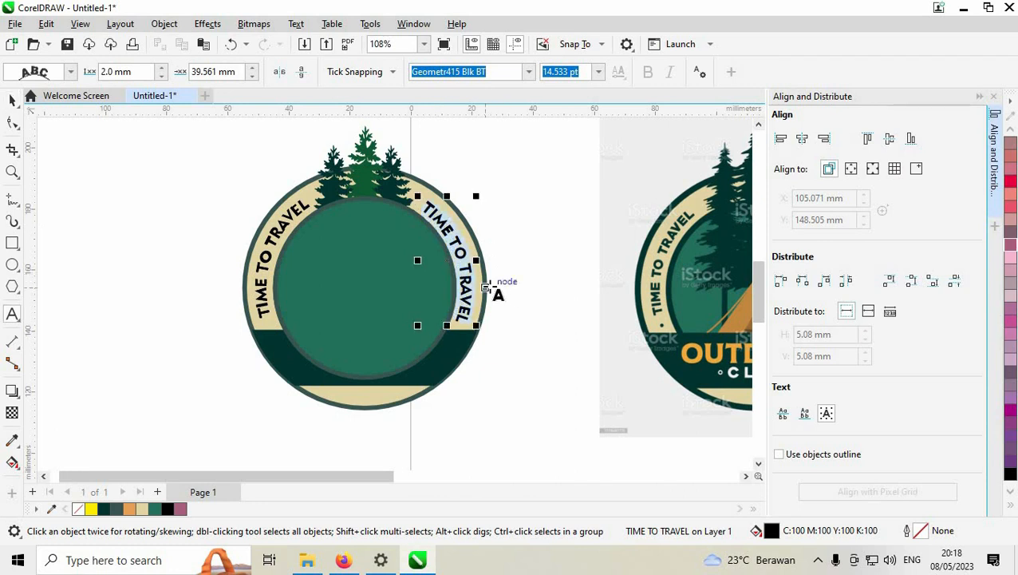
type("WARM")
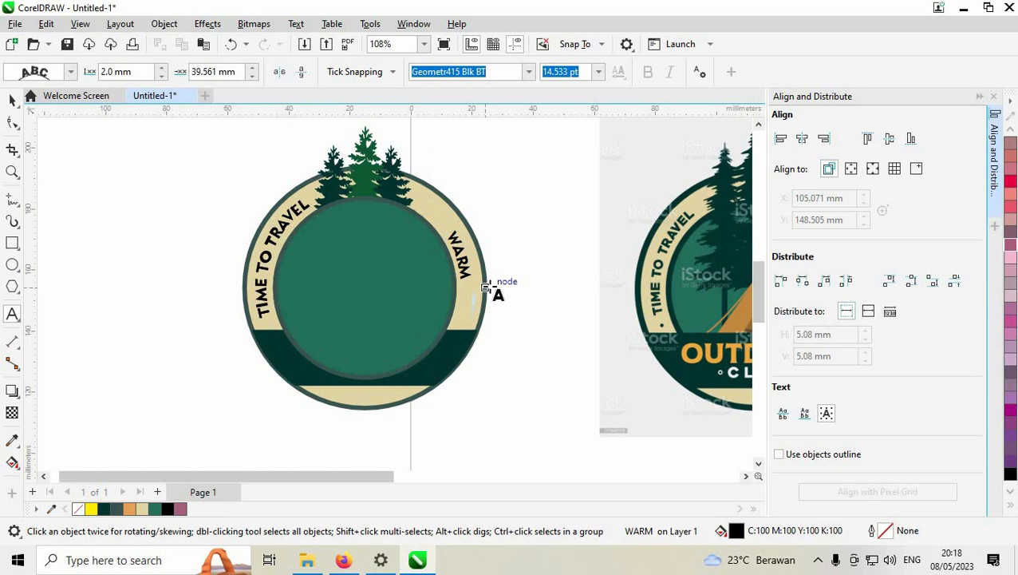
type(" FINE")
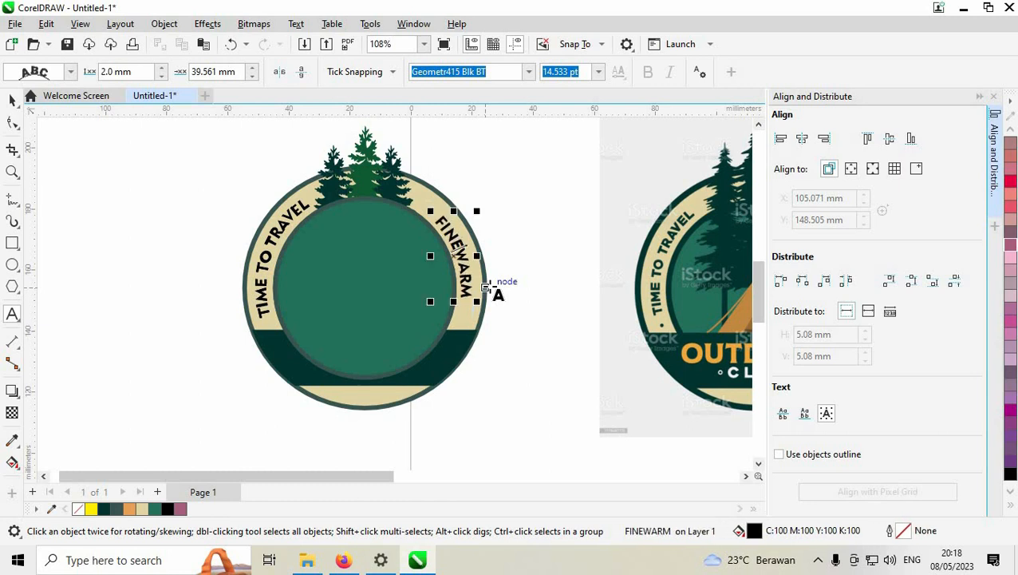
key("BackSpace")
type("D")
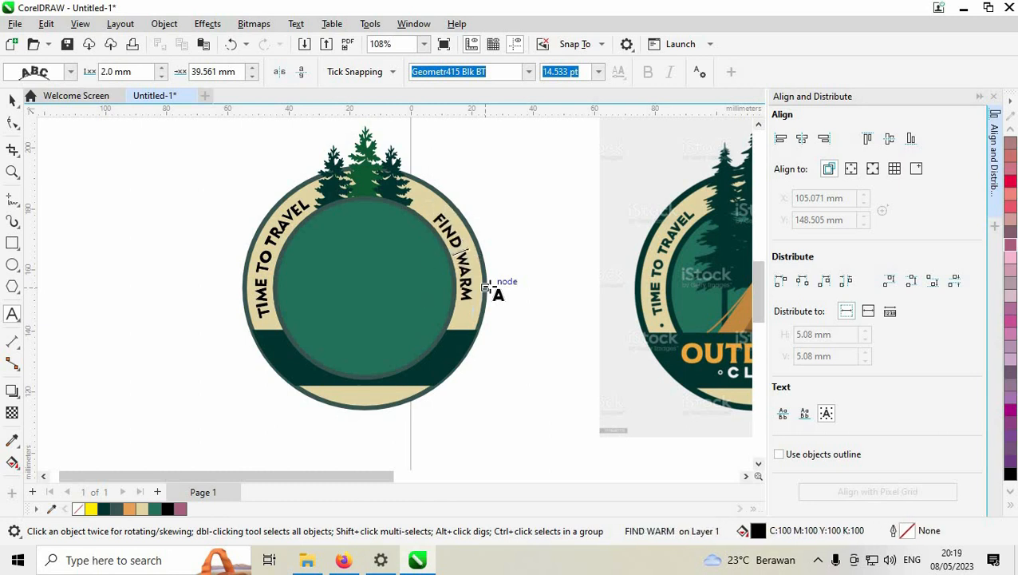
key("End")
type("HOME")
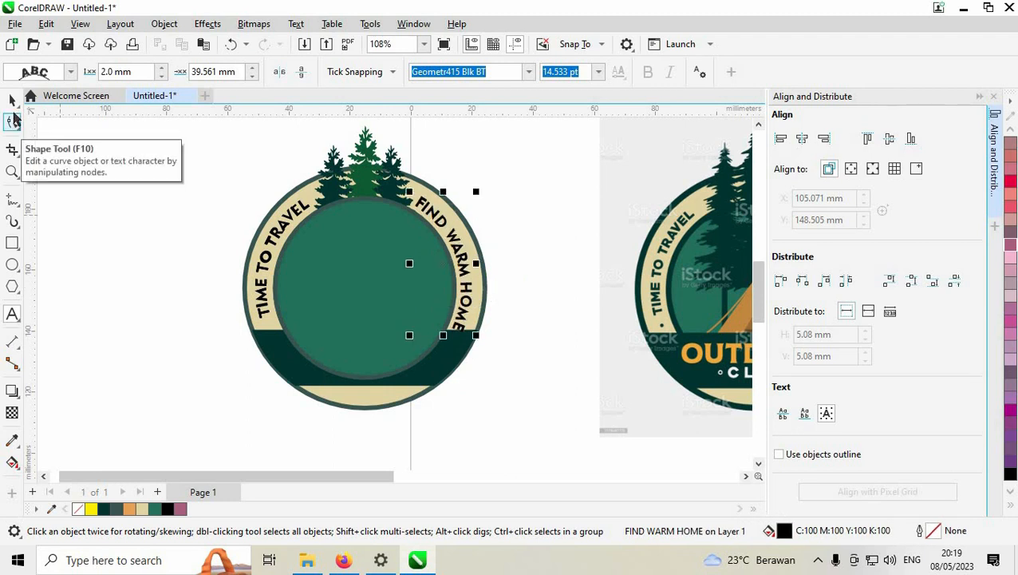
Step: Set the "FIND WARM HOME" lettering's font size to 14 pt
left_click(12, 102)
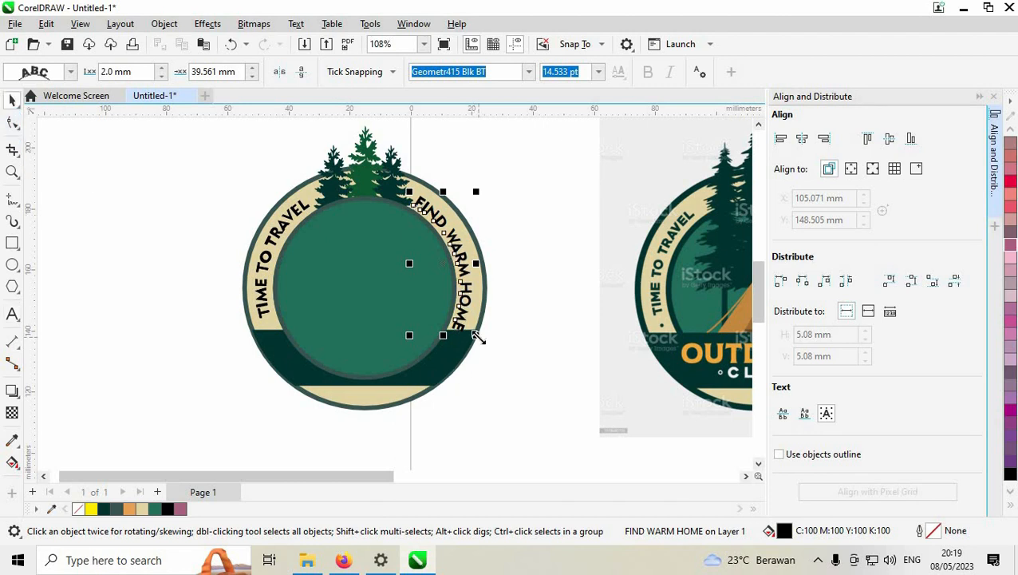
left_click(599, 72)
type("1")
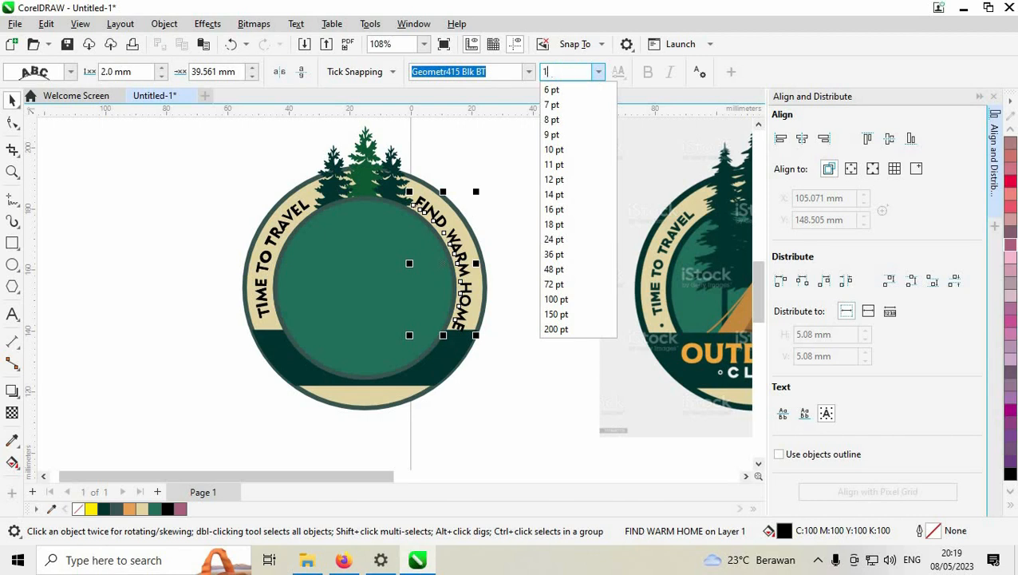
type("4")
key("Return")
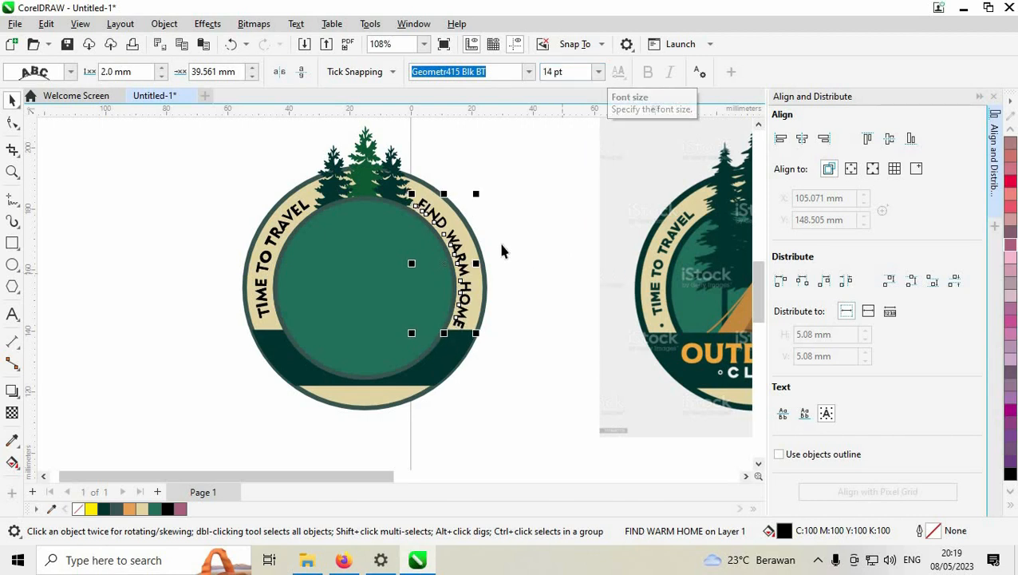
Step: Slide the "FIND WARM HOME" lettering slightly up along the beige ring, keeping it 2 mm from the inner circle
mouse_move(450, 278)
left_mouse_down()
mouse_move(458, 272)
mouse_move(449, 262)
left_mouse_up()
scroll(455, 258, "up", 2)
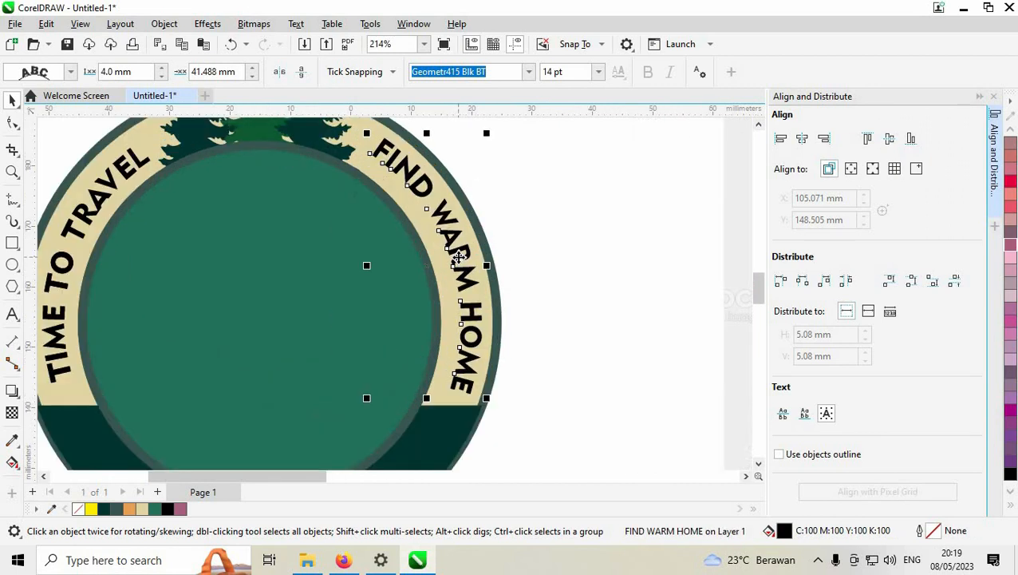
left_click_drag(454, 258, 450, 260)
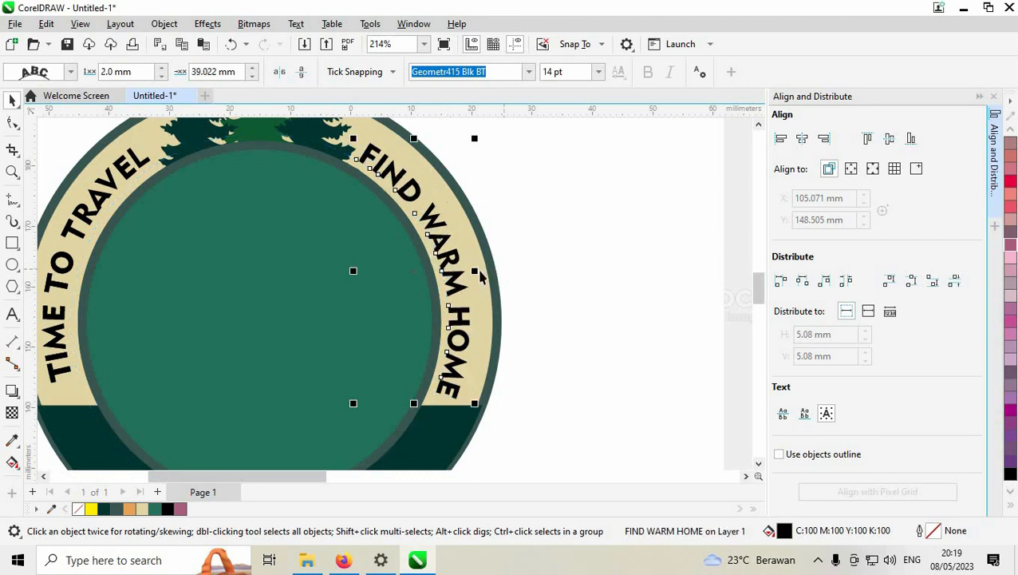
Step: Move the "FIND WARM HOME" lettering to about 3 mm from the inner circle, midway across the beige ring
scroll(450, 262, "up", 1)
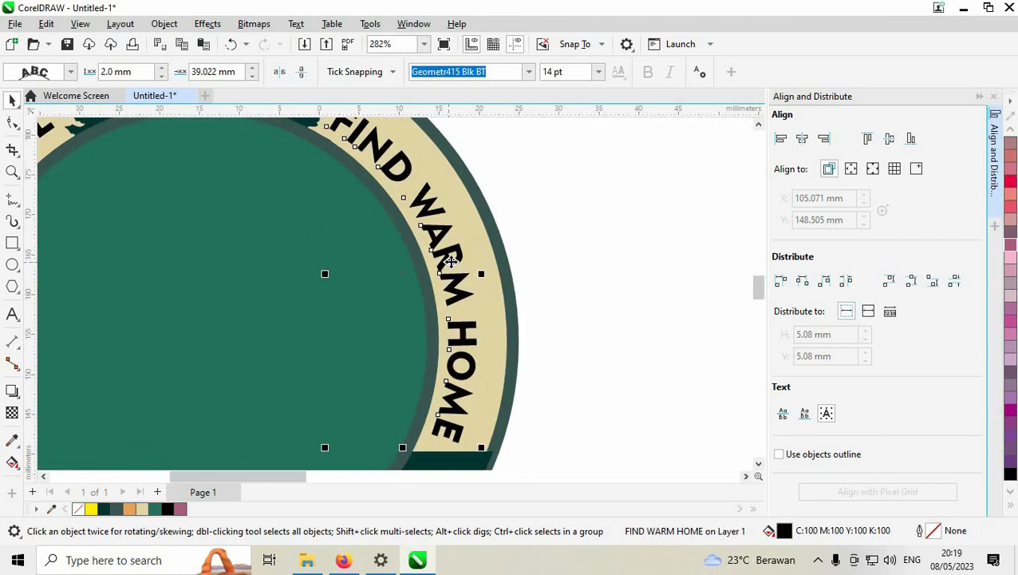
left_click_drag(450, 261, 455, 260)
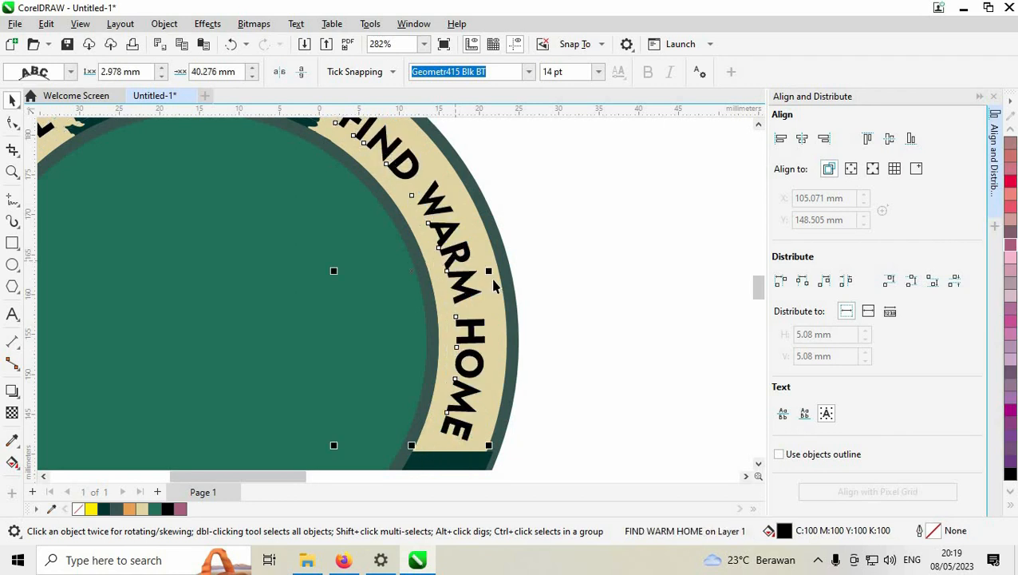
scroll(559, 269, "down", 2)
scroll(568, 269, "down", 1)
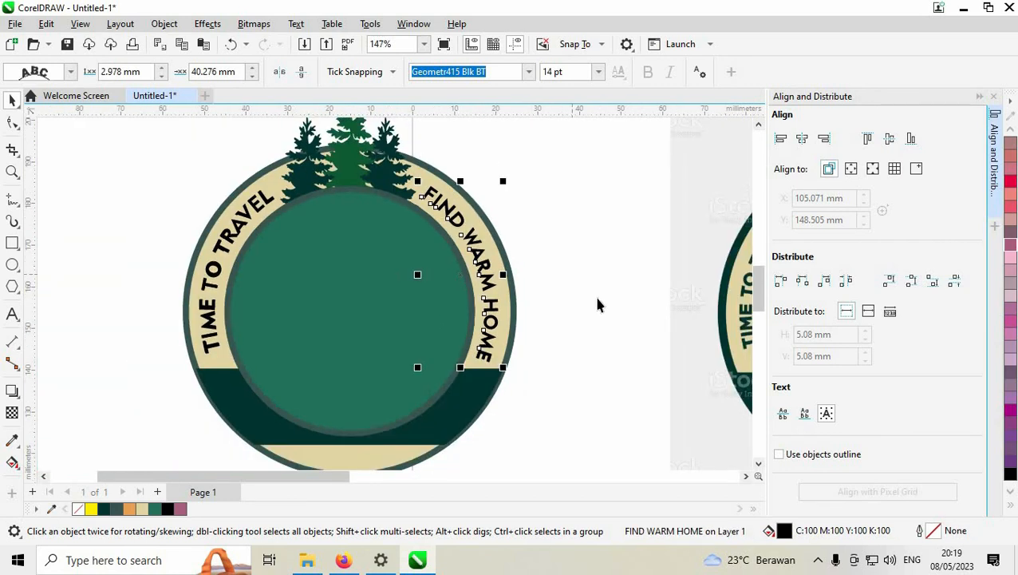
left_click(595, 295)
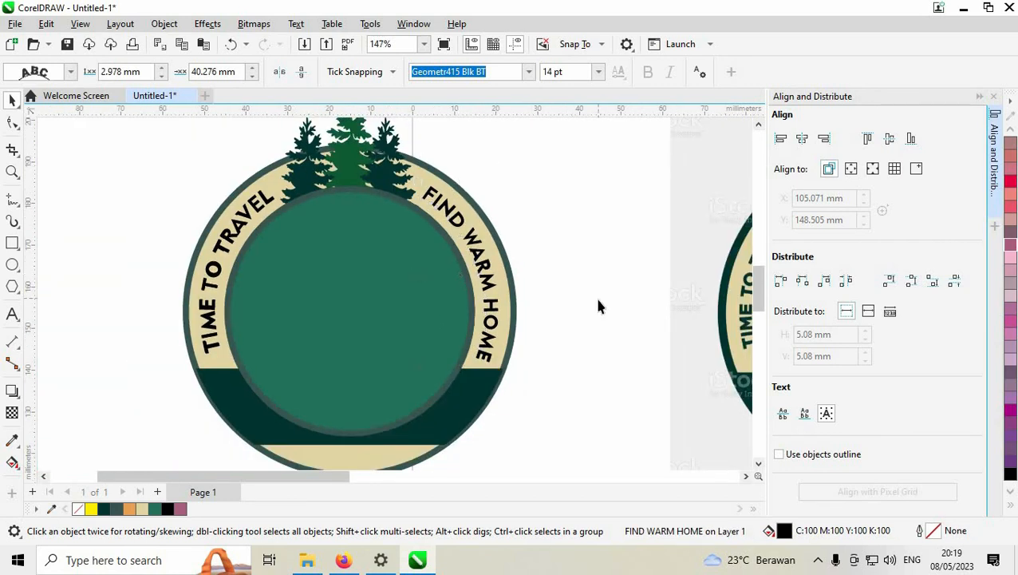
left_click(485, 268)
right_click(485, 268)
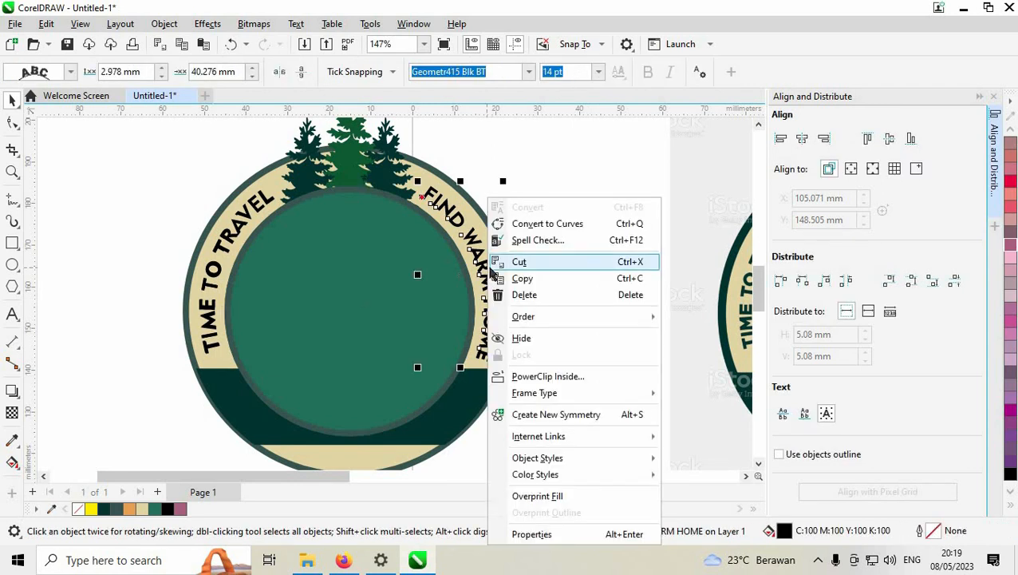
left_click(478, 148)
left_click(449, 212)
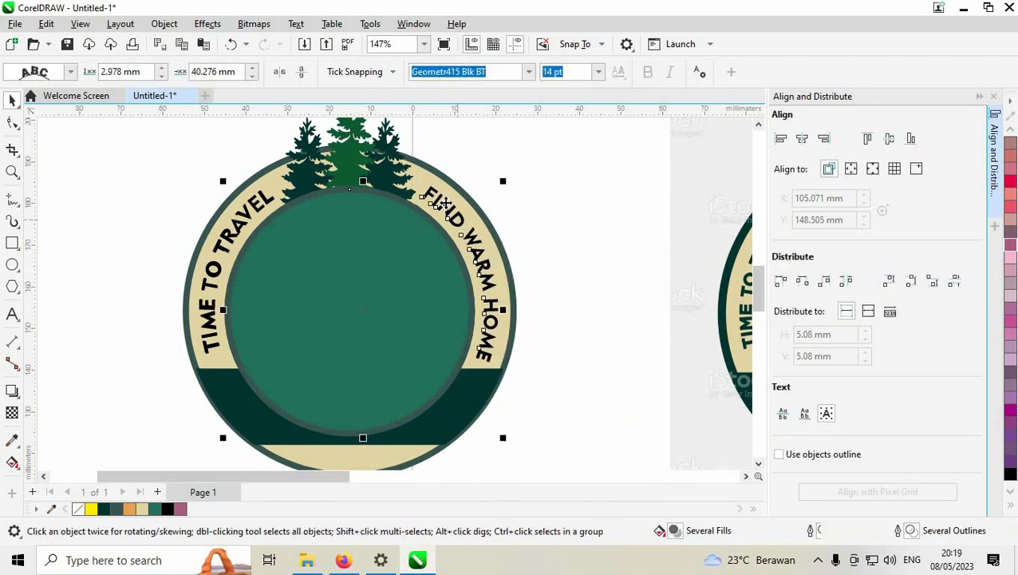
left_click(165, 25)
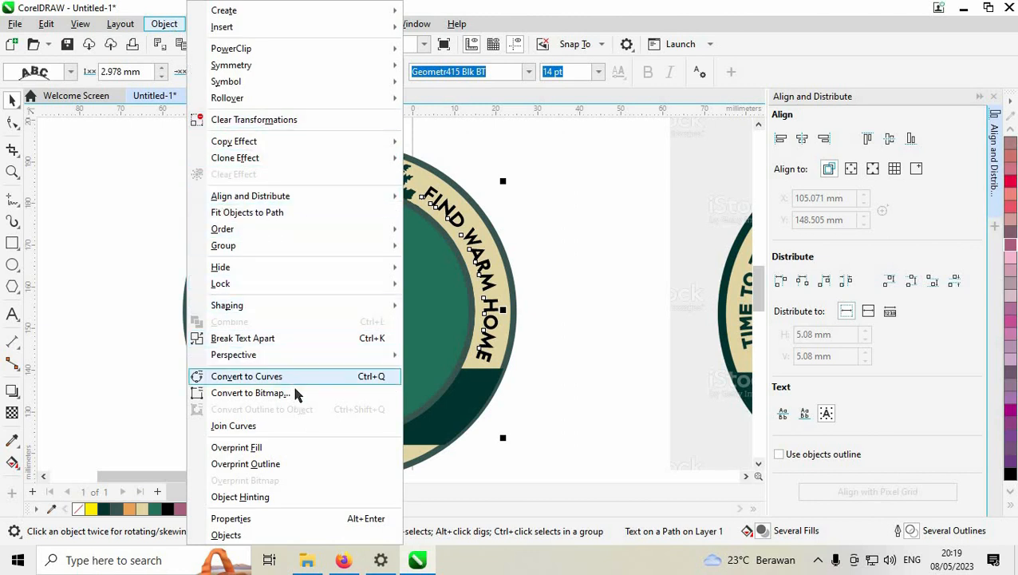
left_click(296, 425)
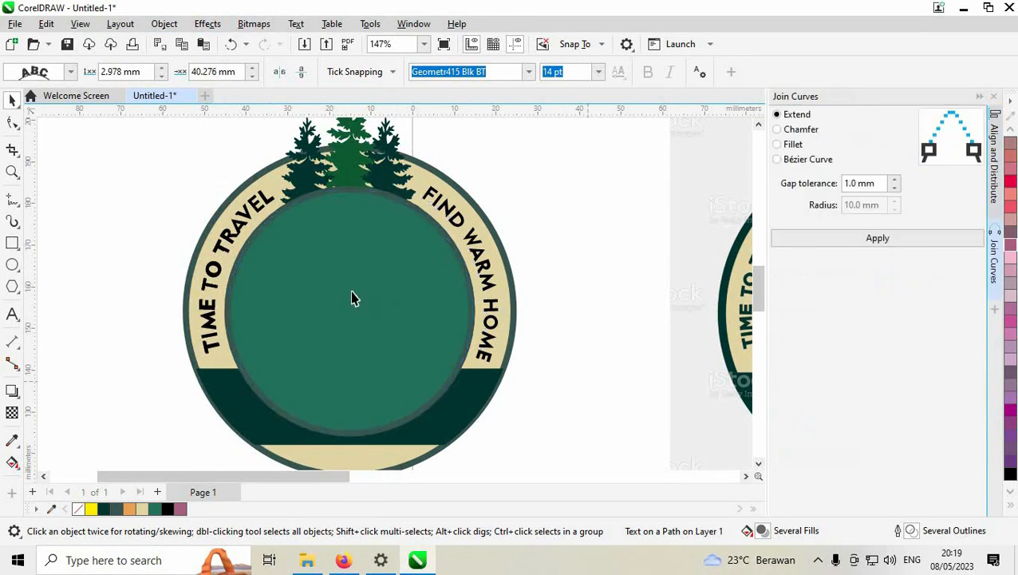
left_click(354, 298)
left_click_drag(369, 304, 564, 337)
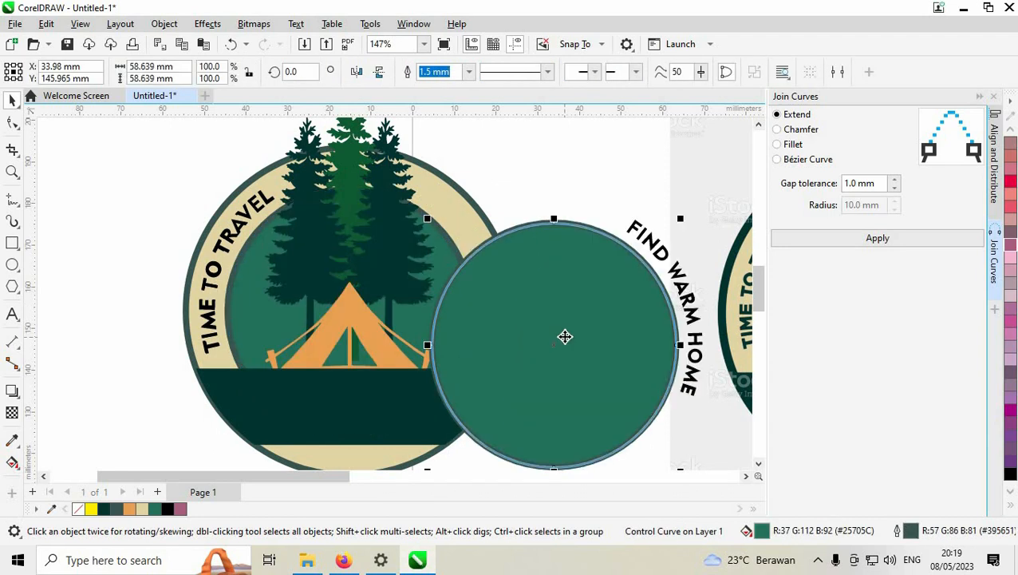
key("ctrl+z")
left_click(563, 337)
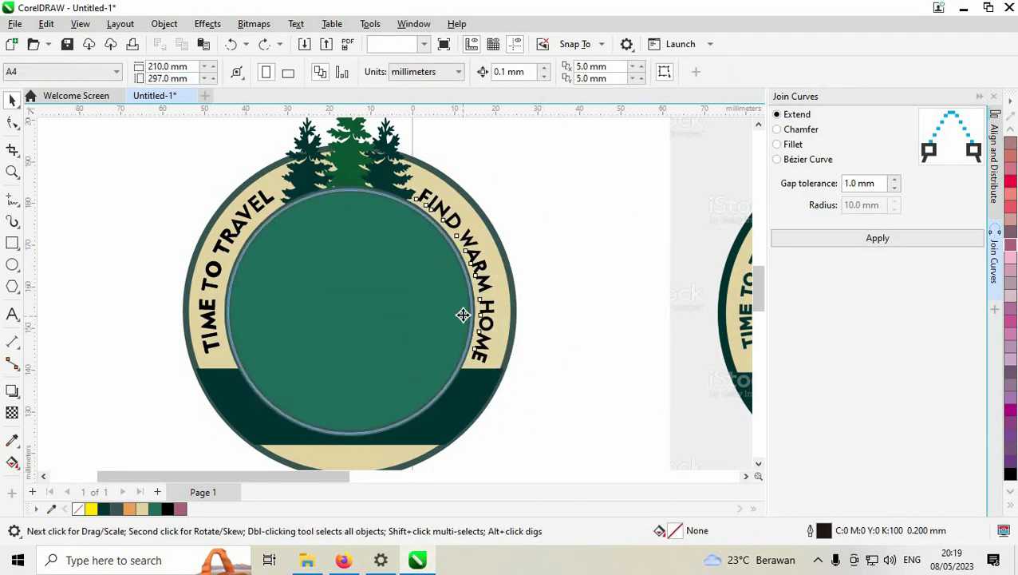
Step: Convert the "FIND WARM HOME" lettering to curves and delete the duplicate green circle covering the trees and tent
left_click(473, 306)
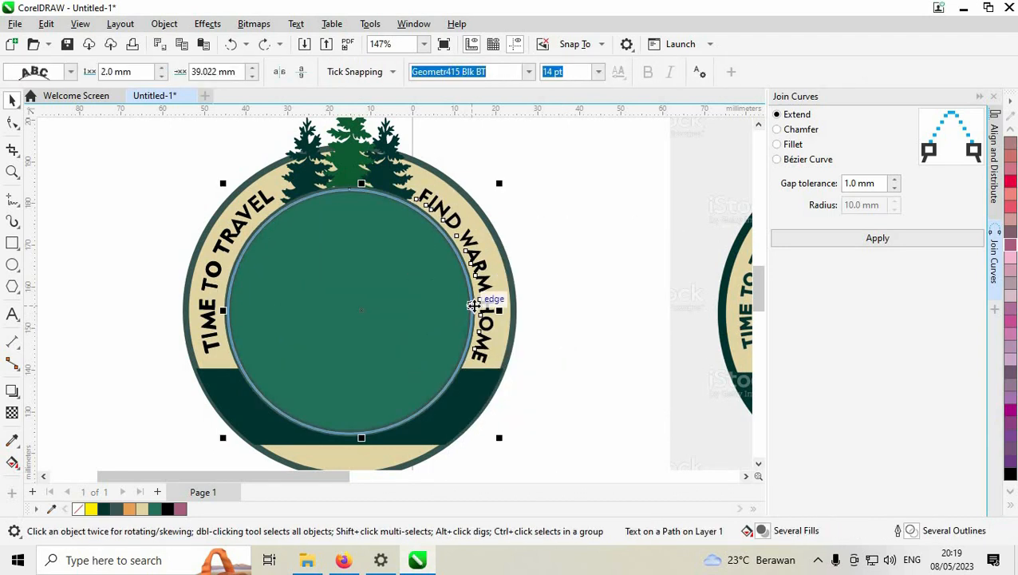
left_click(163, 23)
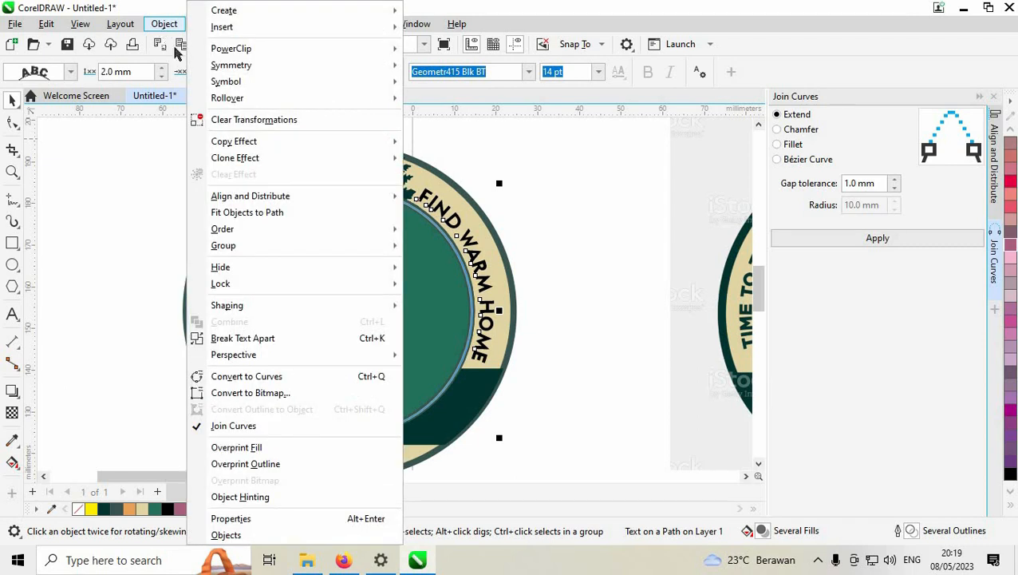
left_click(280, 378)
left_click(455, 328)
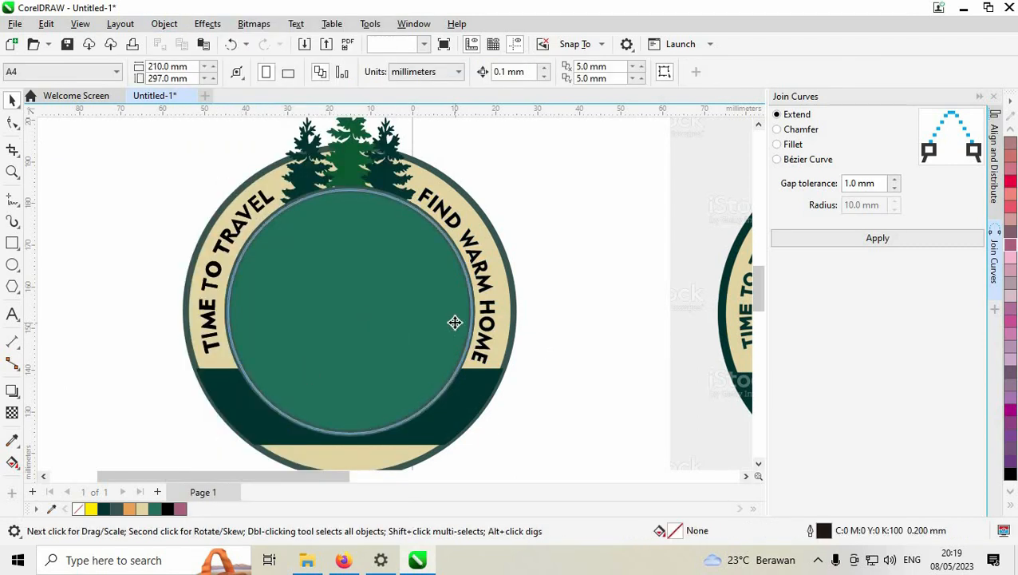
key("Delete")
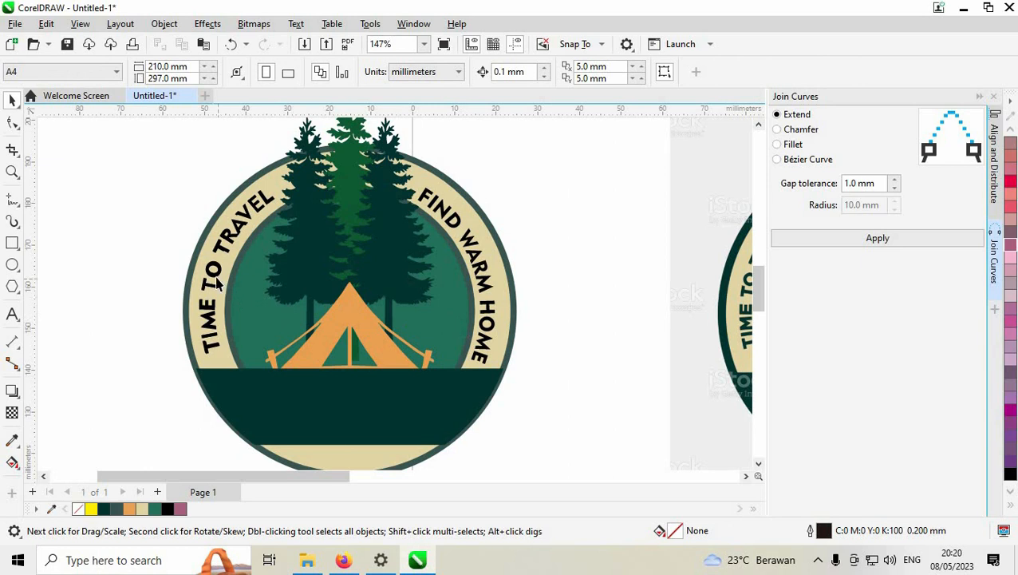
Step: Convert the "TIME TO TRAVEL" lettering on the beige ring to curves
left_click(217, 278)
left_click(218, 279)
left_click(215, 274)
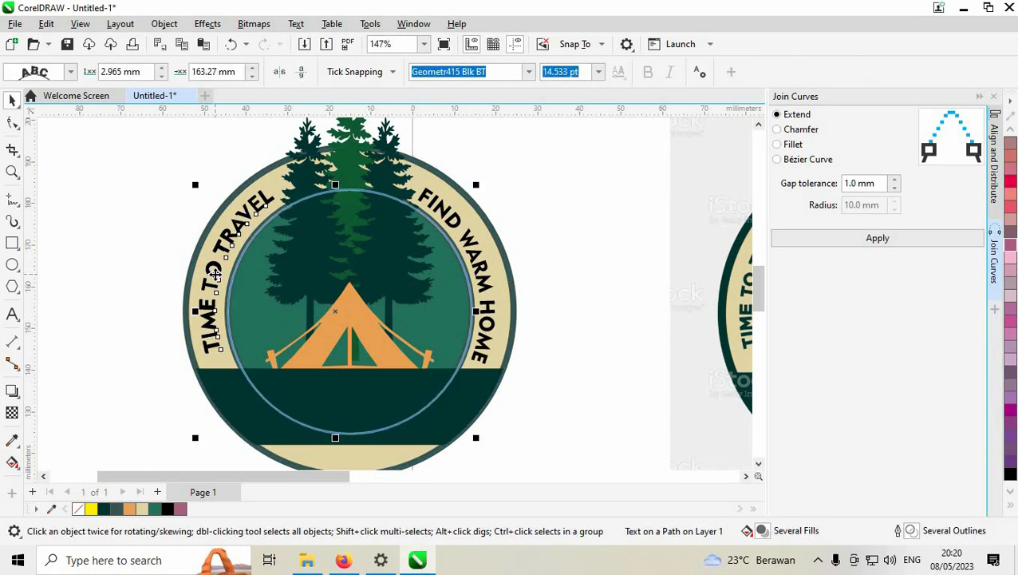
left_click(216, 274)
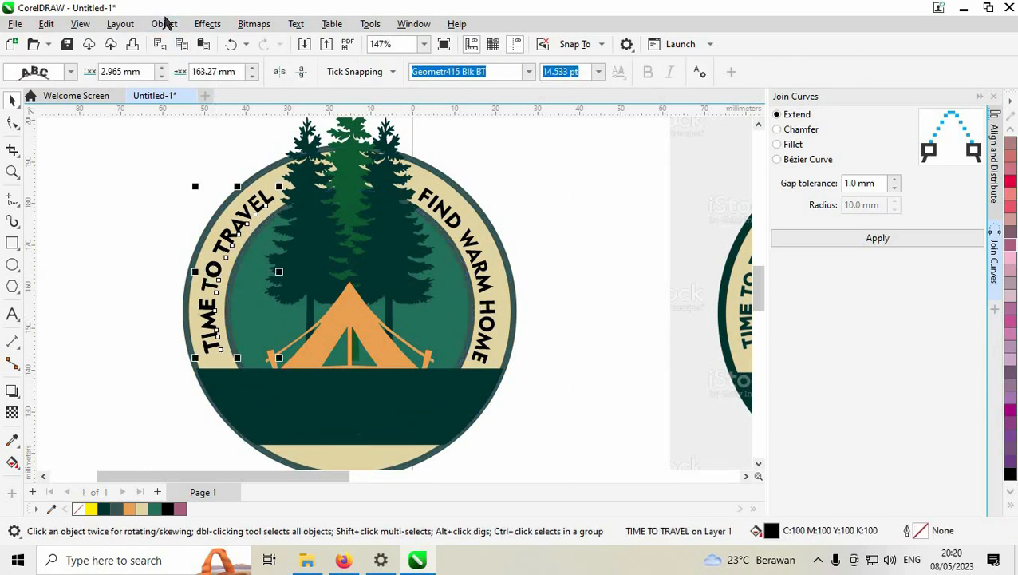
left_click(165, 23)
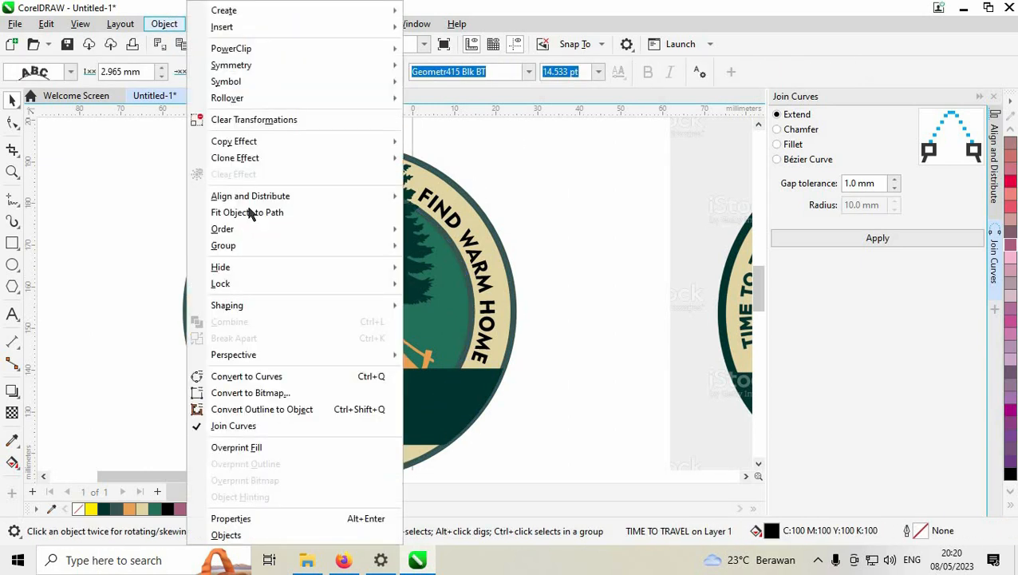
left_click(287, 376)
left_click(603, 357)
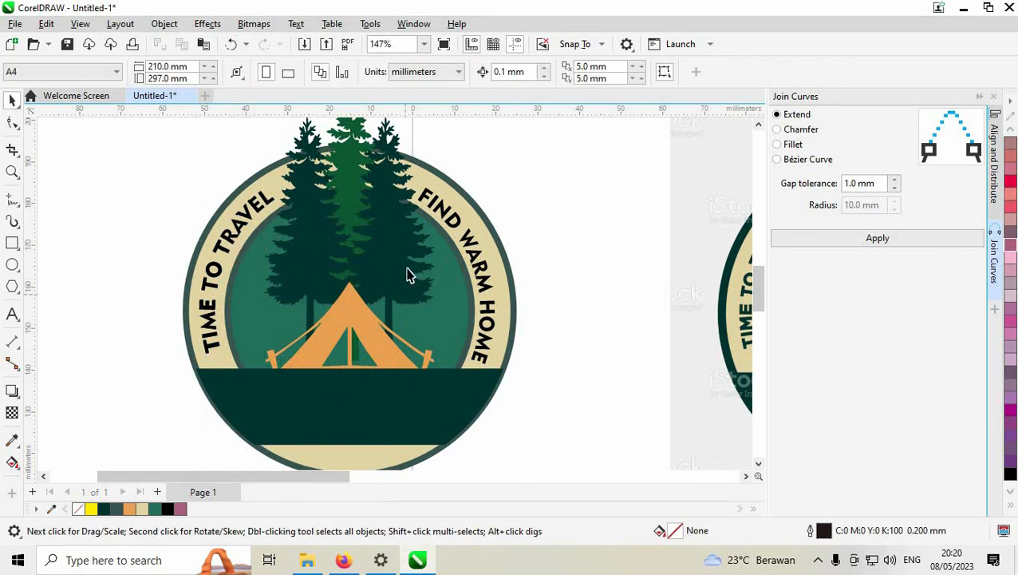
Step: Add the artistic text "OUTDOOR" on the empty area beside the badge's dark green band
scroll(332, 301, "down", 2)
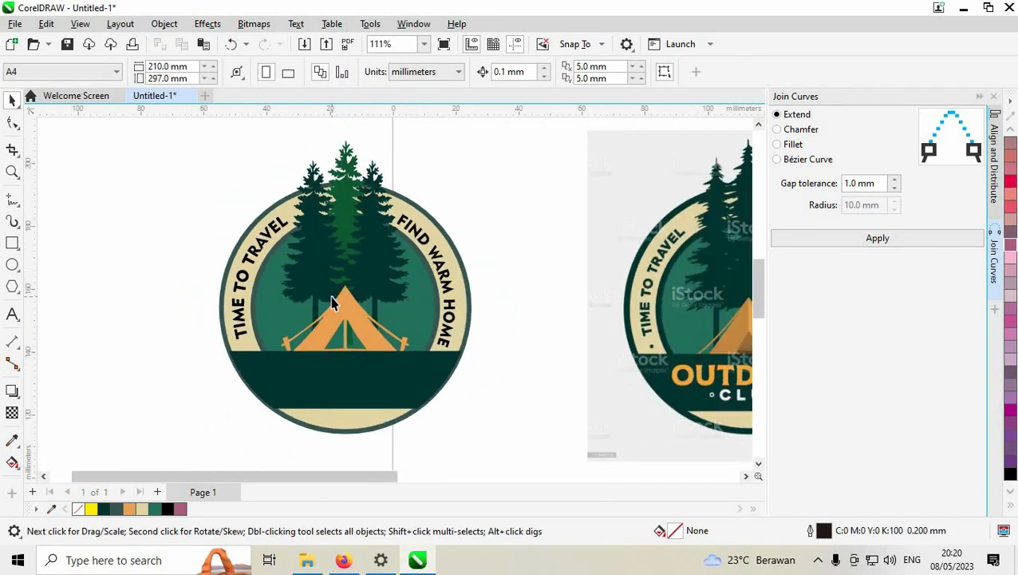
scroll(360, 334, "down", 1)
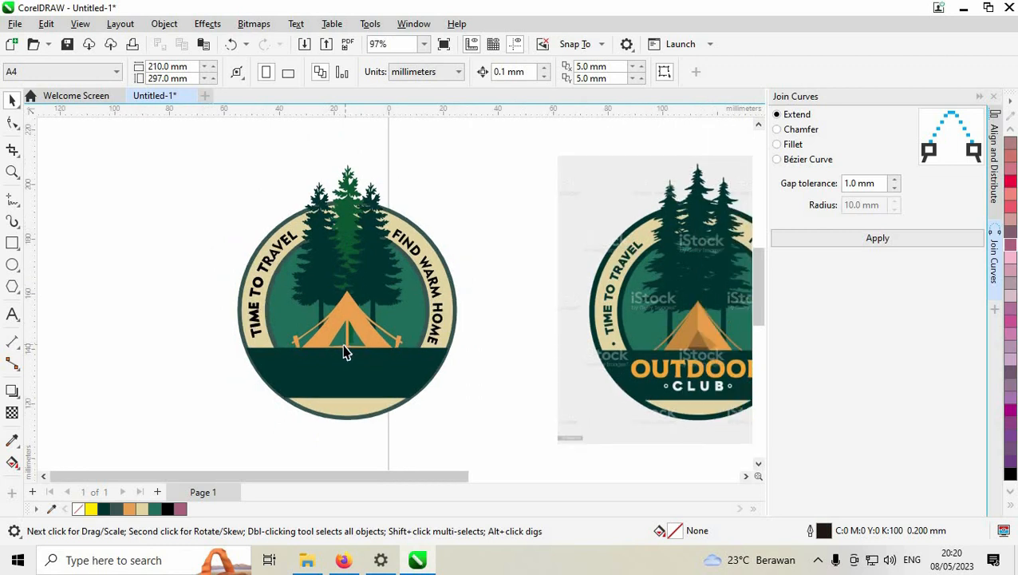
scroll(340, 341, "down", 1)
left_click(12, 171)
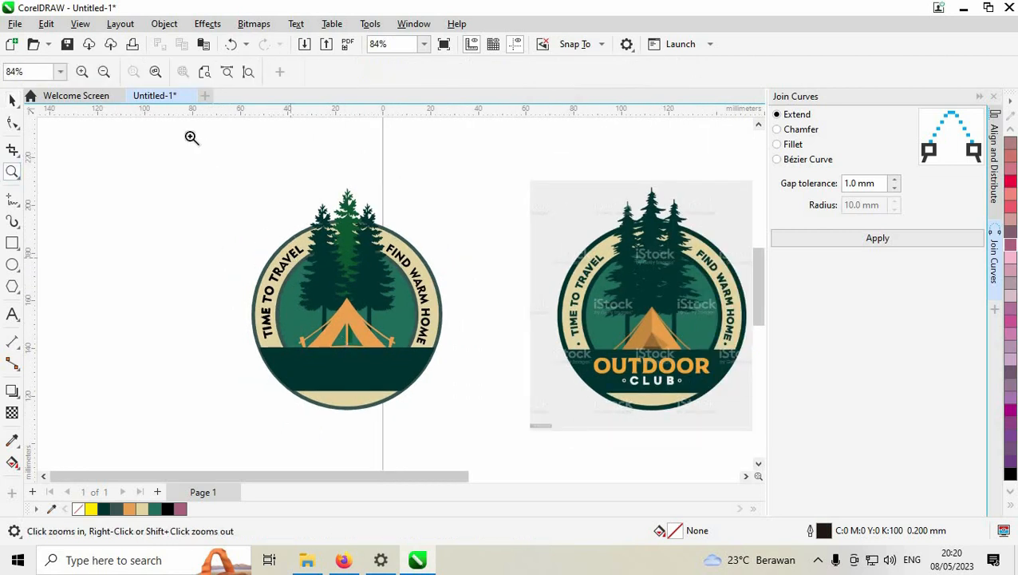
left_click_drag(192, 140, 502, 447)
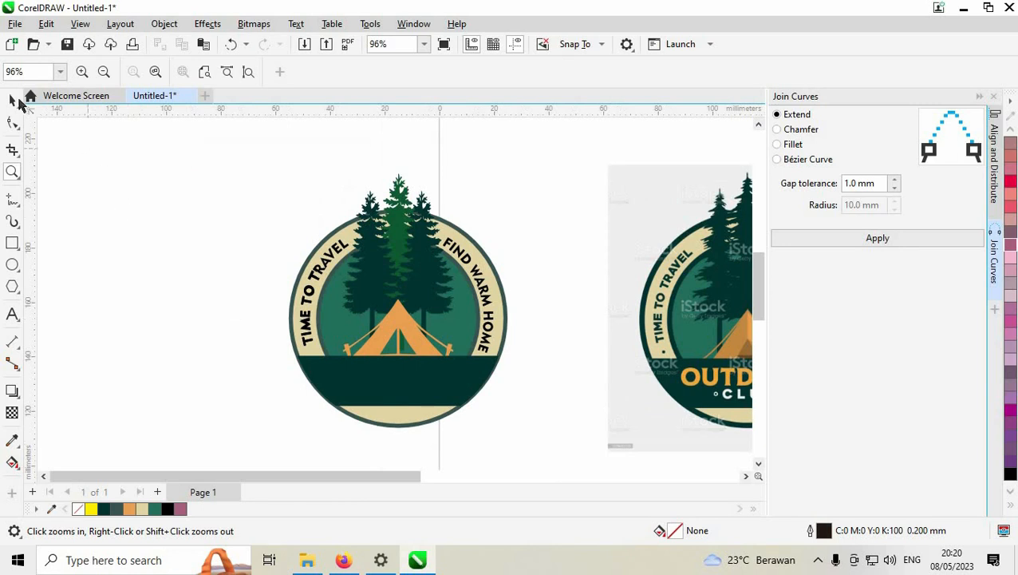
left_click(12, 99)
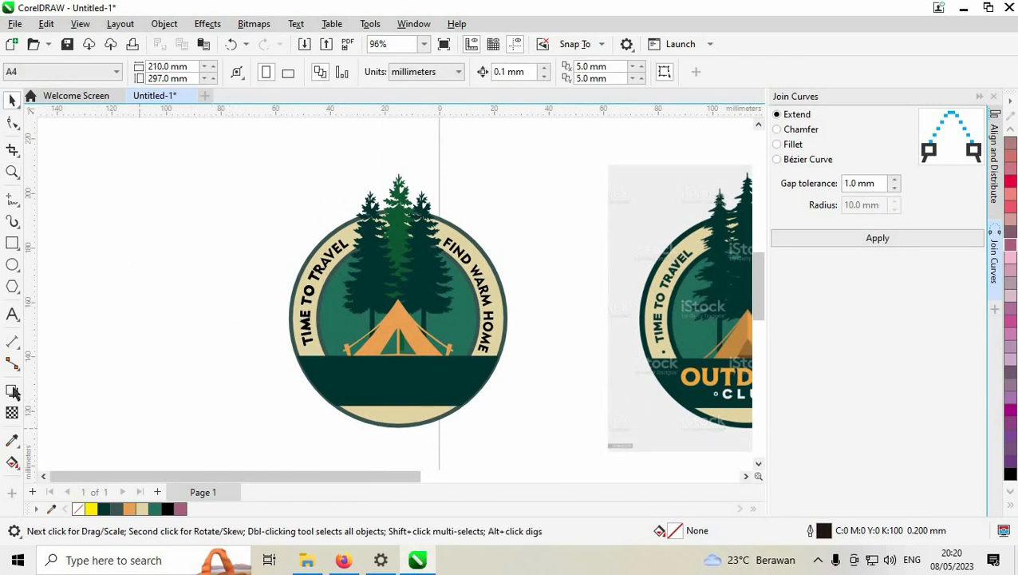
left_click(12, 315)
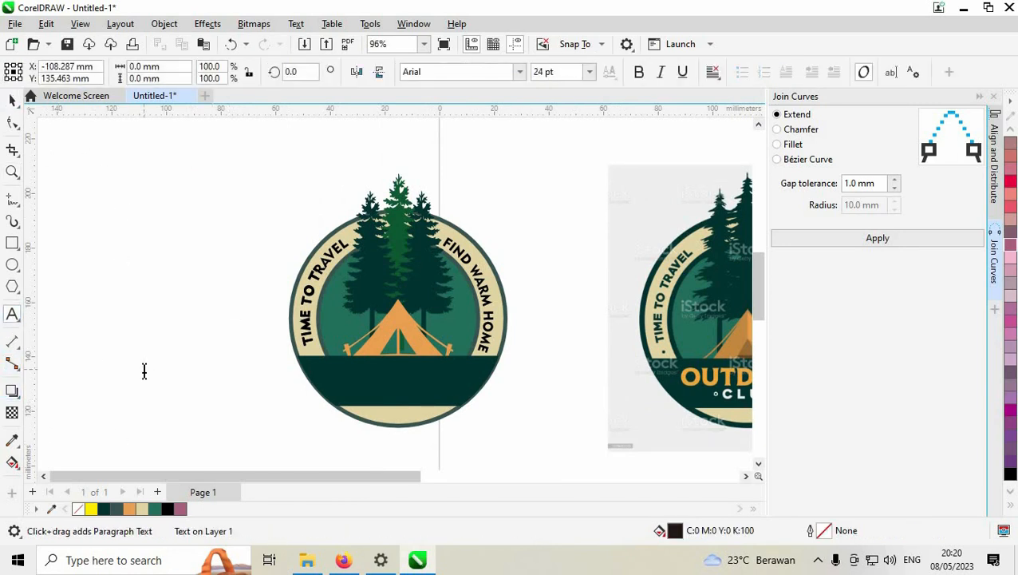
type("OU")
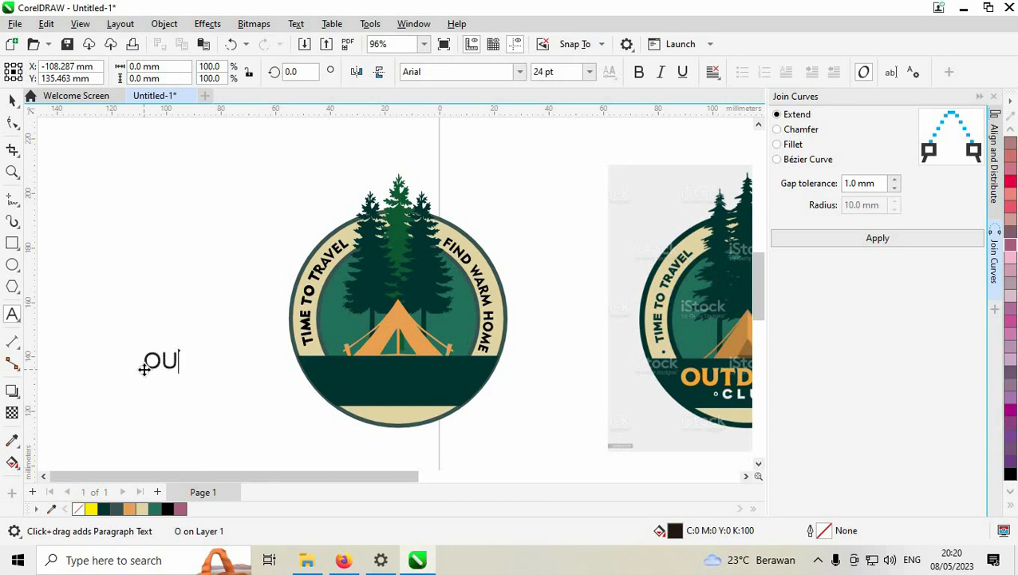
type("TDOOR")
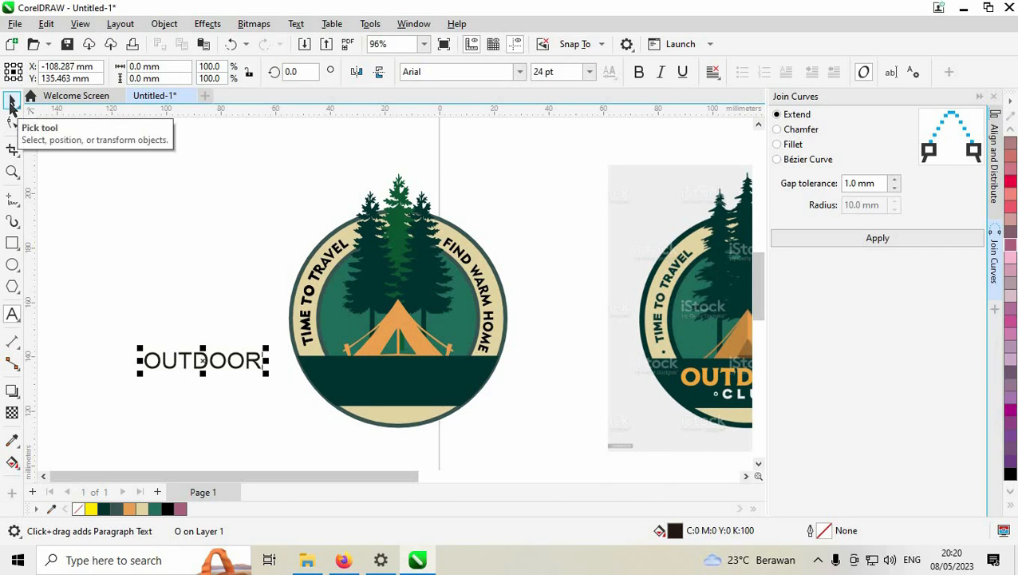
Step: Set the "OUTDOOR" text in the Bauhaus 93 font
left_click(11, 101)
left_click(638, 72)
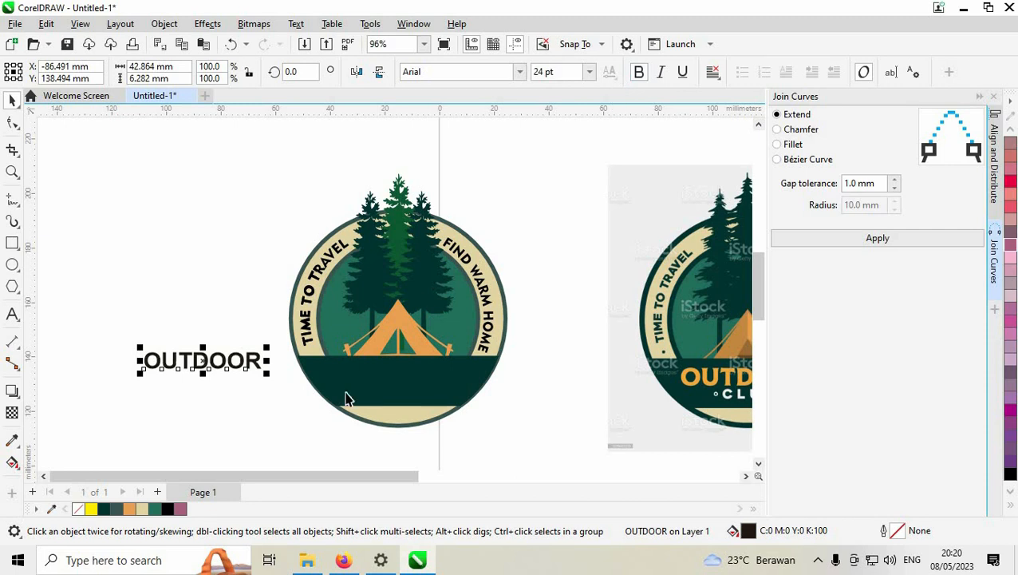
left_click(519, 72)
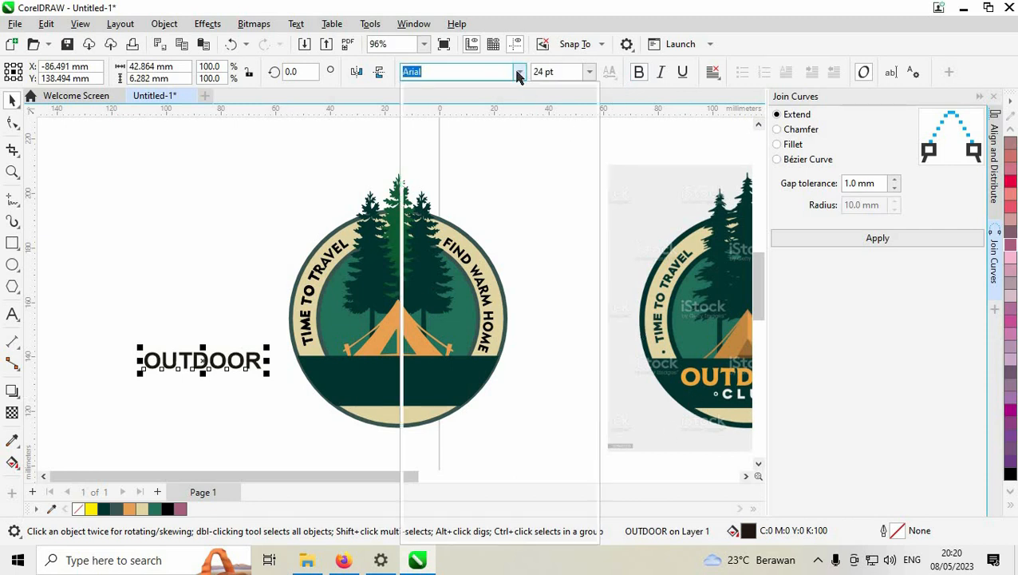
left_click(534, 394)
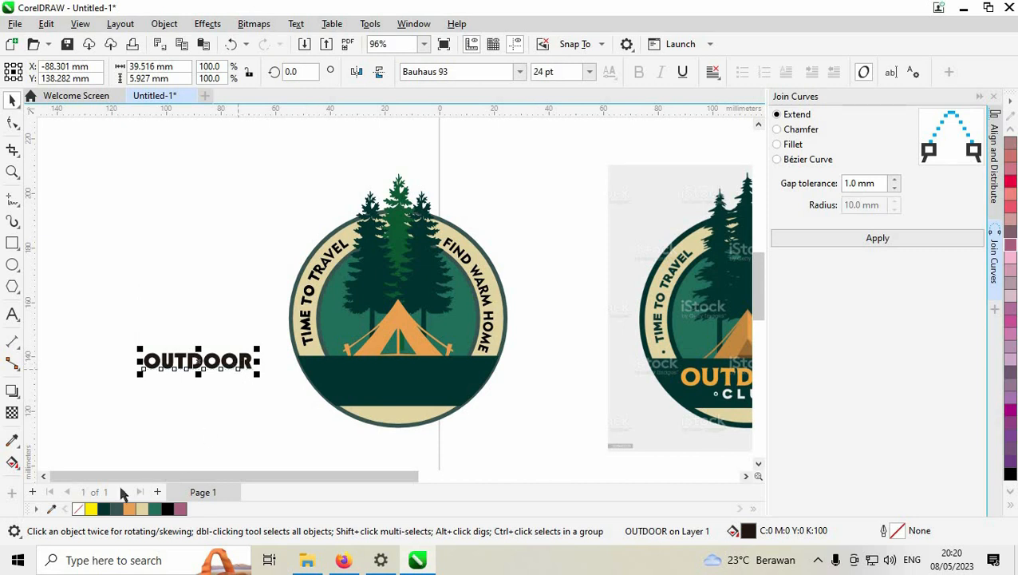
Step: Fill the "OUTDOOR" text with yellow and move it onto the middle of the dark green band
left_click(90, 508)
left_click_drag(196, 368, 409, 380)
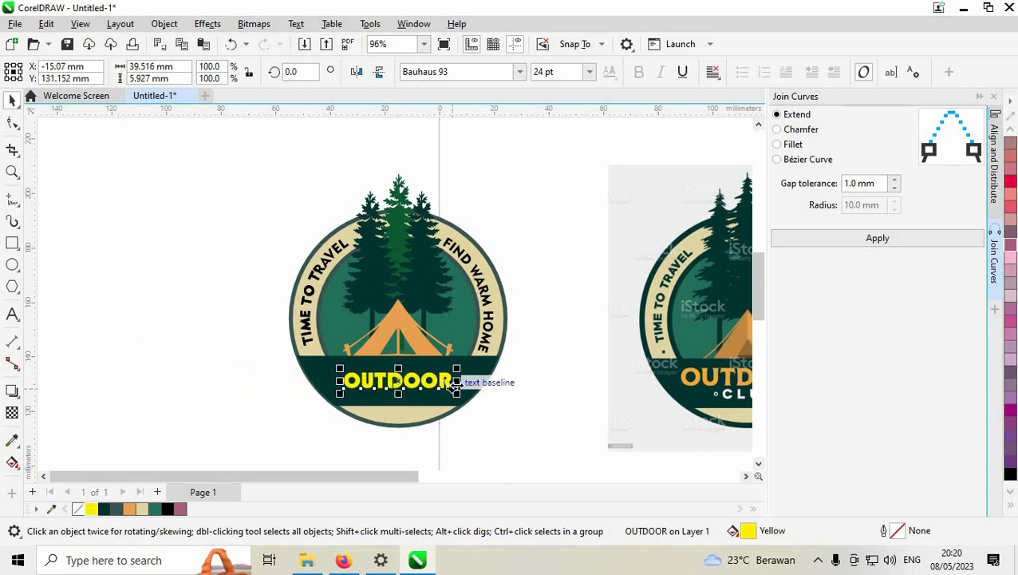
Step: Try a 36 pt font size for "OUTDOOR" and move the enlarged text back inside the dark green band
scroll(455, 385, "up", 2)
scroll(455, 382, "up", 1)
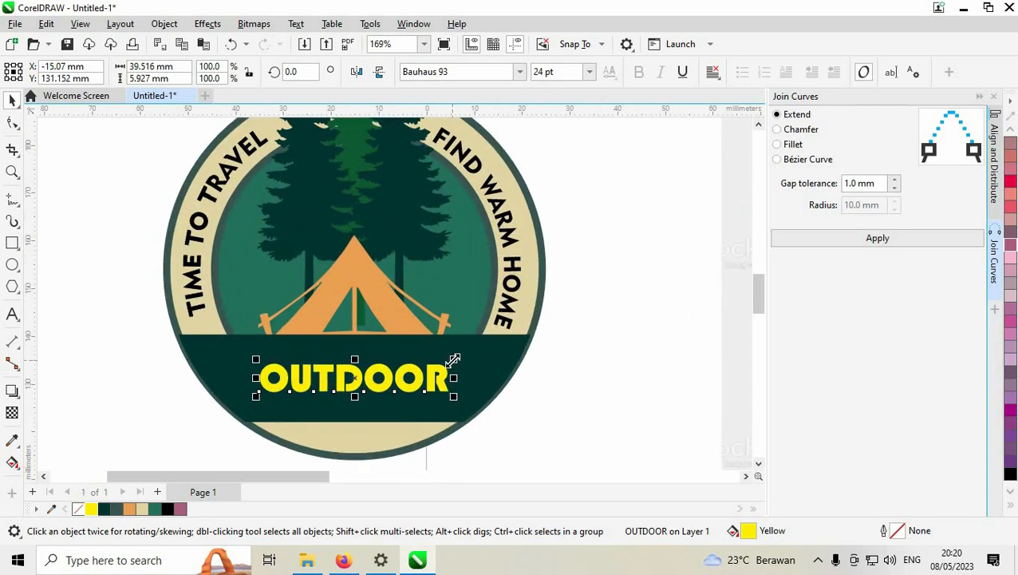
left_click(588, 72)
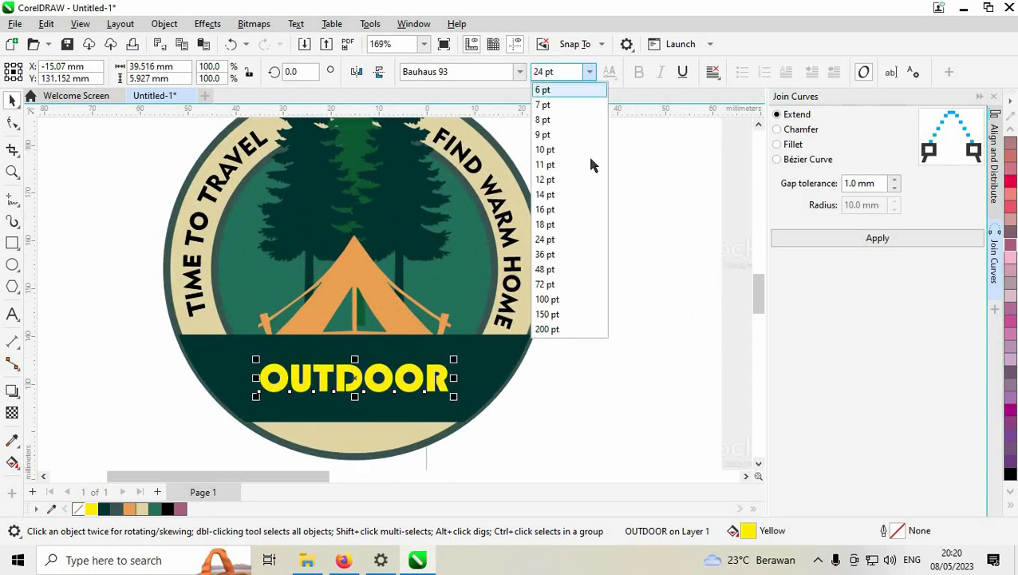
left_click(580, 254)
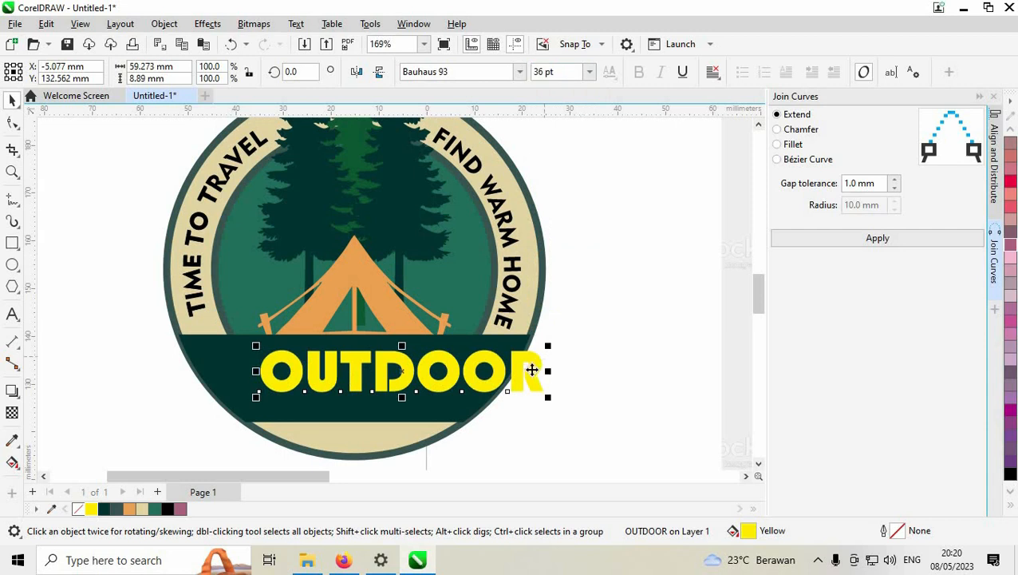
left_click_drag(530, 371, 487, 378)
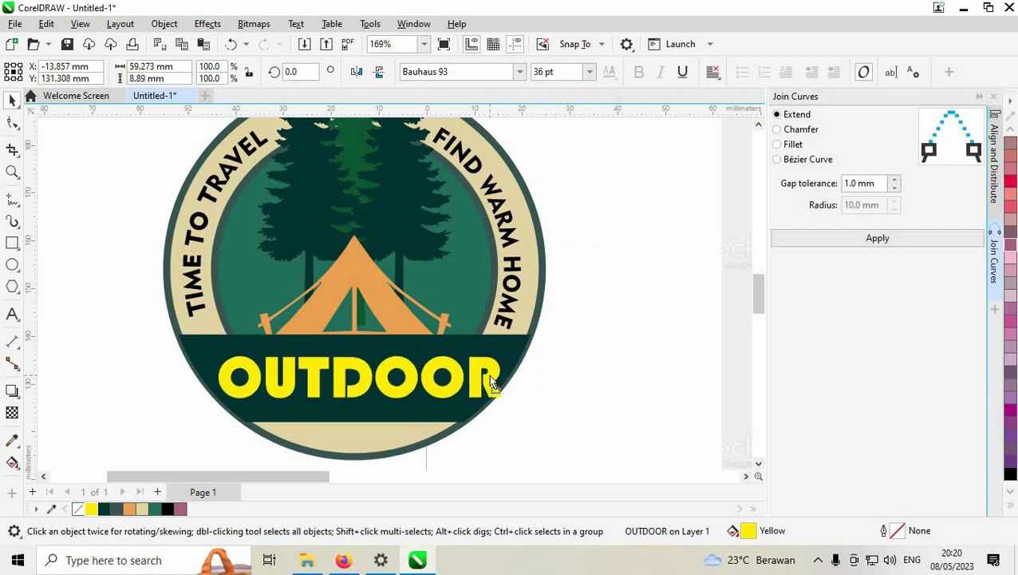
Step: Set the "OUTDOOR" text's font size to 30 pt and center it across the dark green band
left_click(588, 72)
type("3")
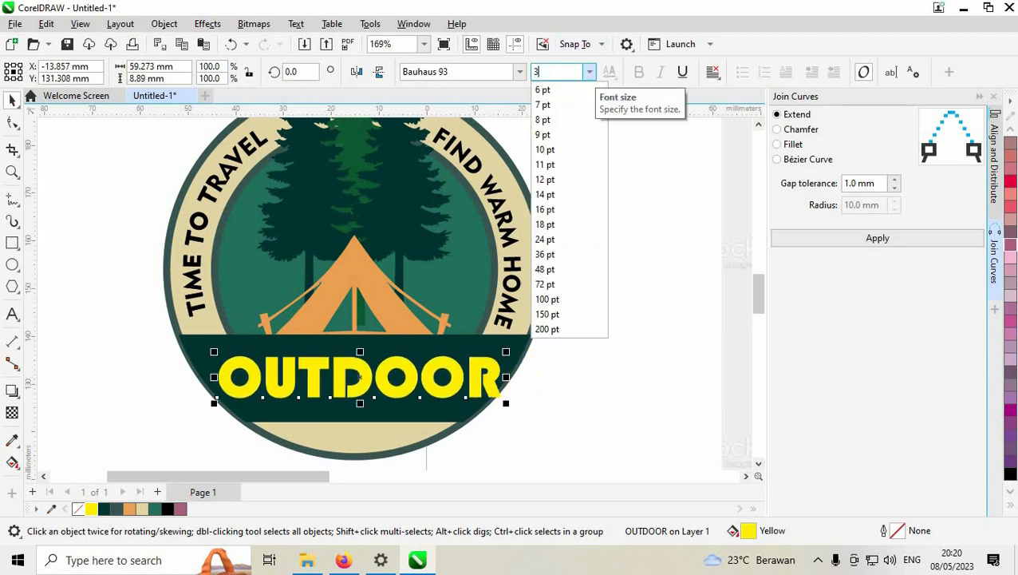
type("0")
key("Return")
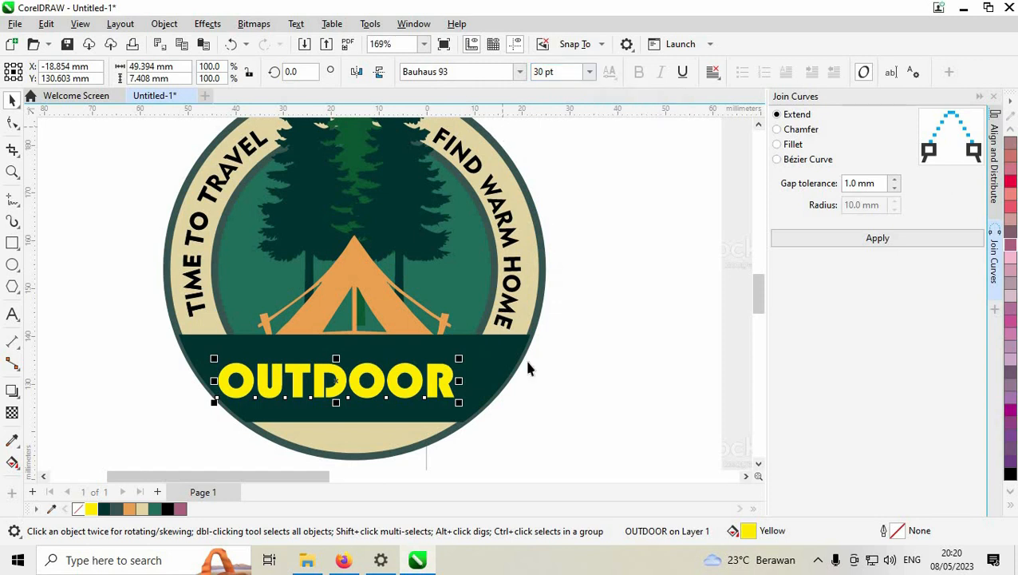
left_click(422, 447)
left_click_drag(394, 392, 409, 389)
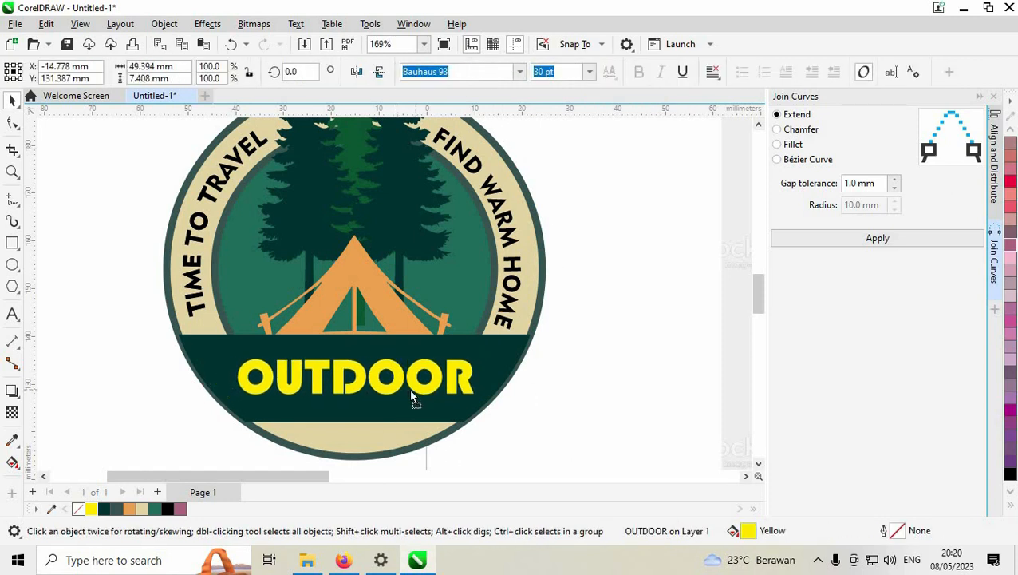
key("Right")
key("Right")
key("Right")
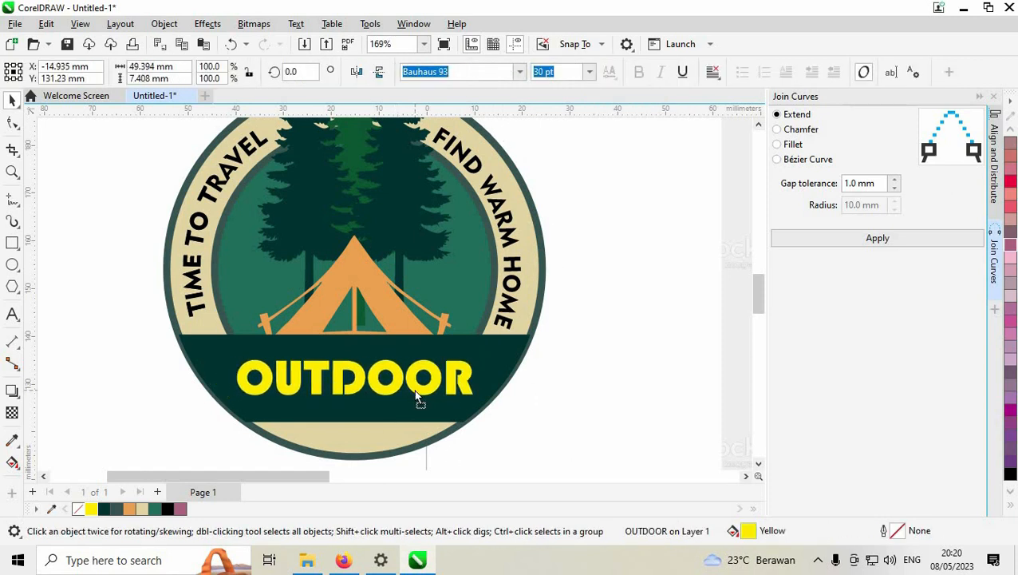
Step: Stretch the "OUTDOOR" text vertically to about 9.5 mm tall and shift it slightly down within the dark green band
left_click(371, 382)
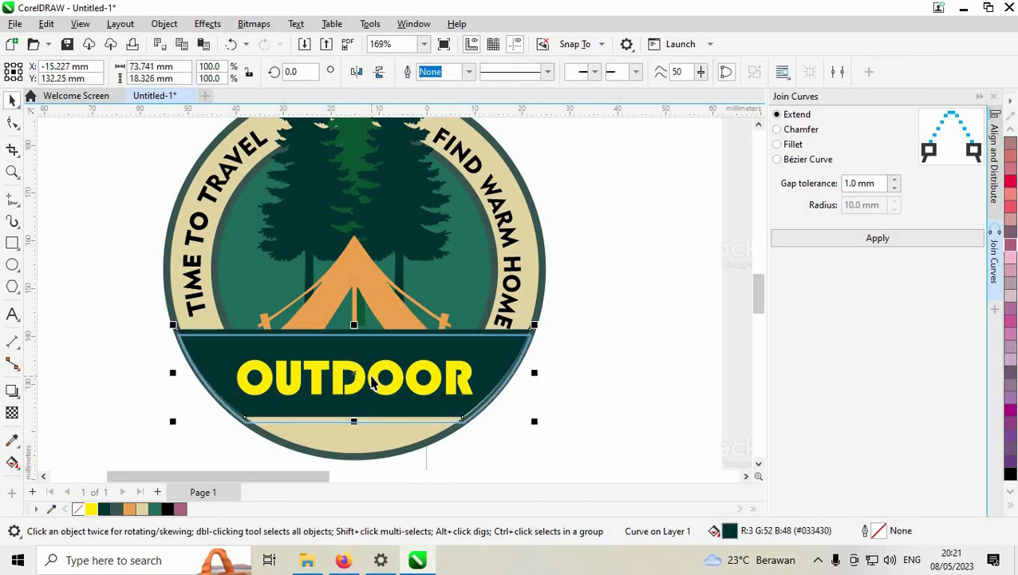
left_click(358, 365)
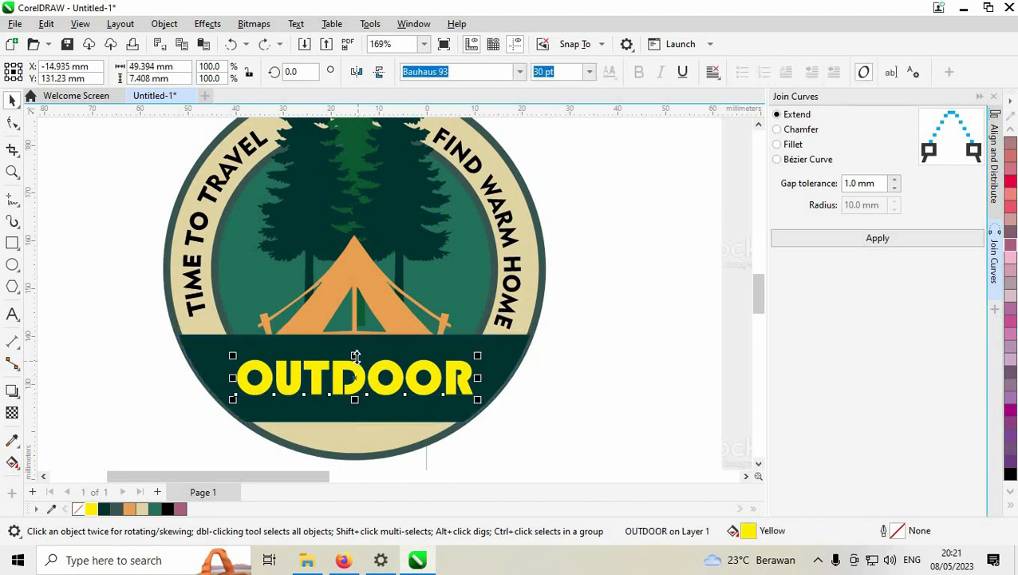
left_click_drag(355, 355, 355, 346)
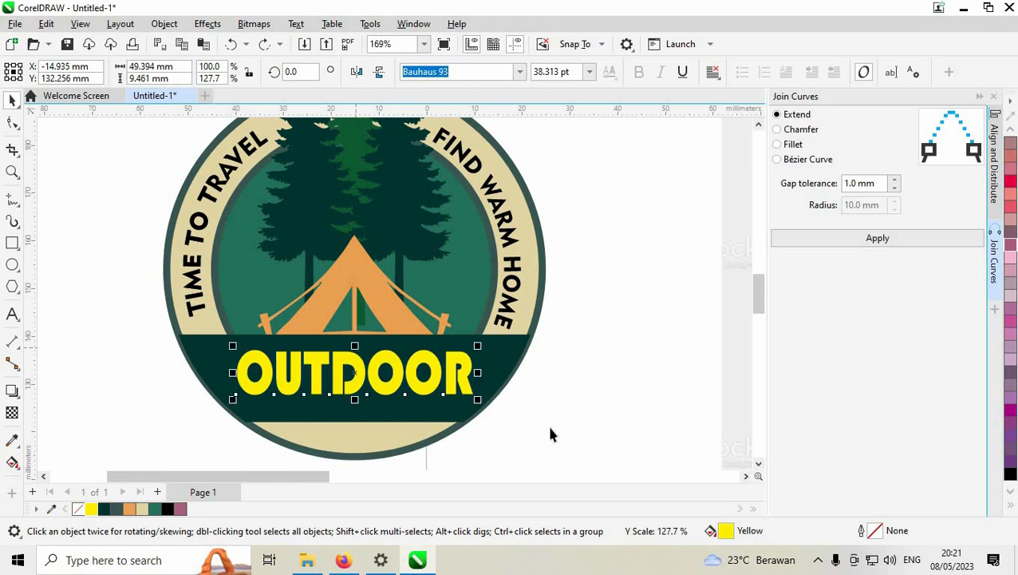
key("Escape")
left_click_drag(391, 398, 390, 404)
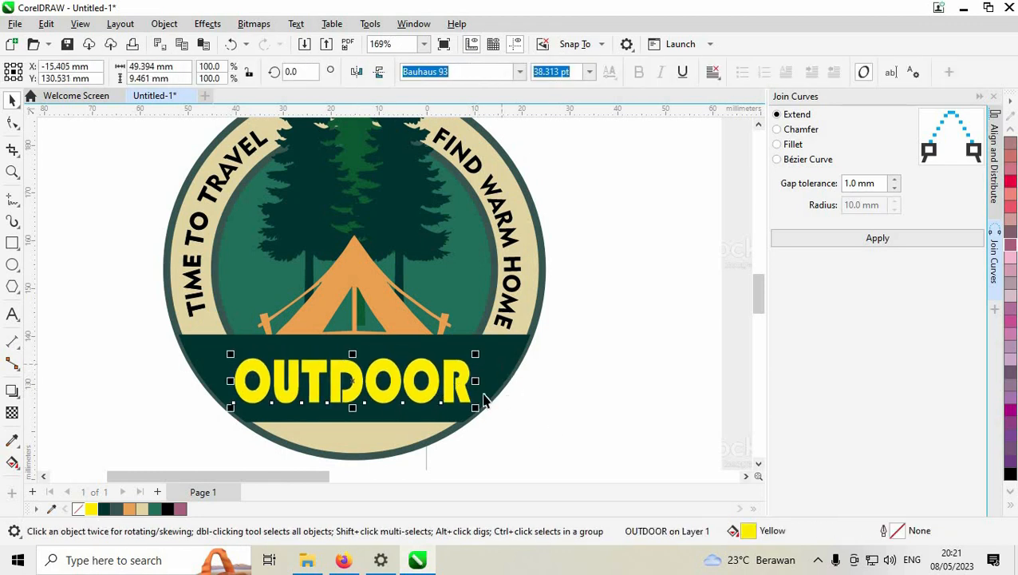
Step: Try to align the horizontal centers of all the badge objects at once
scroll(484, 399, "down", 3)
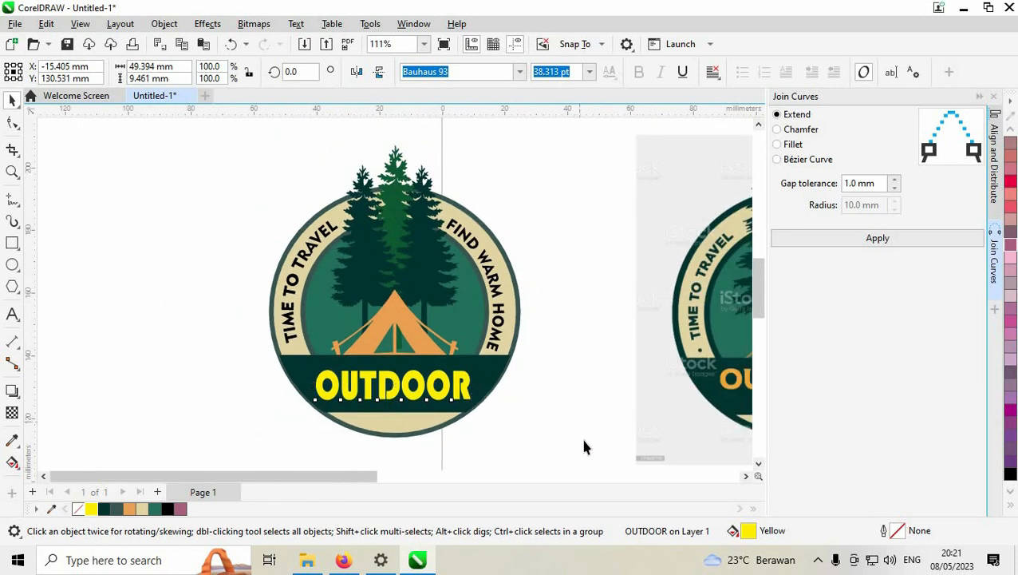
left_click_drag(583, 447, 186, 131)
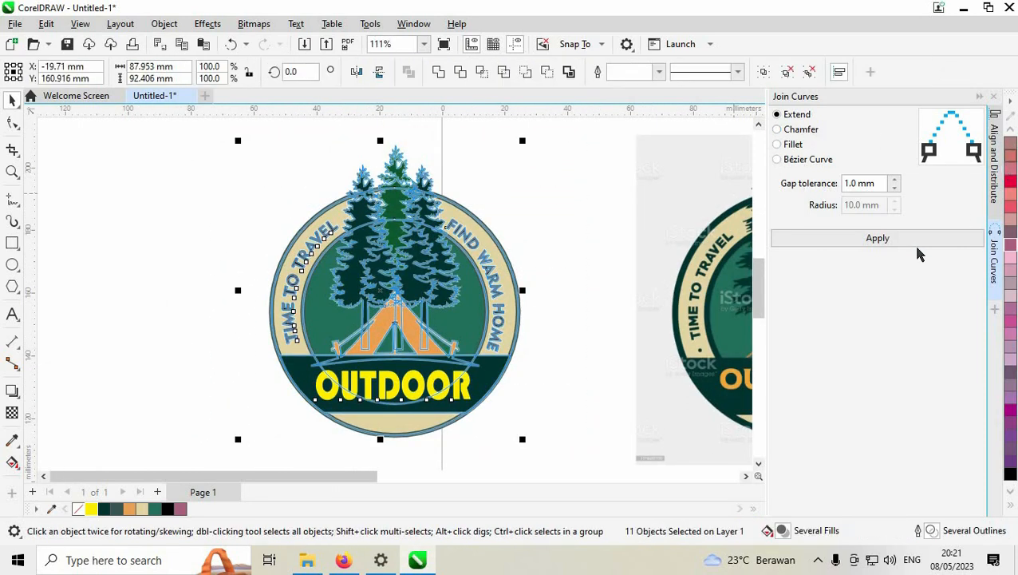
left_click(980, 97)
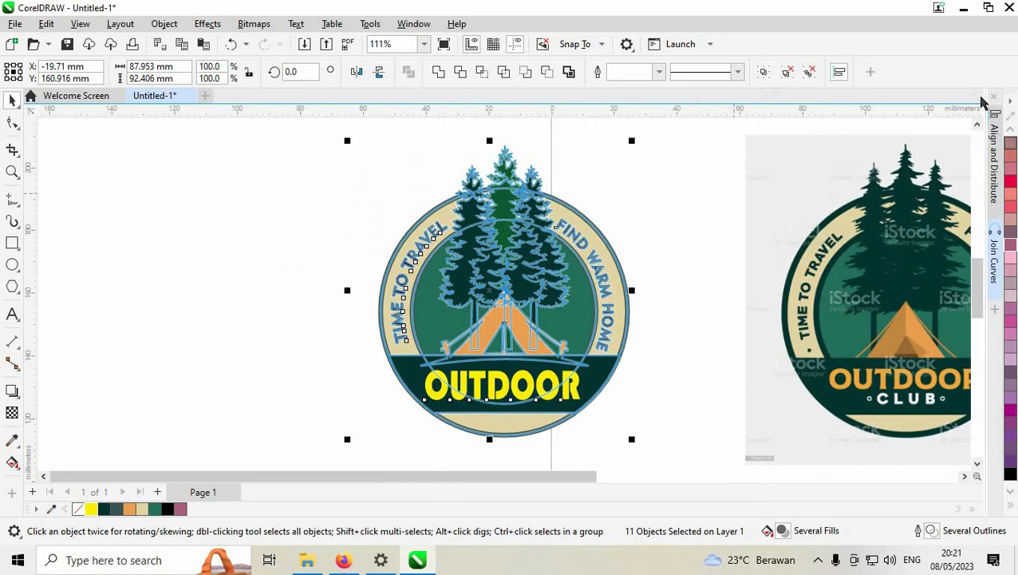
left_click(994, 131)
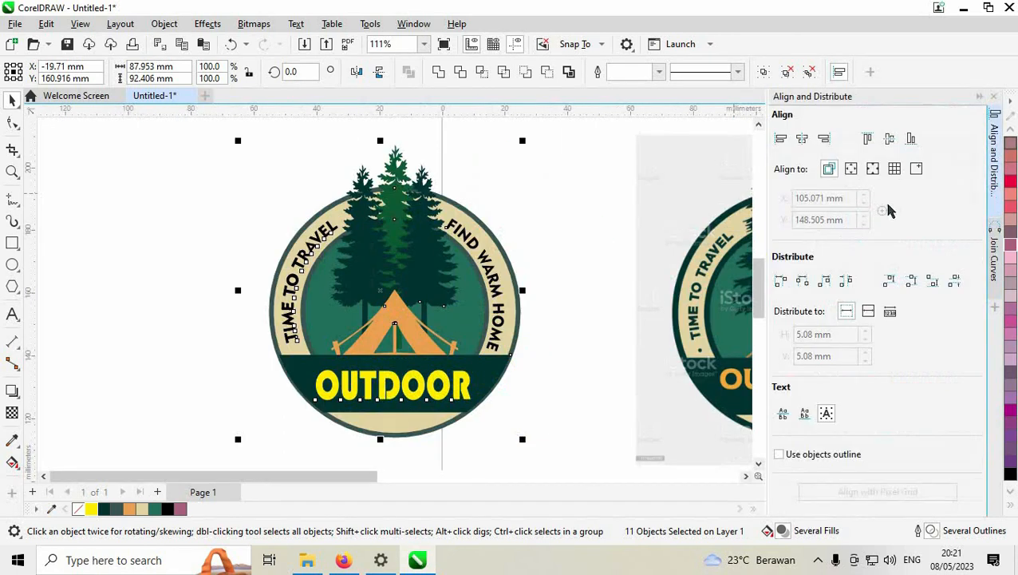
left_click(802, 139)
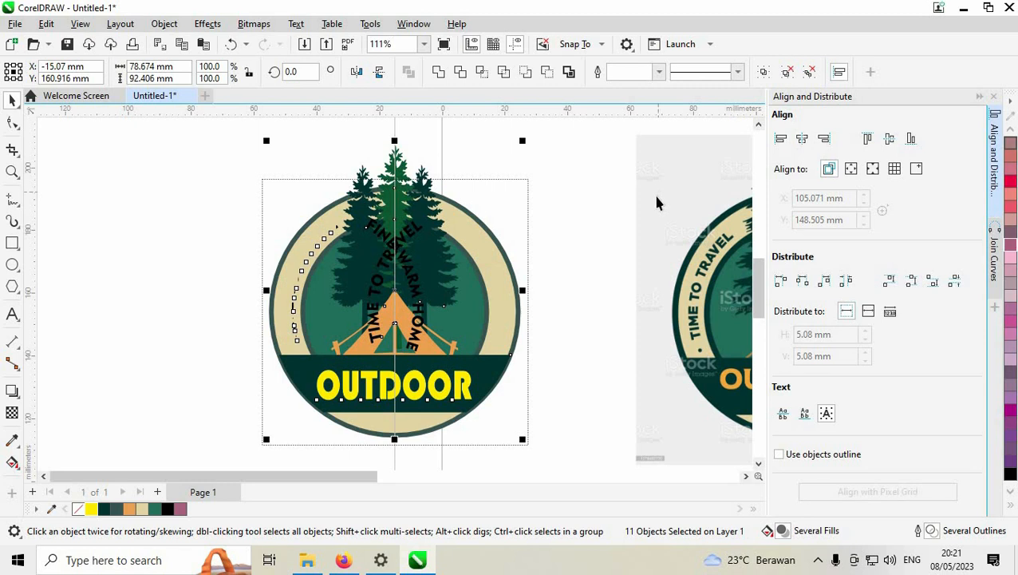
key("ctrl+z")
key("Escape")
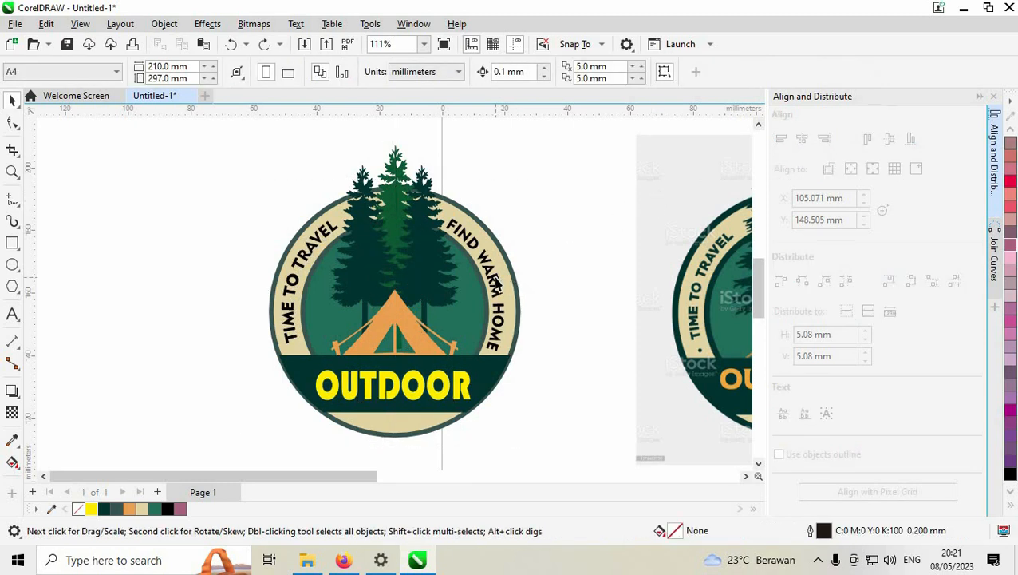
Step: Group the two curved texts, and align the horizontal centers of all the badge objects
left_click(495, 284)
left_click(301, 265, "shift")
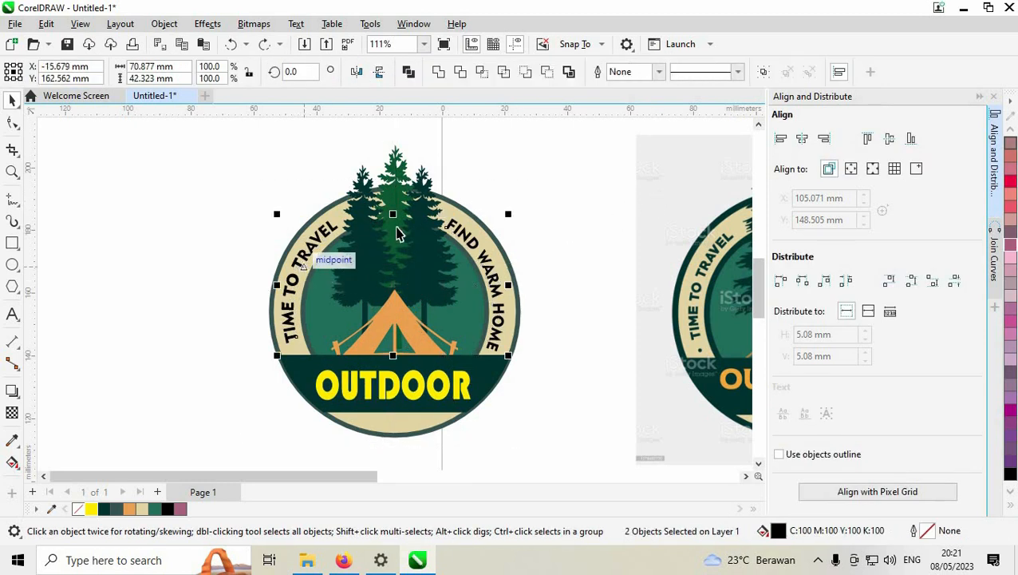
left_click(762, 73)
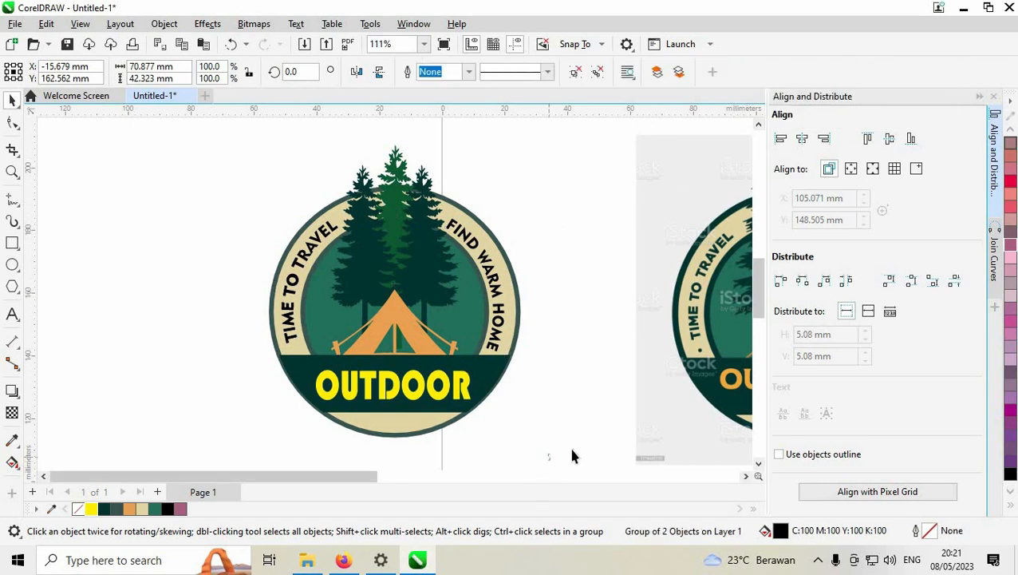
left_click_drag(568, 447, 194, 112)
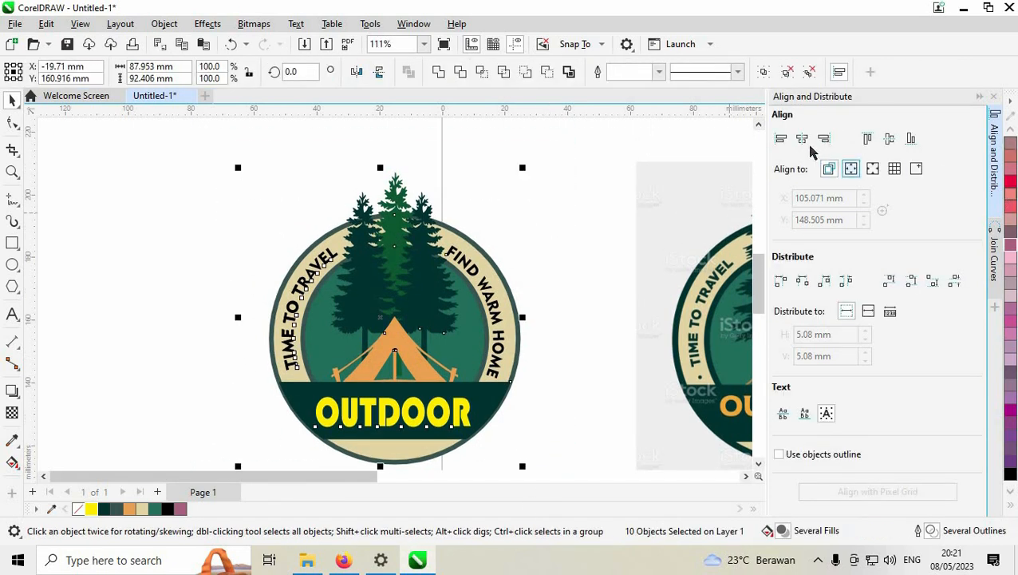
left_click(802, 139)
left_click(582, 227)
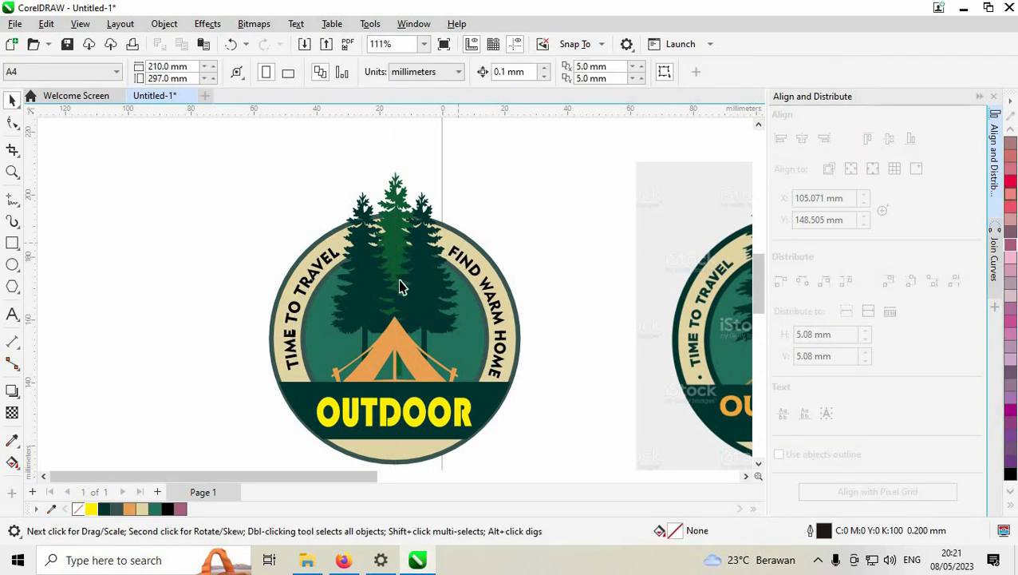
Step: Unlock the reference image beside the badge and delete it
scroll(264, 234, "down", 2)
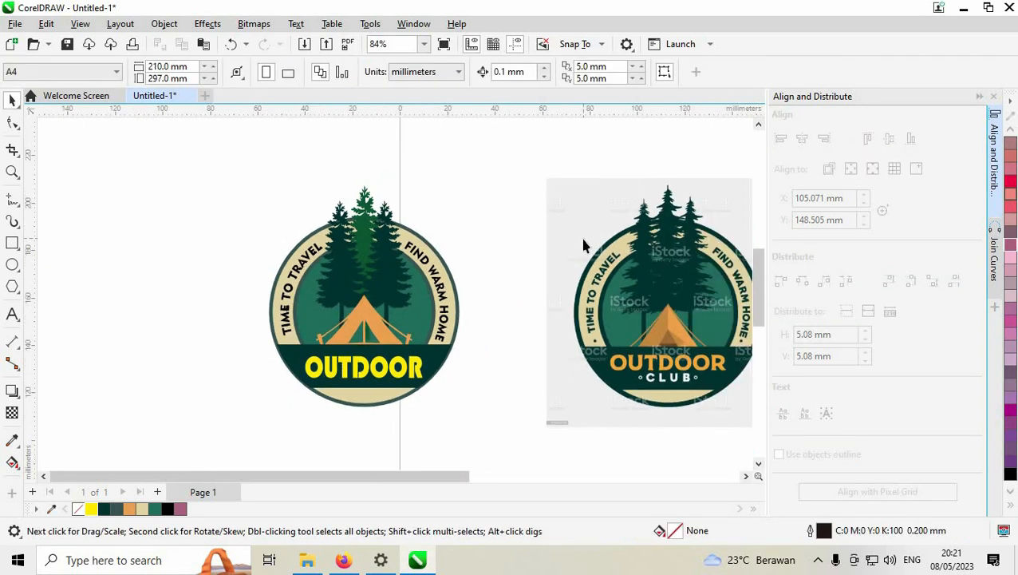
left_click(172, 27)
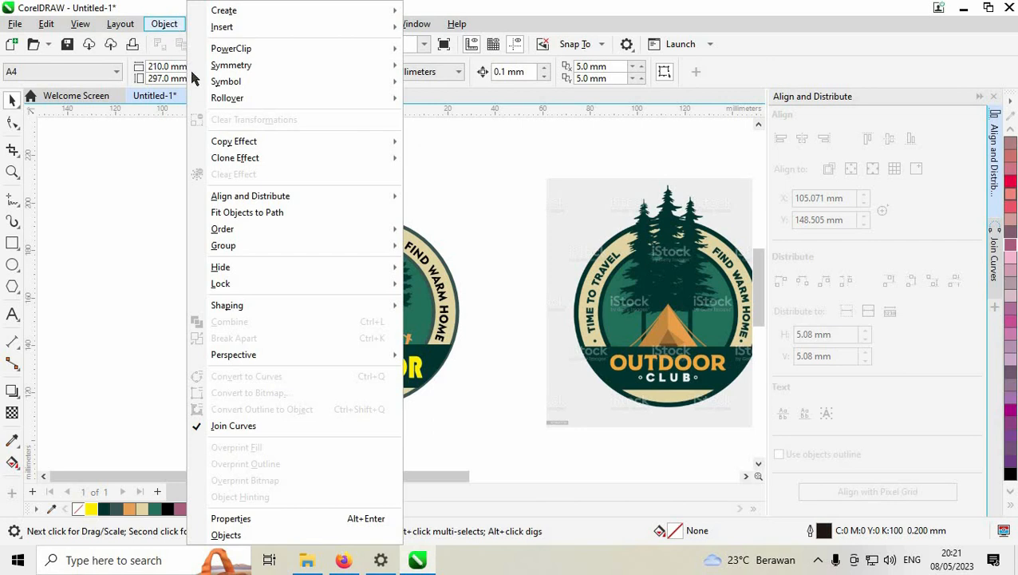
mouse_move(257, 283)
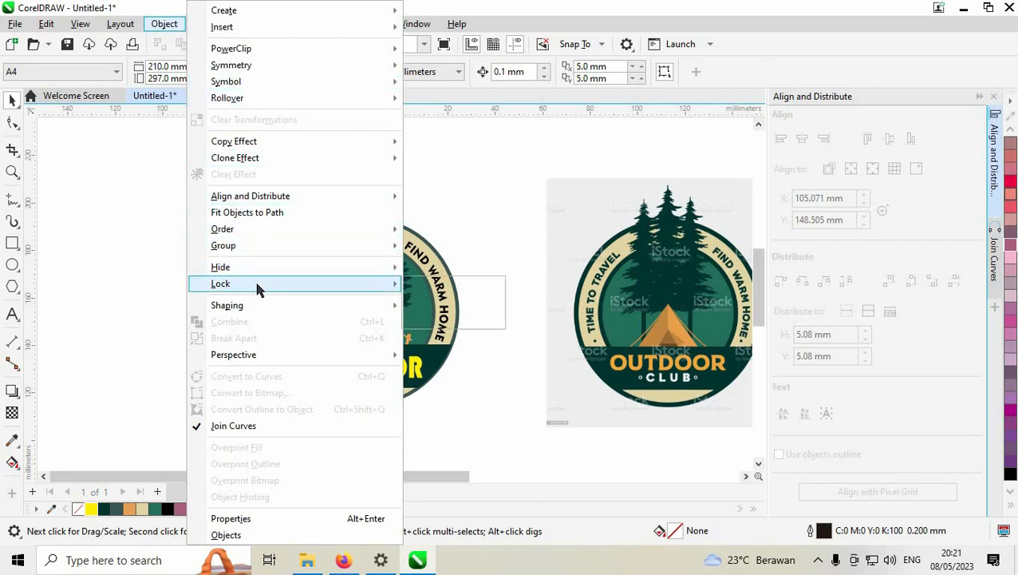
left_click(459, 319)
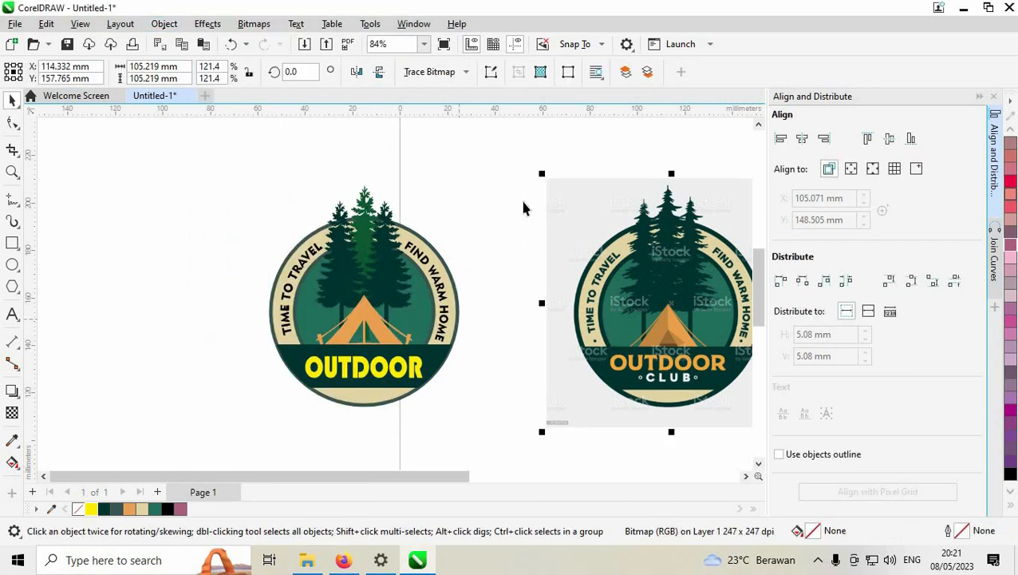
left_click(604, 257)
right_click(632, 247)
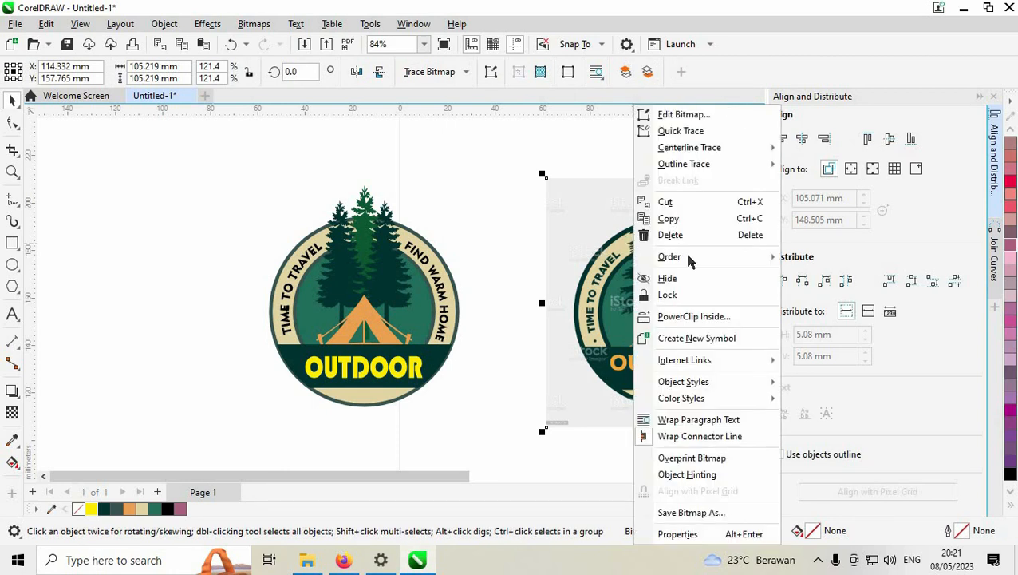
left_click(670, 235)
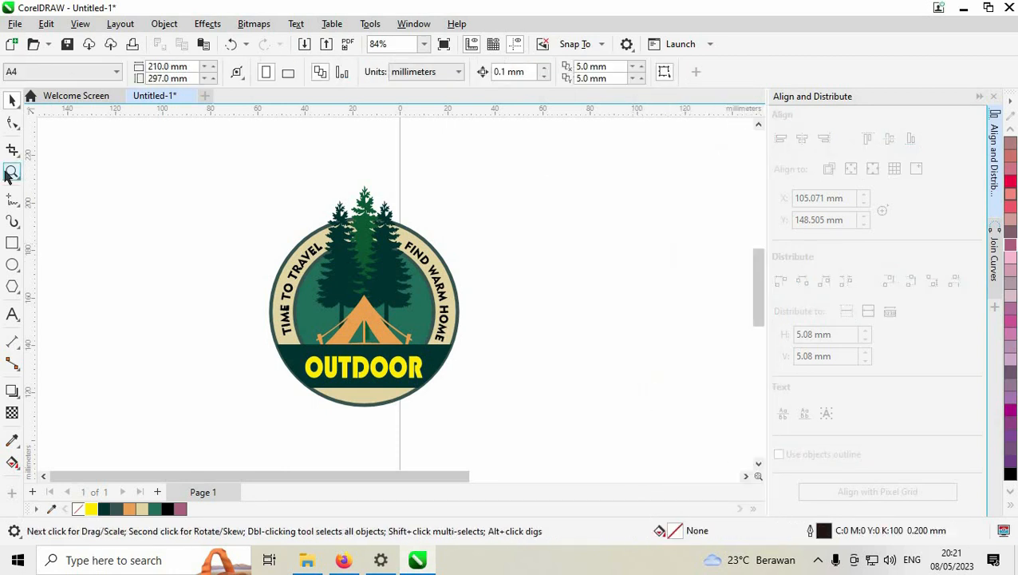
Step: Delete the two leftover source trees standing beside the page
left_click(12, 171)
key("F3")
left_click(12, 100)
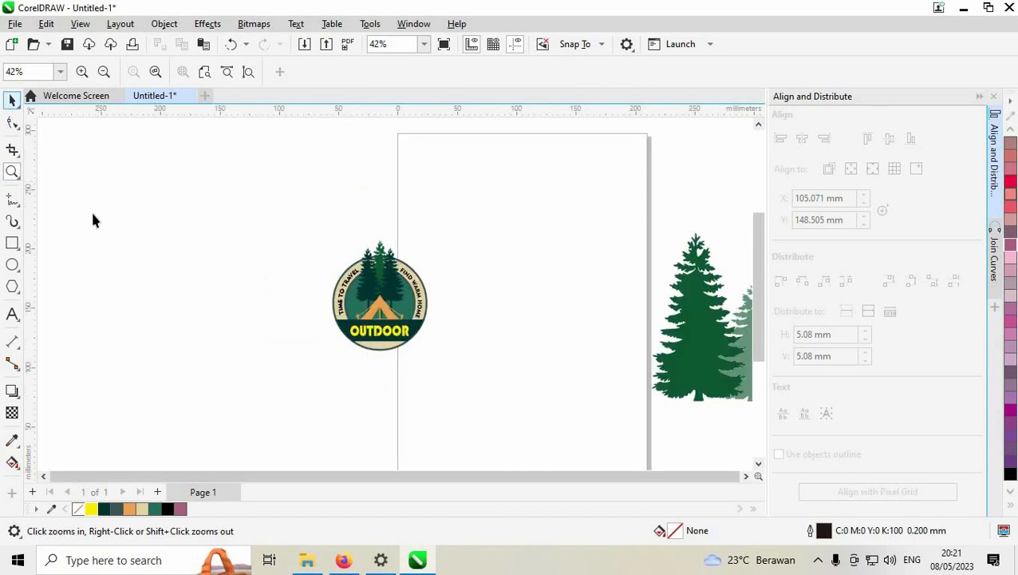
right_click(158, 254)
left_click(12, 172)
key("F3")
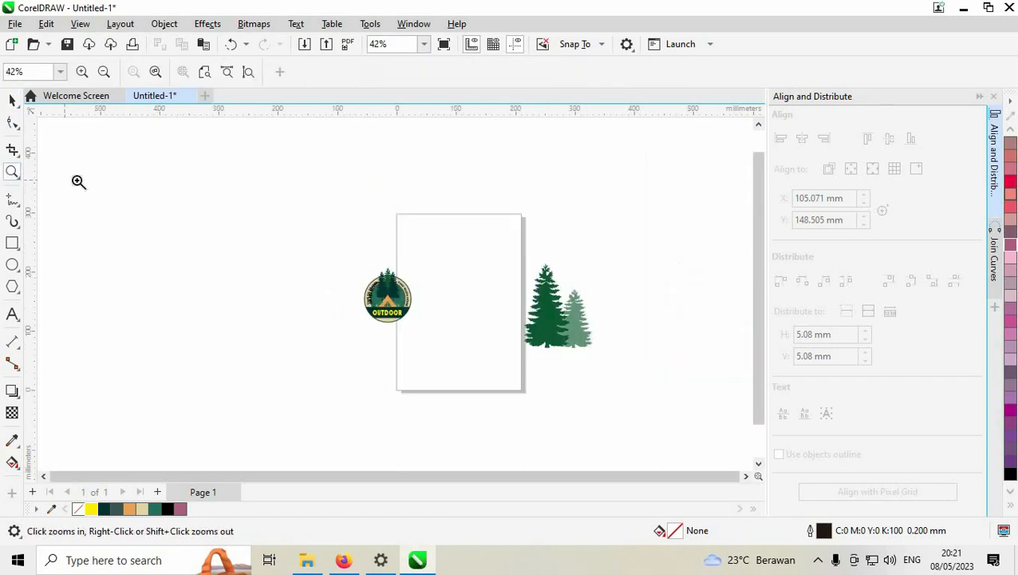
left_click(12, 100)
key("space")
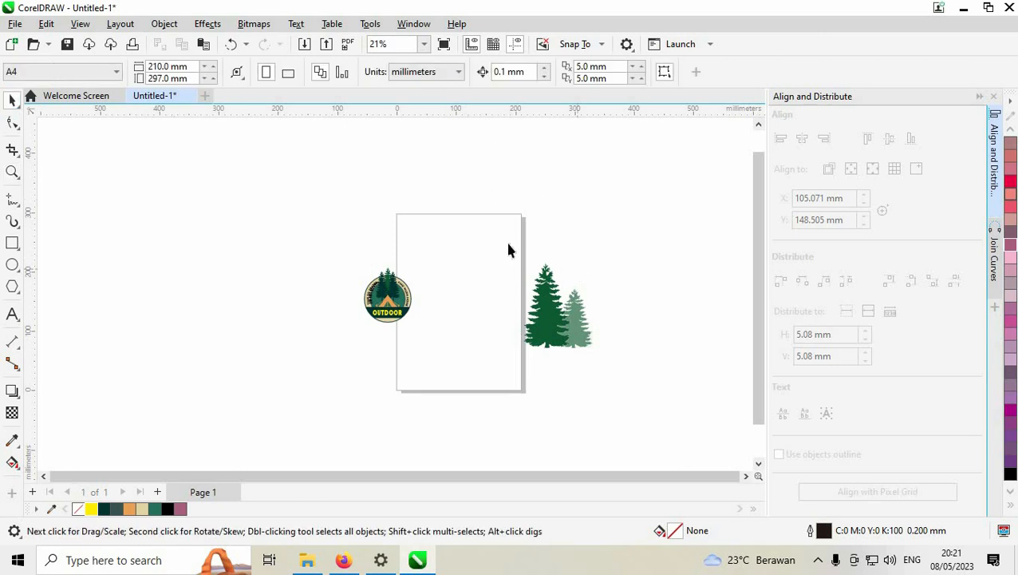
left_click_drag(505, 239, 629, 367)
key("Delete")
Step: Move the complete badge onto the middle of the page, centered at about X 101.5 mm, Y 147.6 mm
left_click_drag(474, 361, 307, 254)
left_click_drag(400, 311, 470, 307)
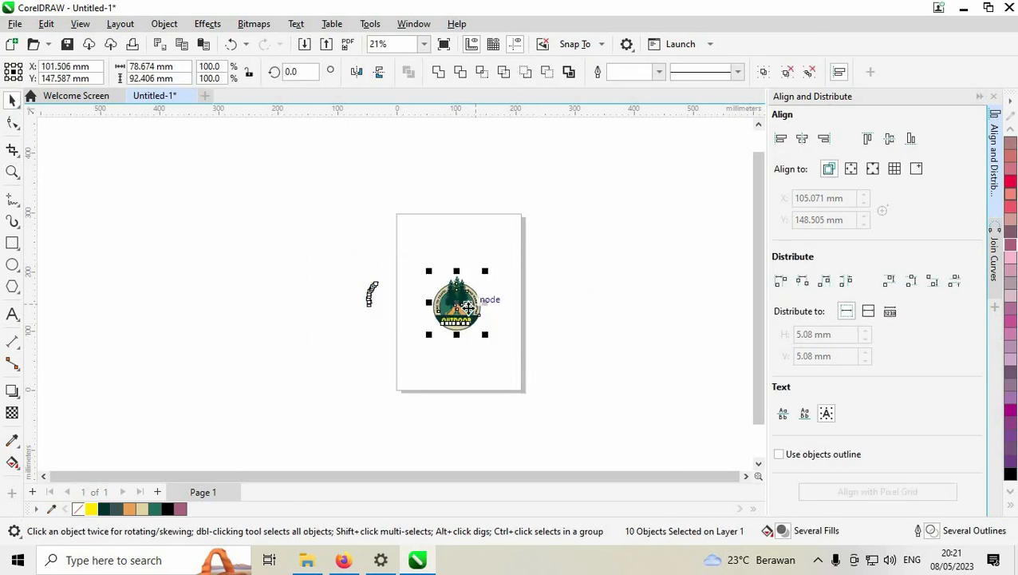
scroll(499, 339, "up", 3)
left_click(311, 281)
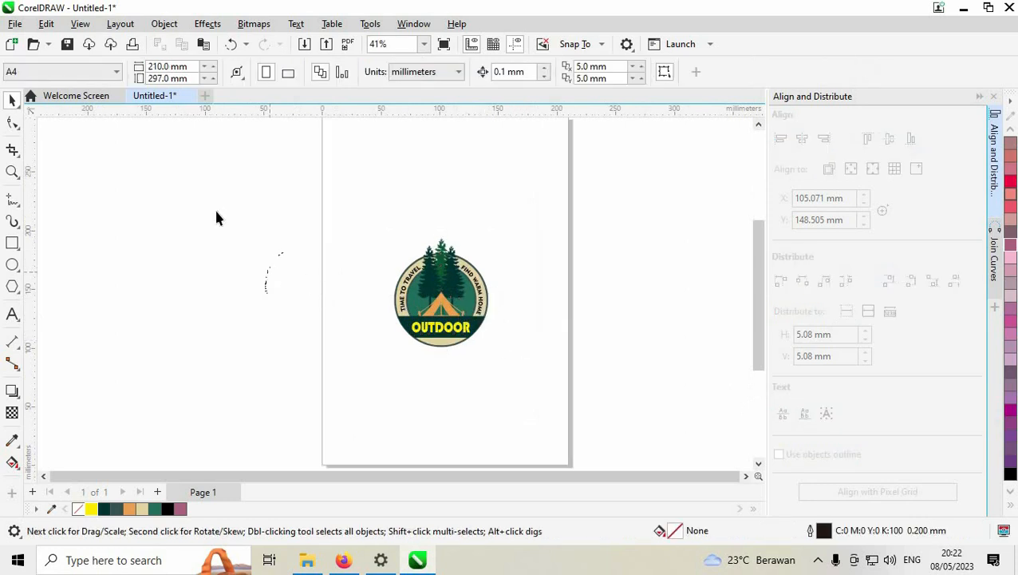
Step: Examine the finished badge up close on the page
scroll(357, 339, "up", 1)
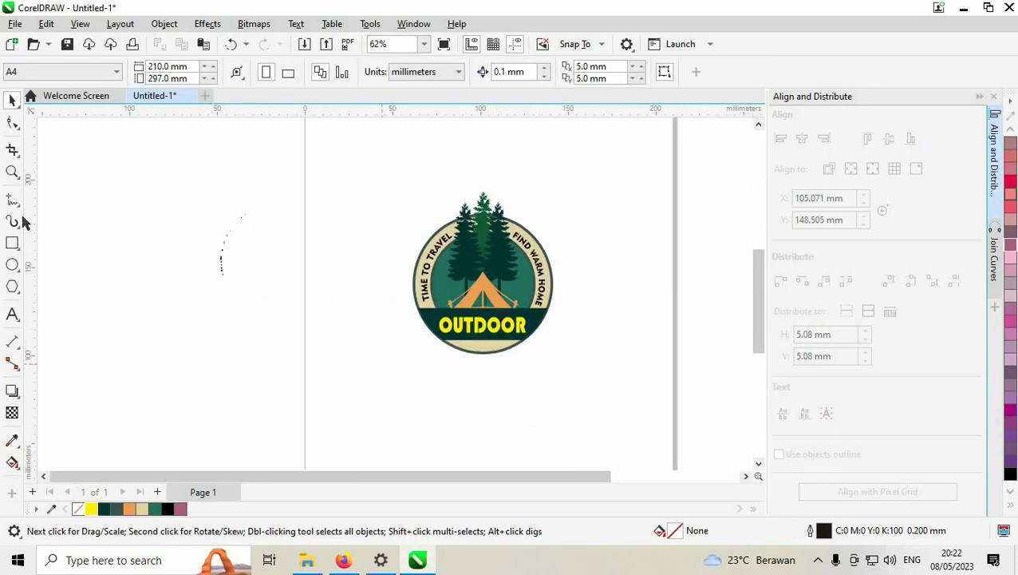
left_click(12, 172)
left_click_drag(183, 252, 300, 294)
right_click(291, 289)
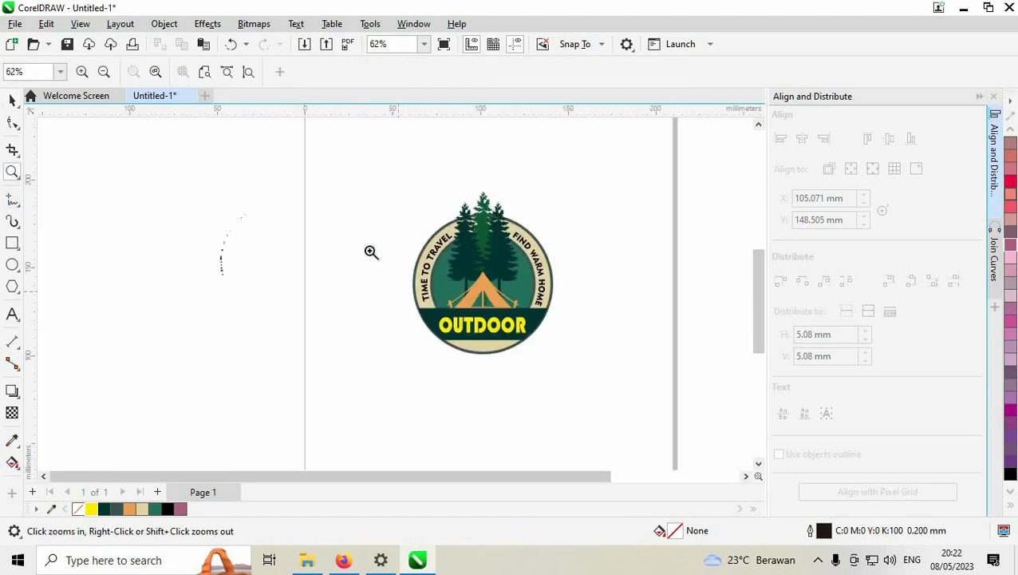
left_click_drag(403, 200, 582, 369)
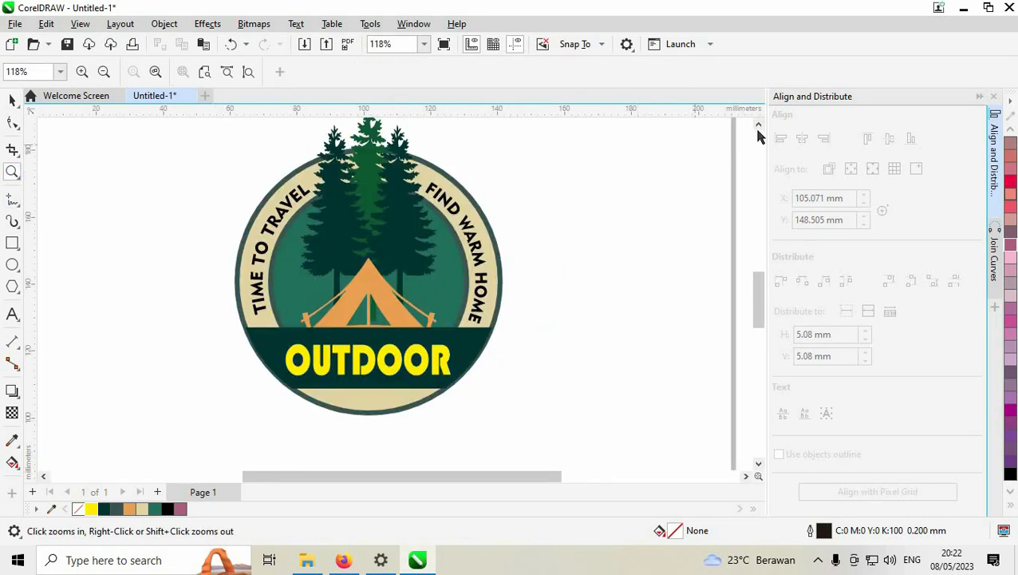
left_click(758, 124)
left_click(12, 100)
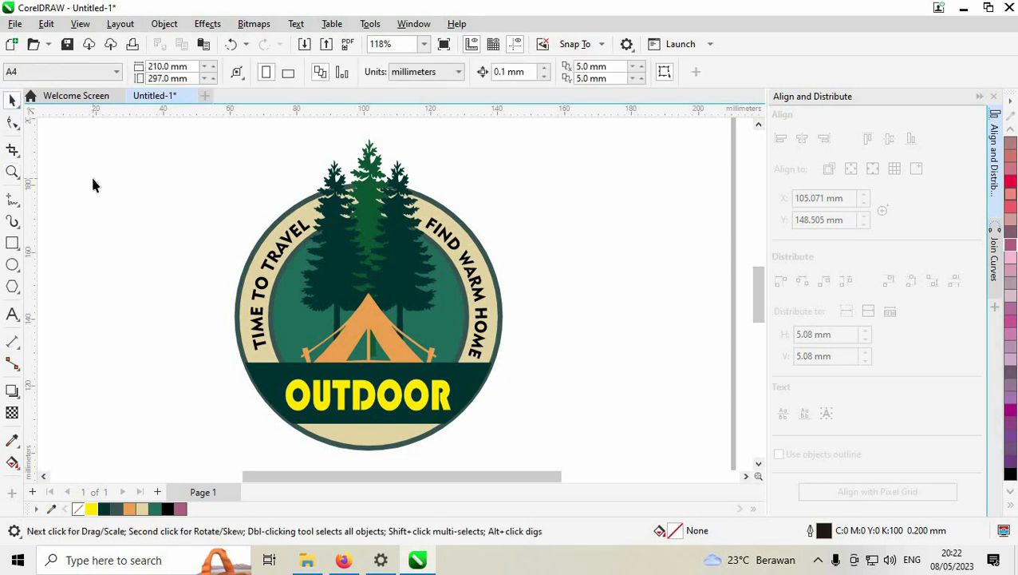
Step: Export the badge to the Documents folder as a 24-bit PNG named "OUTDOOR LOGO" with a transparent background
left_click(14, 23)
left_click(88, 288)
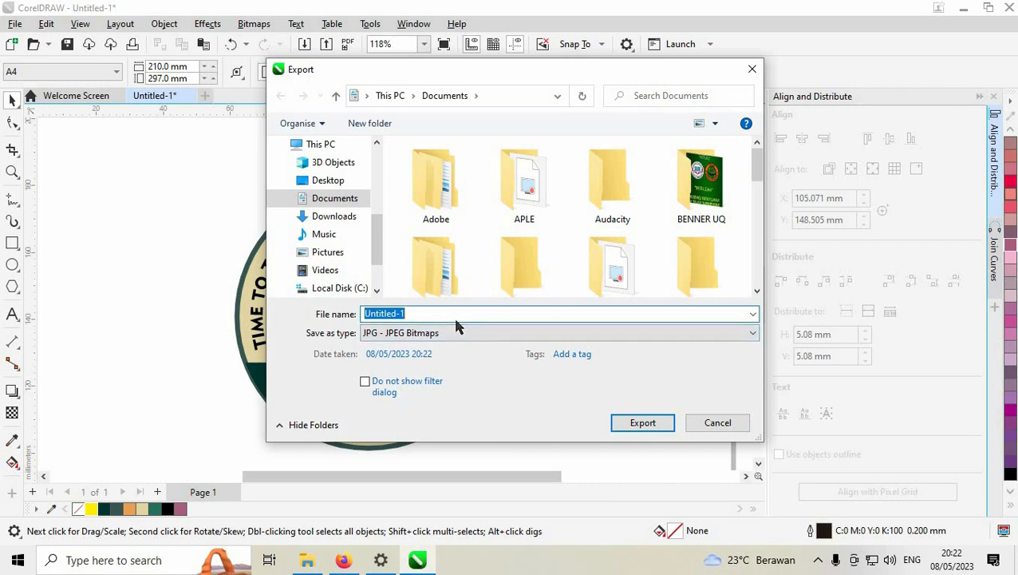
type("OUTDOOR LOGO")
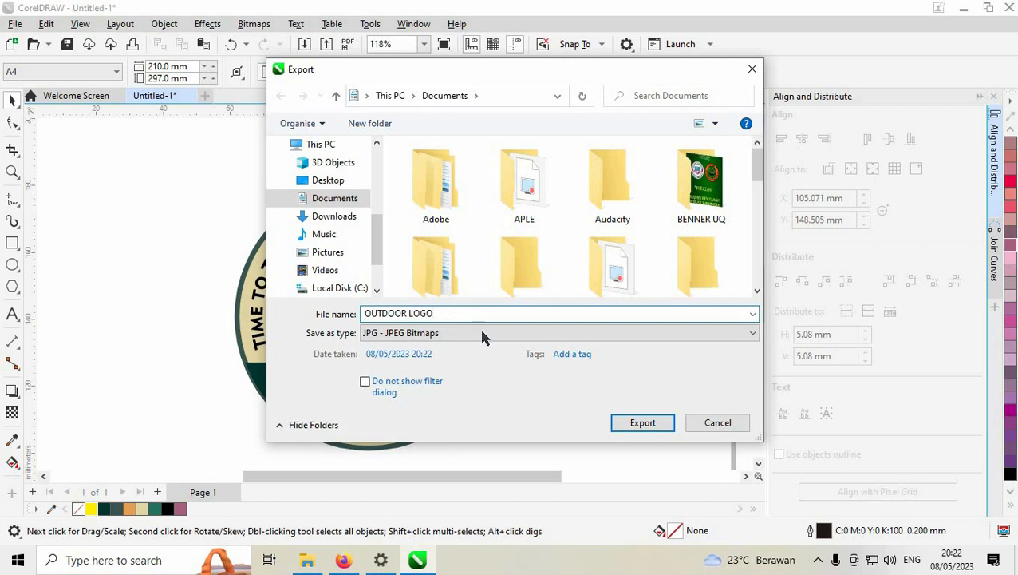
left_click(482, 334)
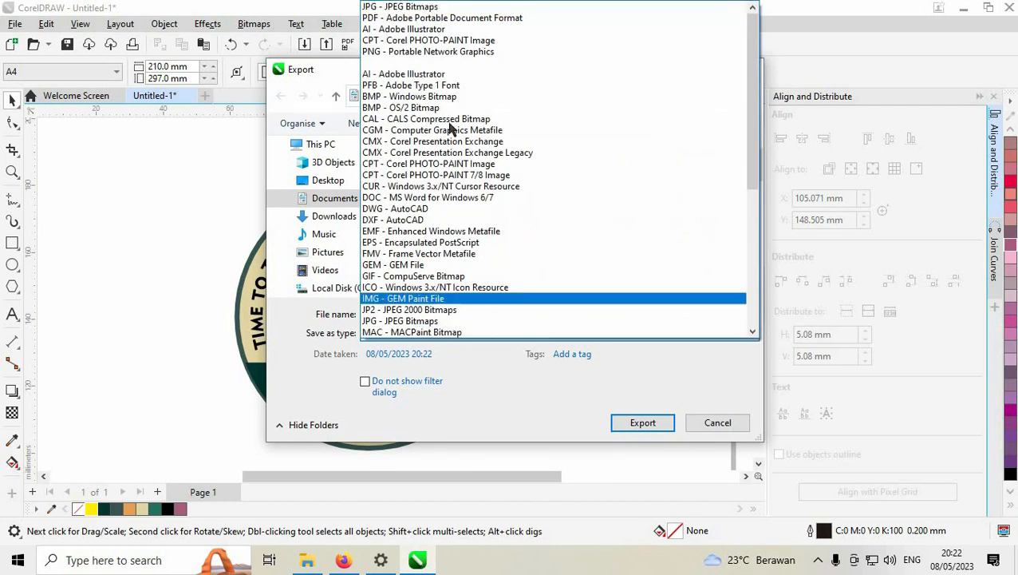
left_click(431, 51)
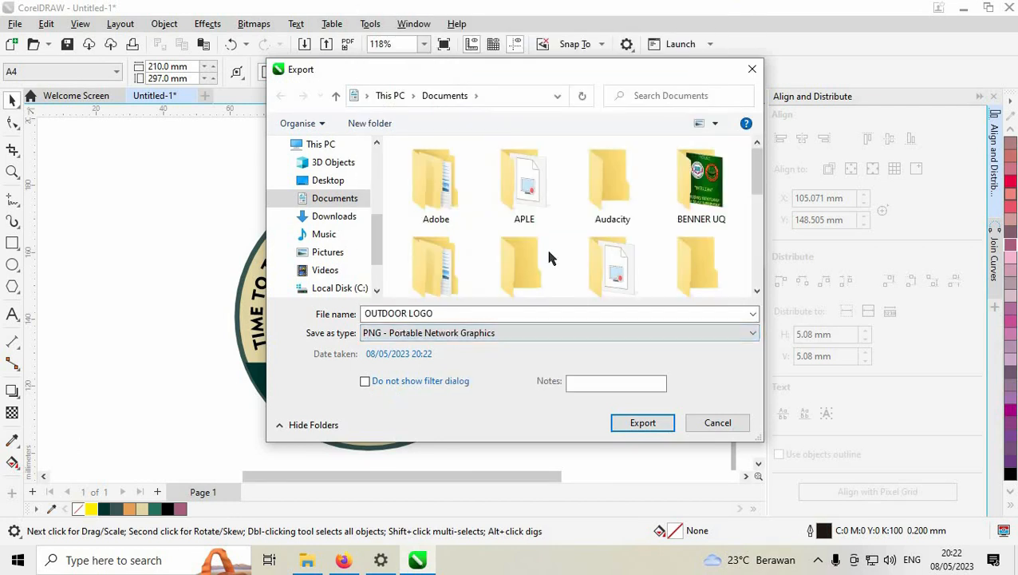
left_click(642, 423)
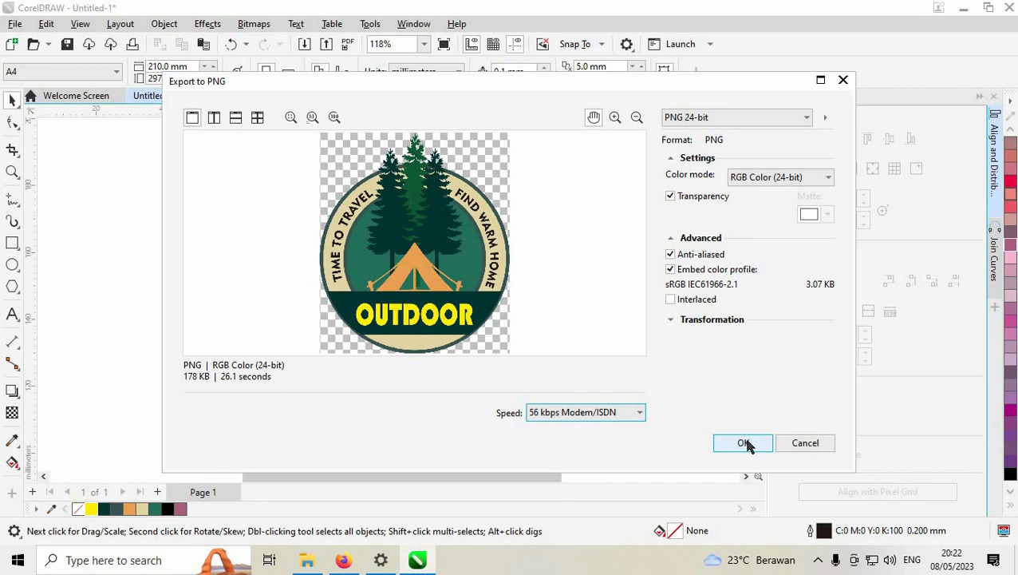
left_click(743, 444)
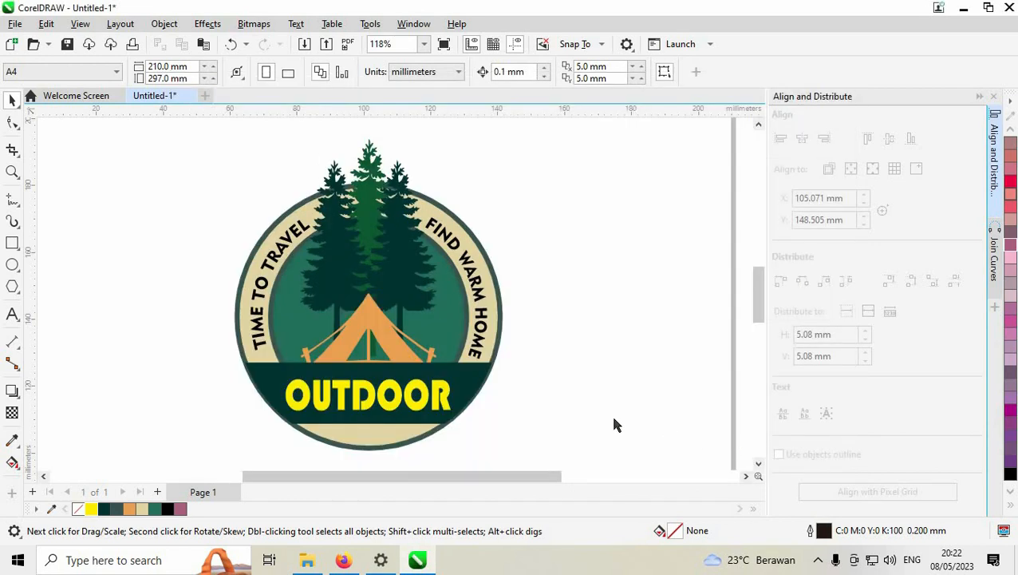